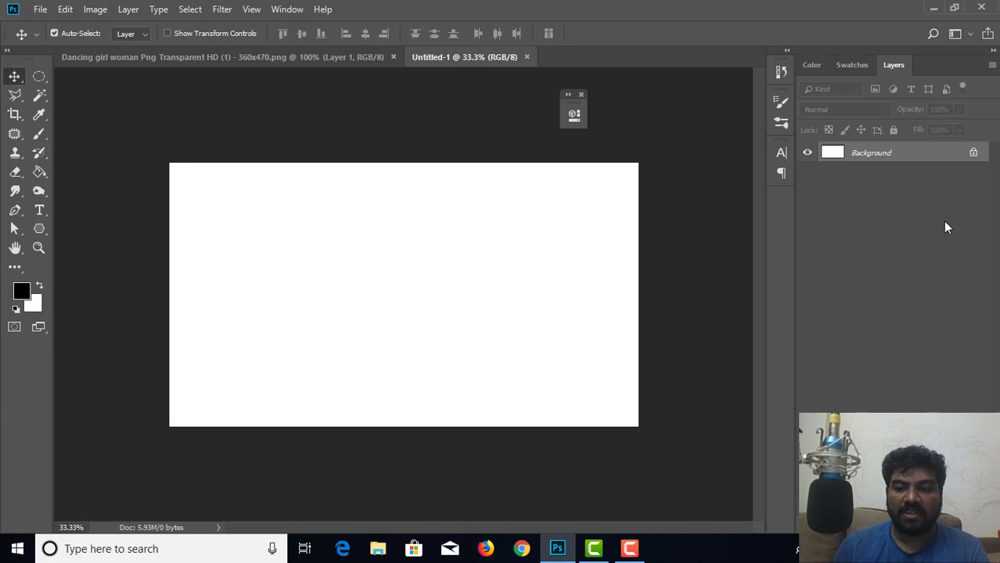
Add an empty layer to the Untitled-1 document and copy the dancing woman image from its PNG document onto the canvas above it
click(937, 527)
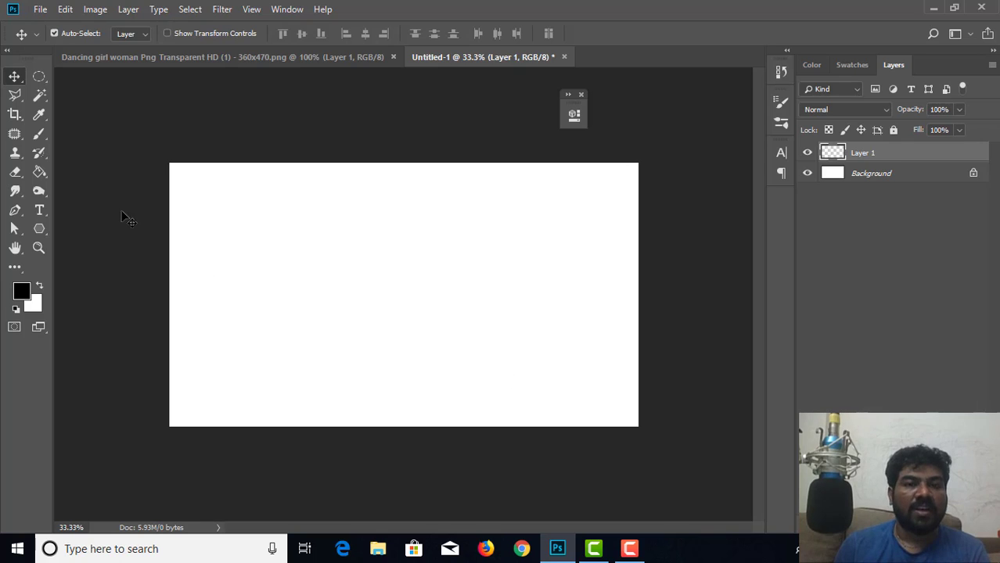
click(216, 61)
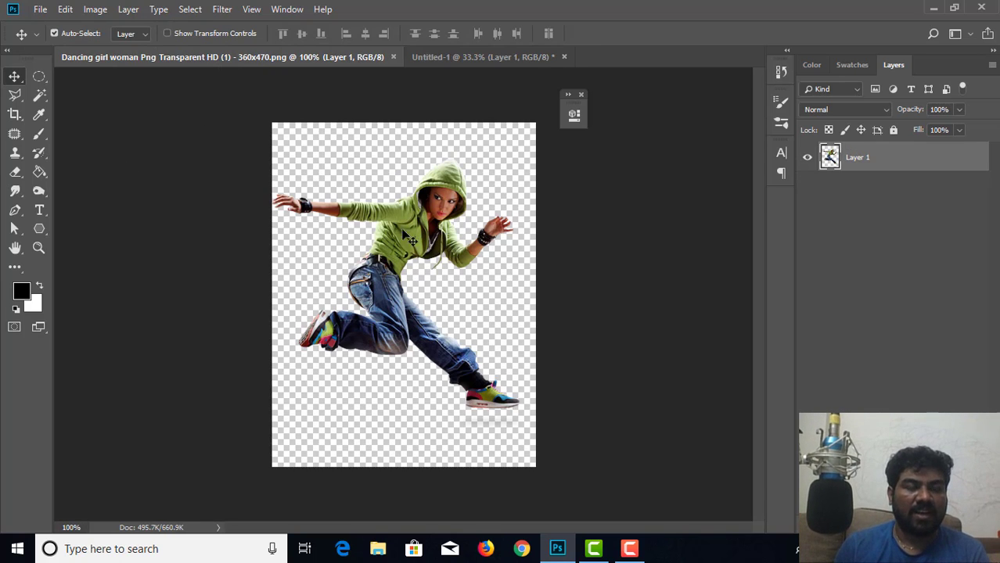
drag(397, 252, 395, 303)
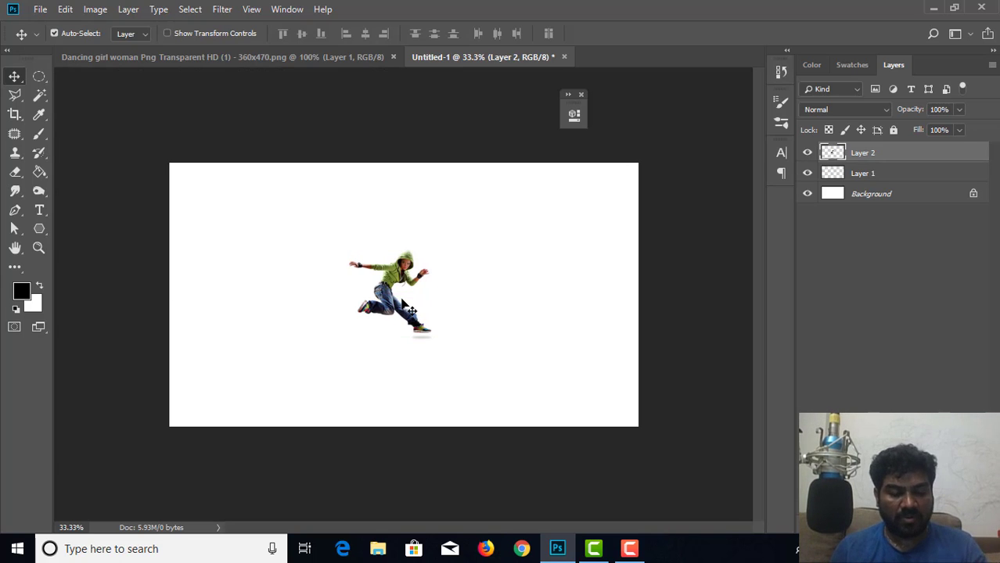
Enlarge the dancer from the centre to about 185% with Free Transform and apply the transformation
key(ctrl+t)
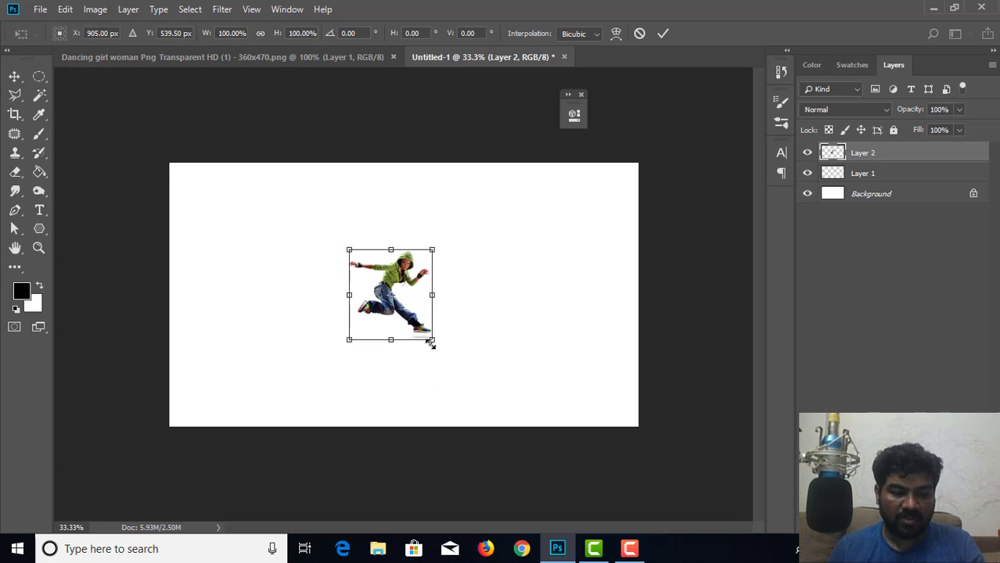
drag(430, 339, 467, 378)
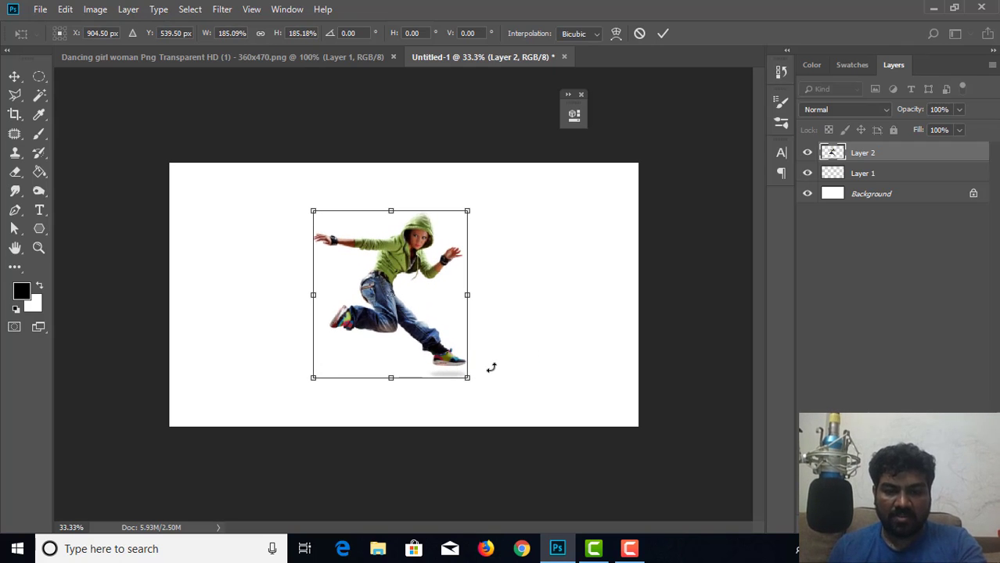
key(Return)
key(ctrl+plus)
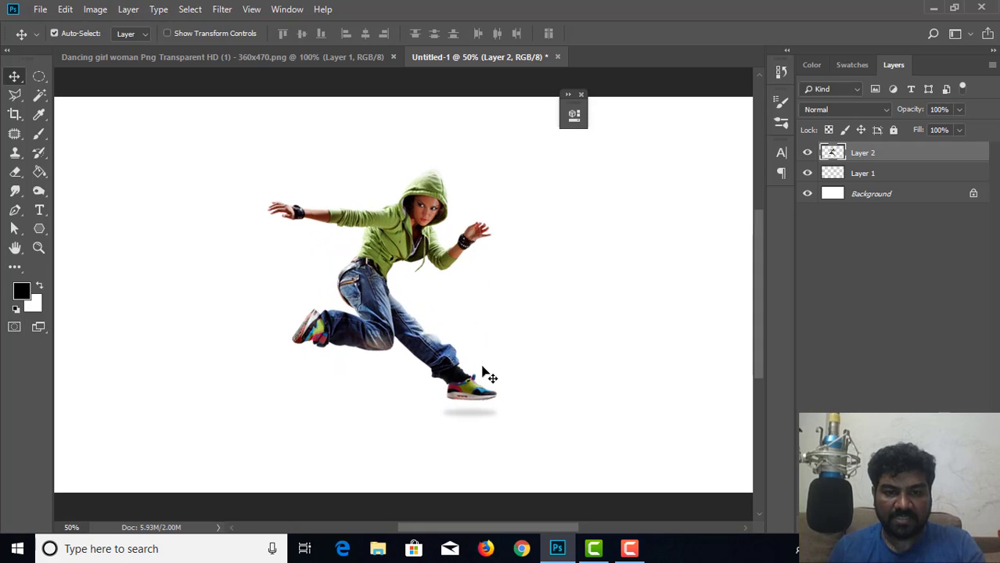
mouse_move(410, 329)
mouse_down()
mouse_move(428, 317)
mouse_move(408, 316)
mouse_up()
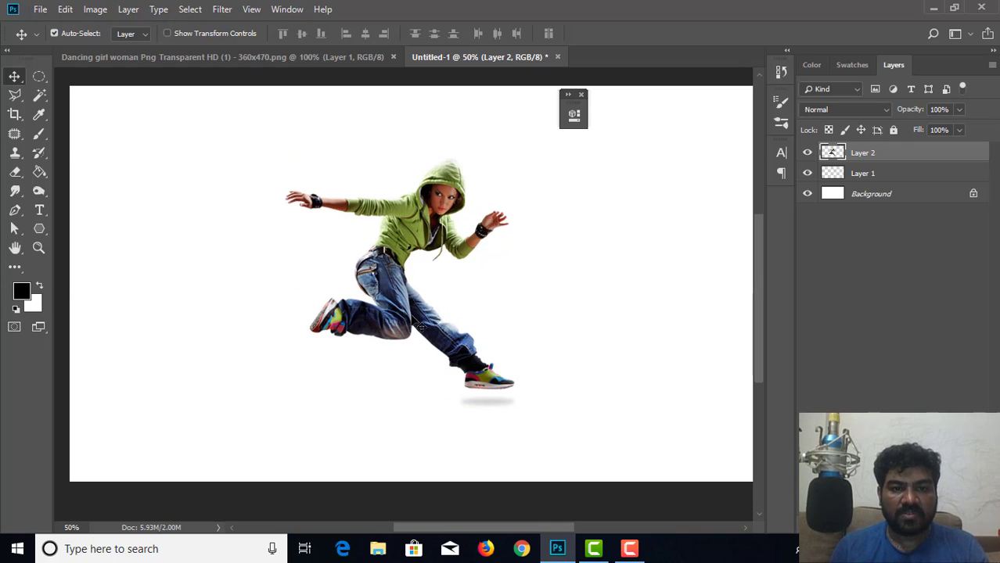
key(ctrl+minus)
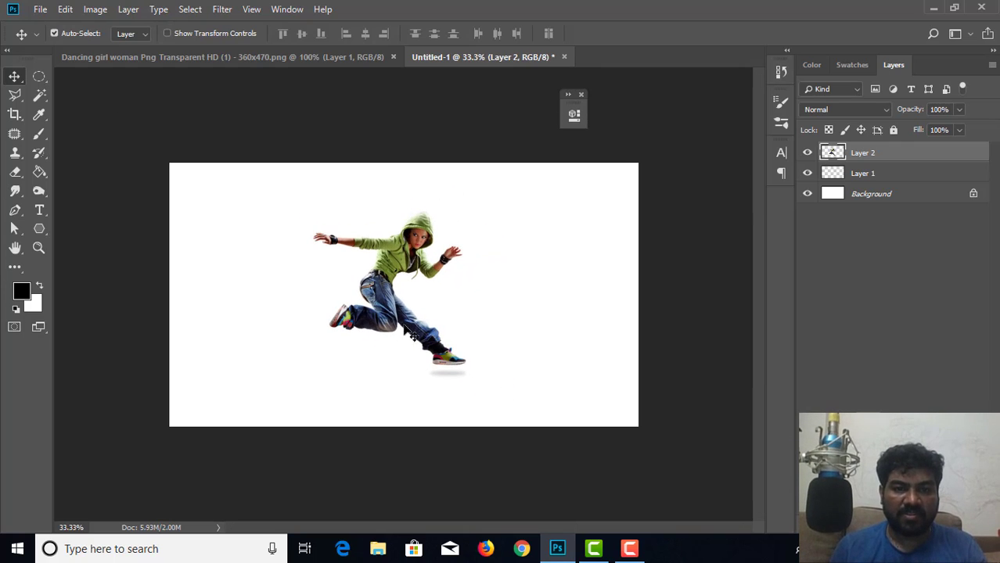
With Layer 1 active, load the blue, white and gold preset for the Gradient tool and remove its two middle colour stops
click(925, 176)
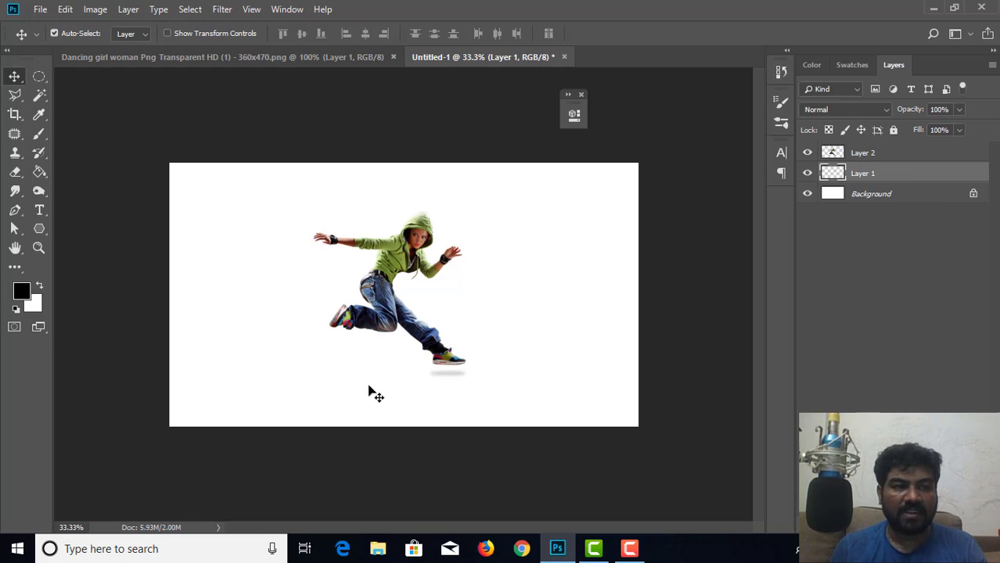
drag(41, 173, 102, 171)
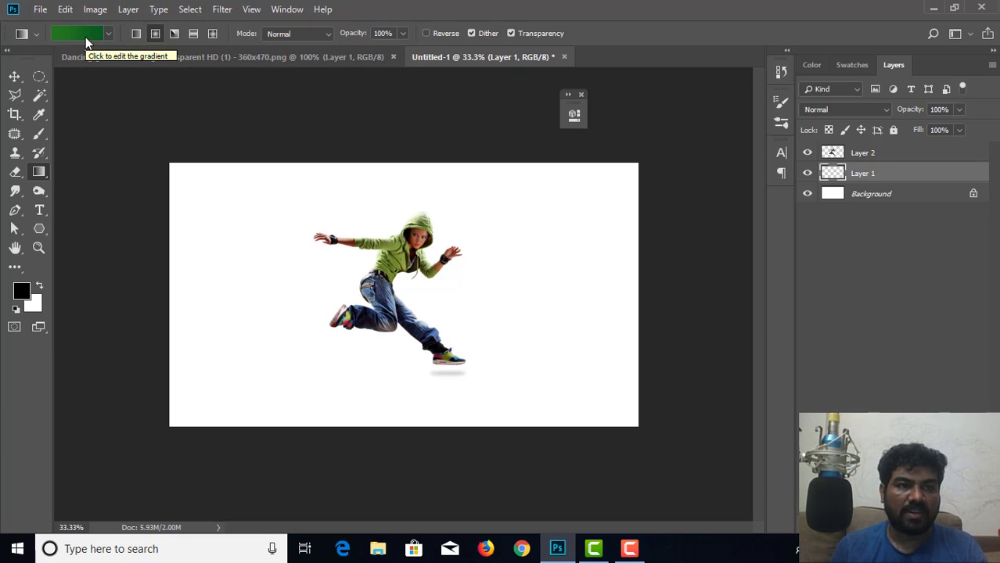
click(79, 34)
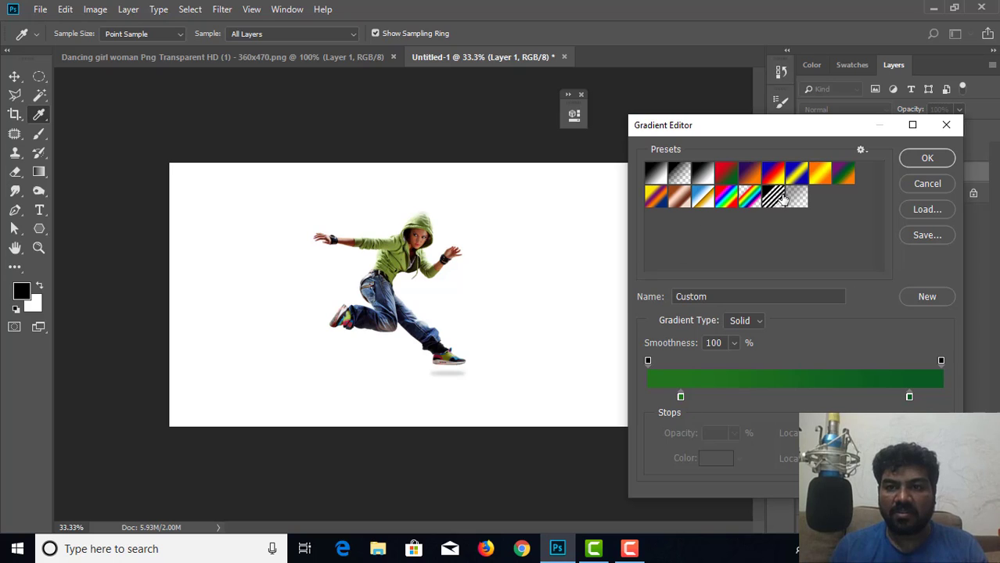
click(707, 196)
drag(796, 398, 798, 438)
drag(834, 397, 835, 438)
Set the gradient's end colour stop to light blue, RGB 133, 194, 246
double_click(940, 398)
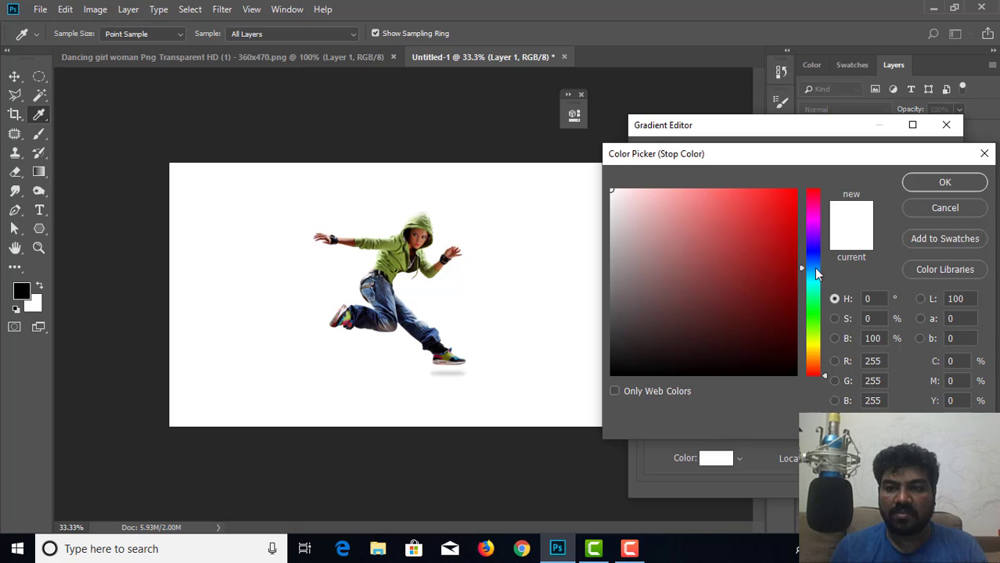
click(816, 268)
click(760, 199)
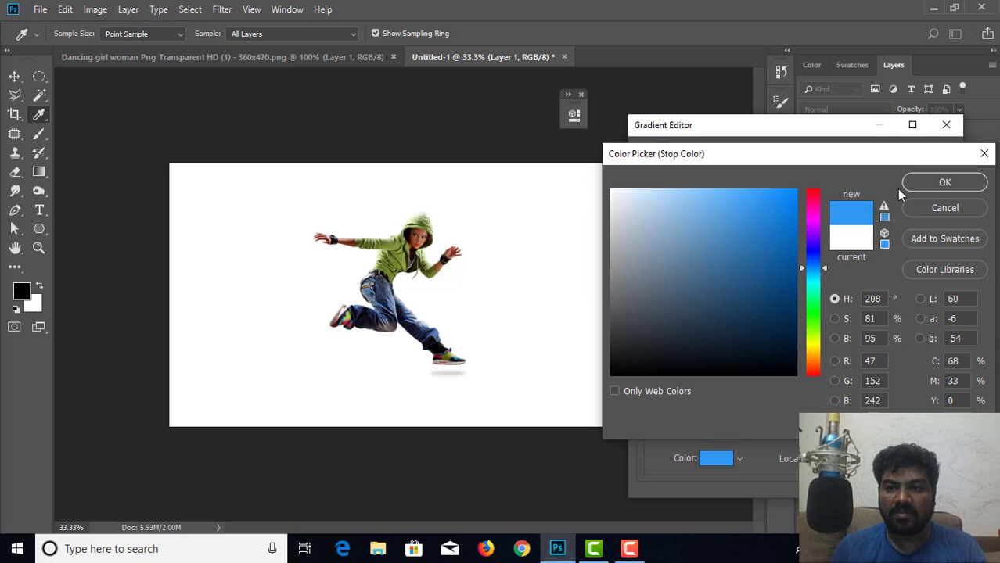
click(944, 182)
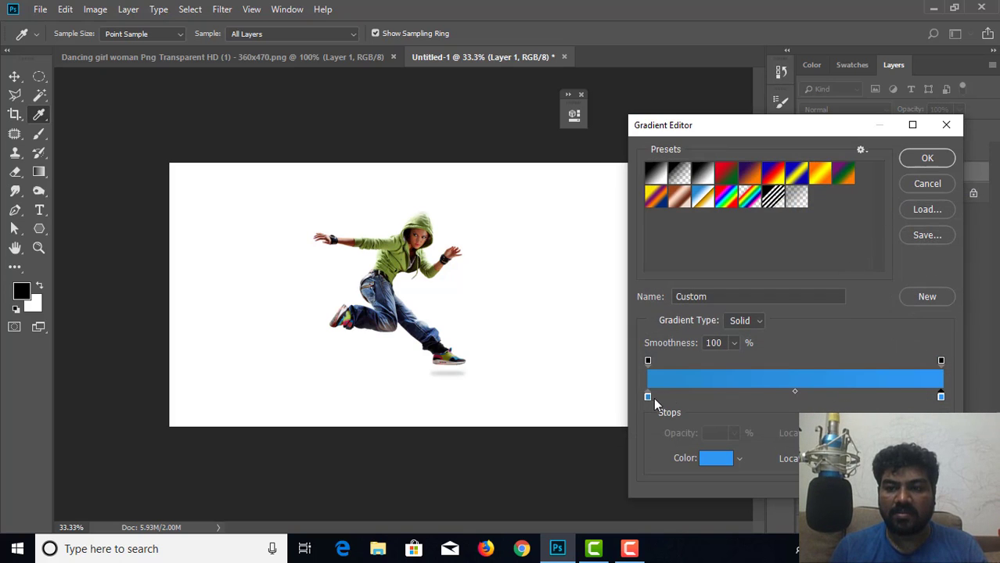
double_click(941, 399)
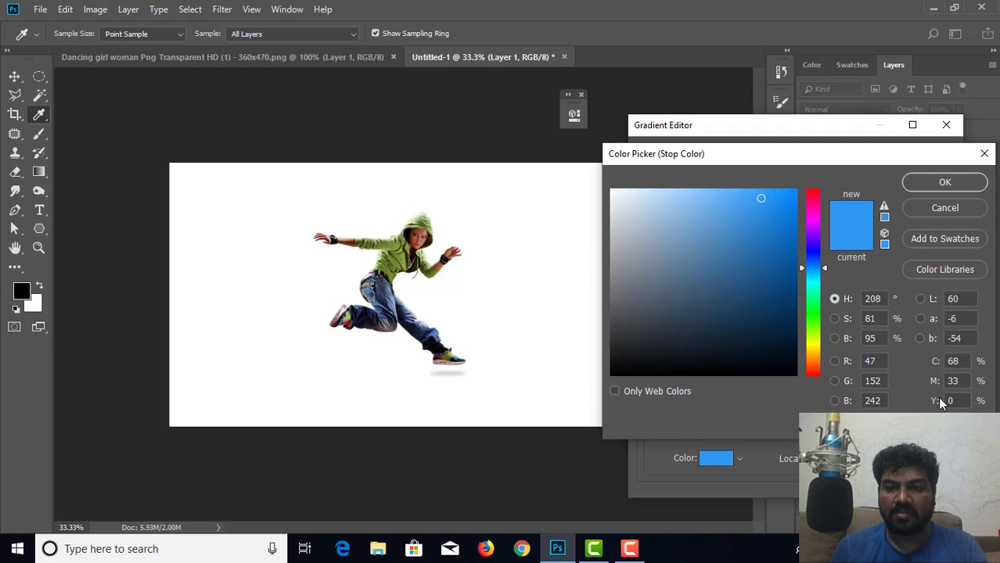
drag(737, 226, 696, 195)
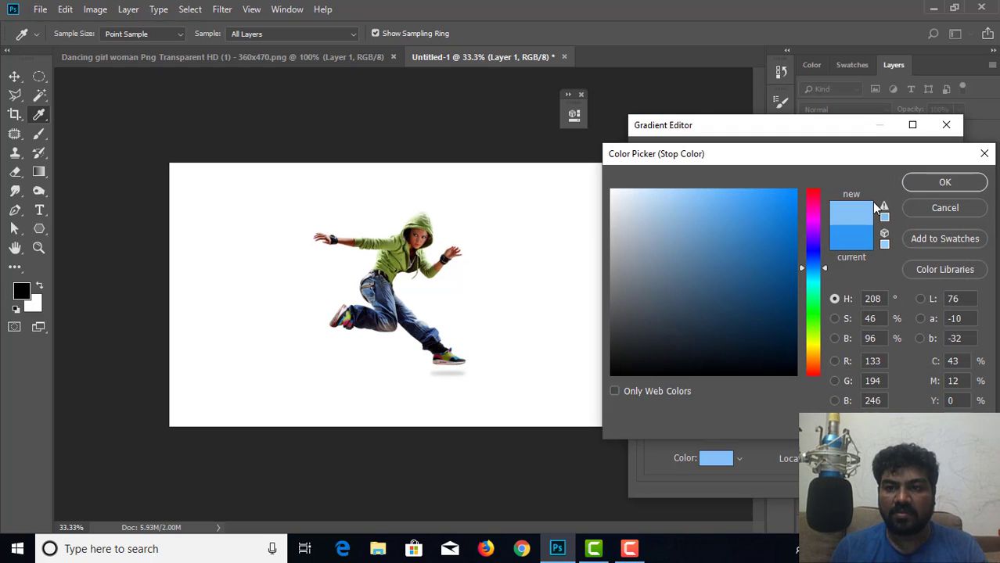
click(927, 187)
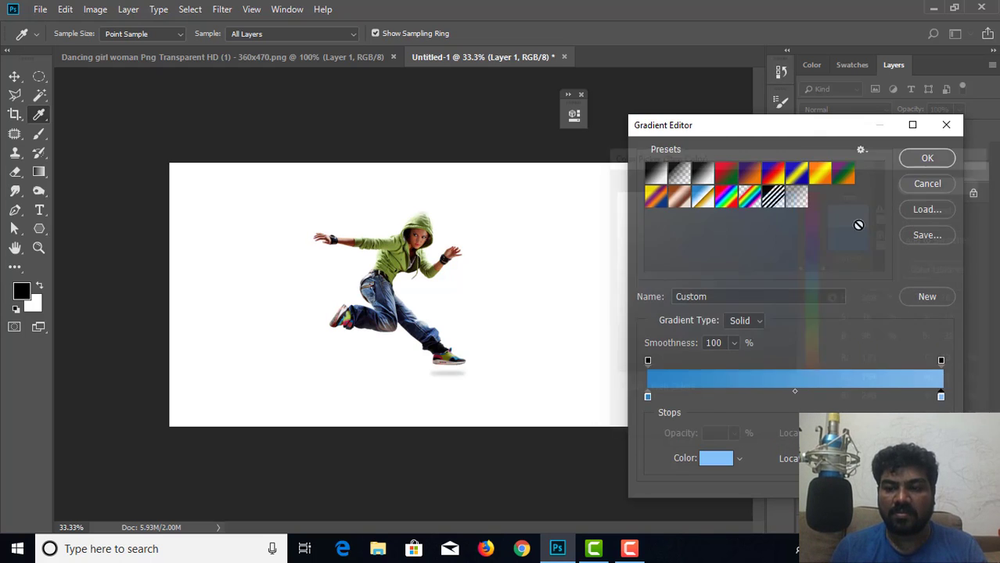
Set the gradient's start colour stop to vivid blue, RGB 10, 95, 235, and accept the edited gradient
double_click(647, 397)
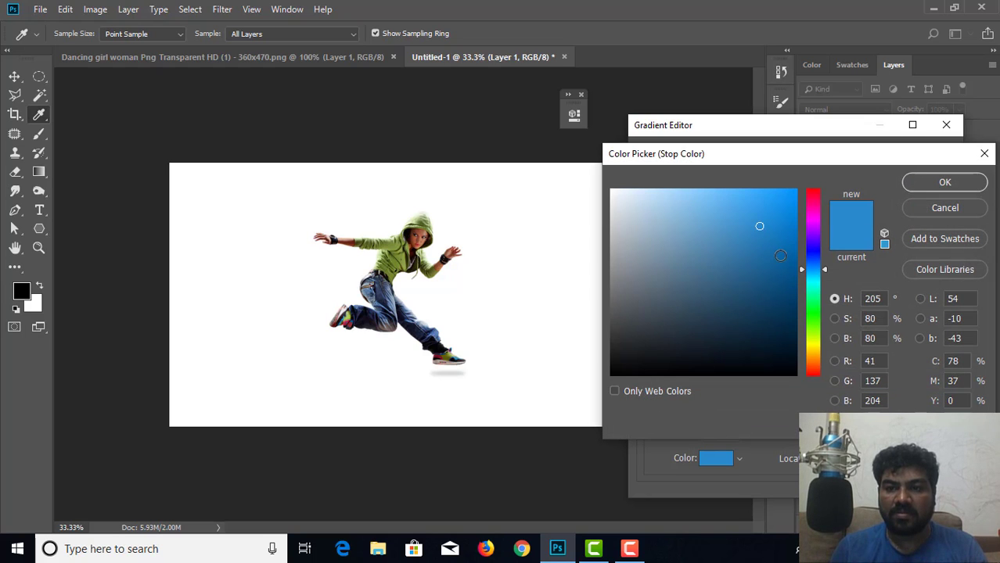
click(942, 182)
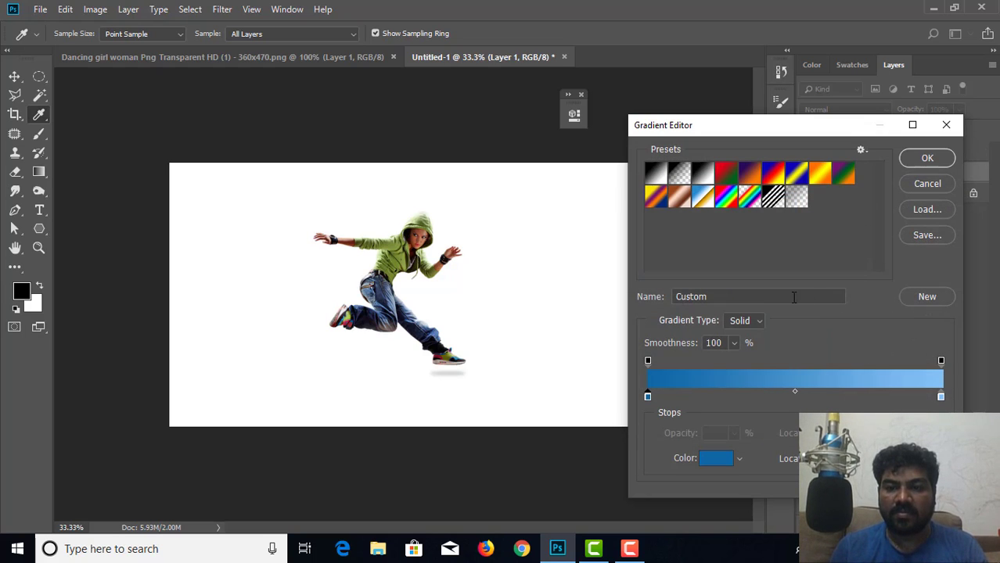
double_click(647, 397)
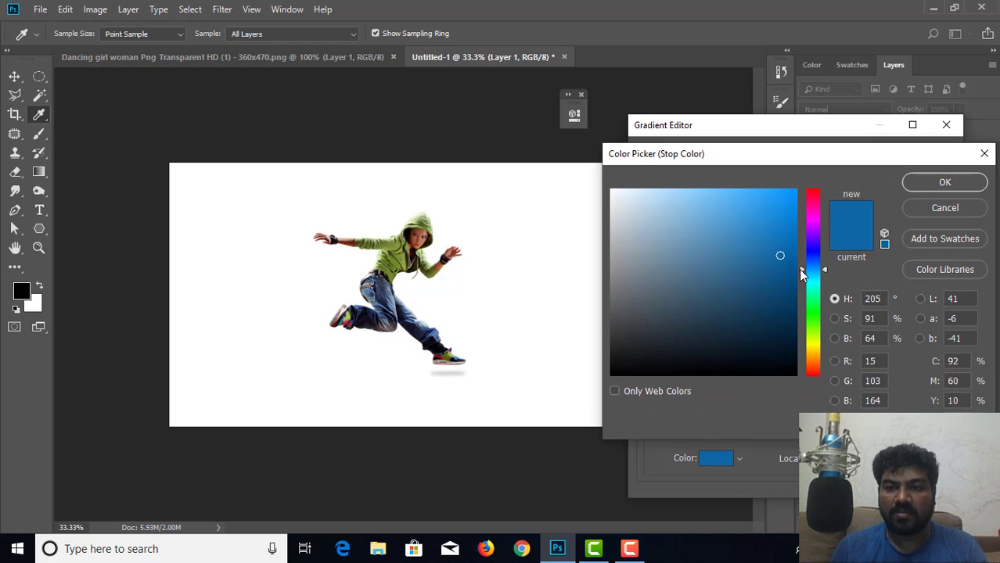
drag(801, 272, 802, 263)
click(789, 203)
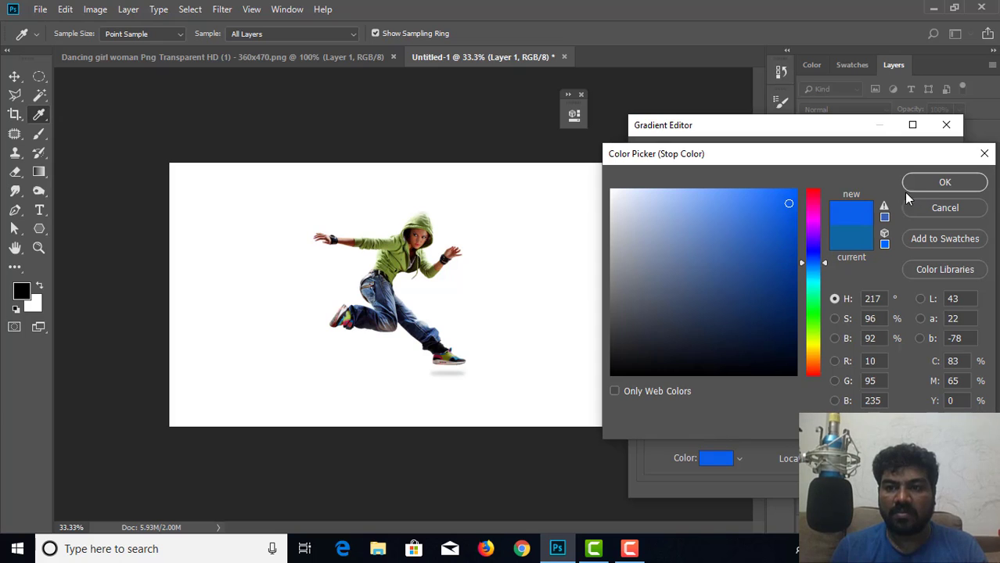
click(923, 188)
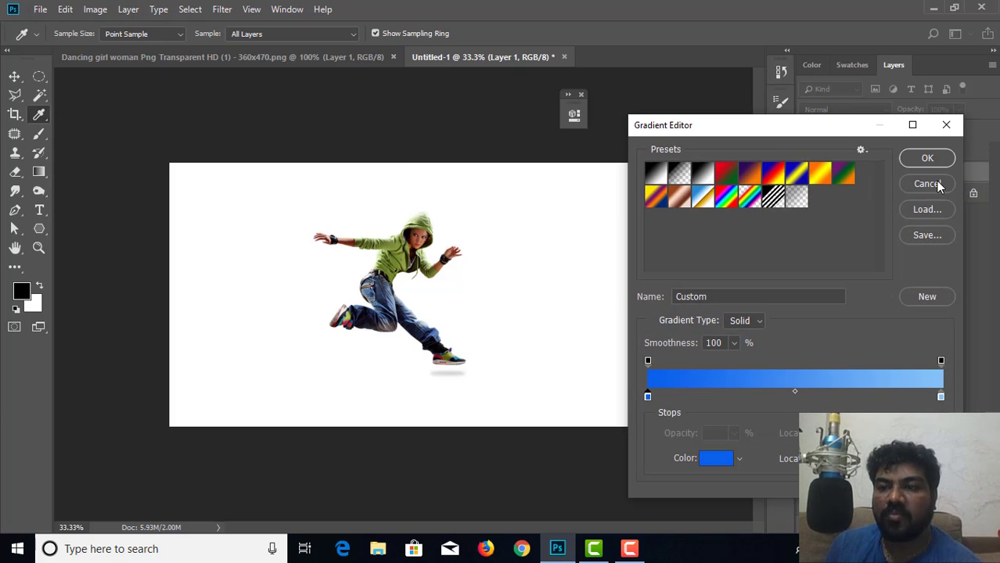
click(929, 158)
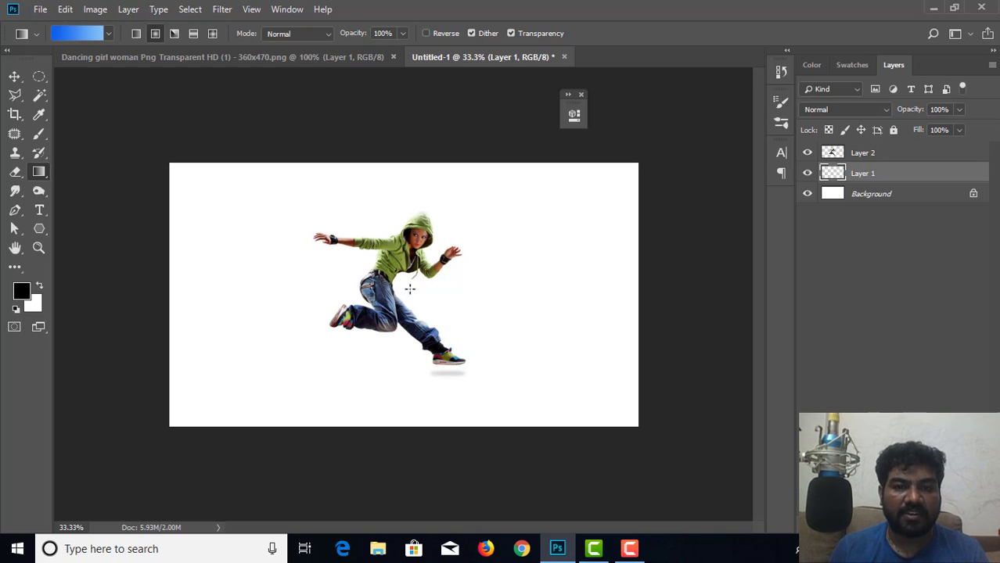
Fill Layer 1 with the reversed radial gradient from the canvas centre to its upper-right corner, giving light blue behind the dancer
drag(406, 288, 636, 172)
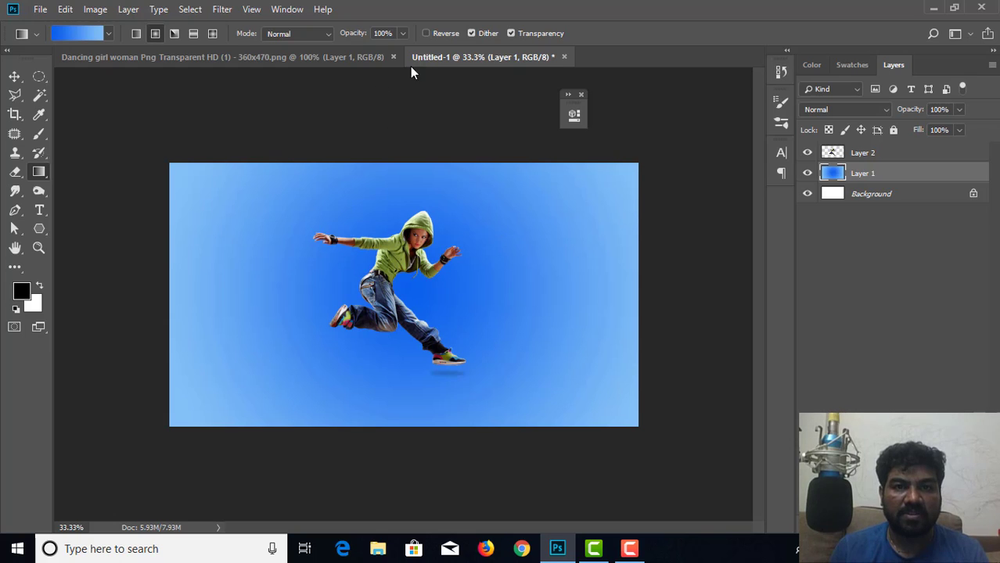
click(424, 34)
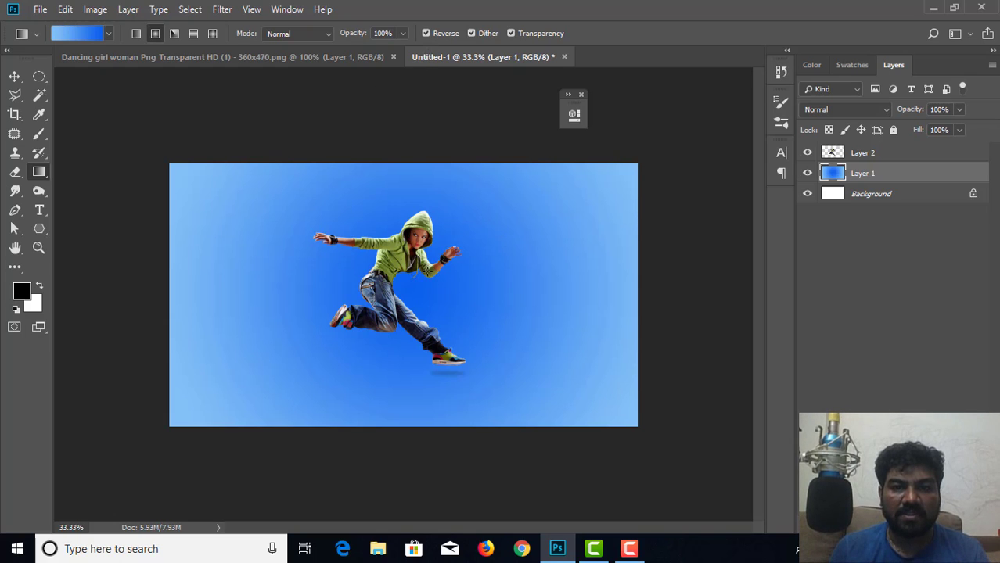
drag(409, 277, 636, 166)
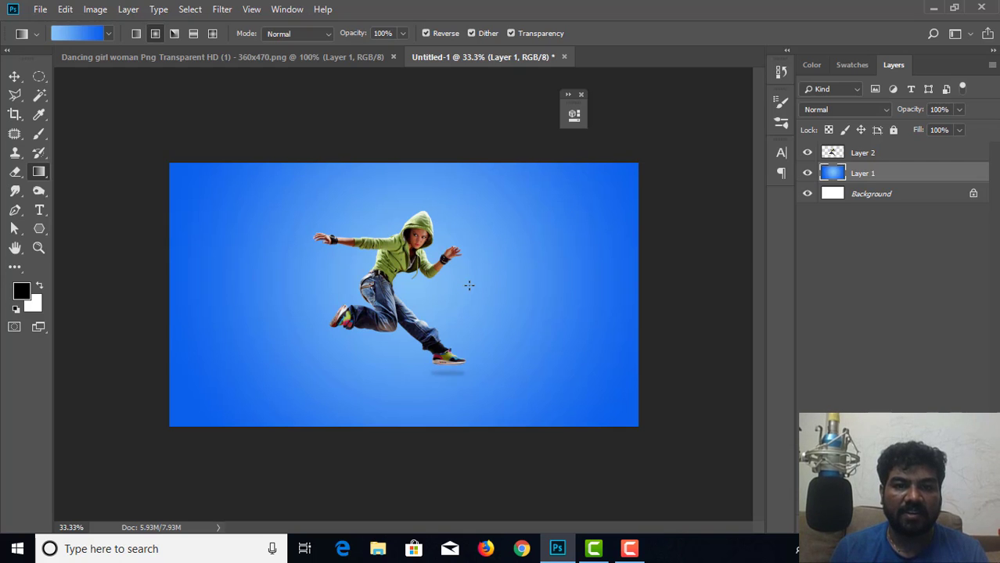
click(14, 76)
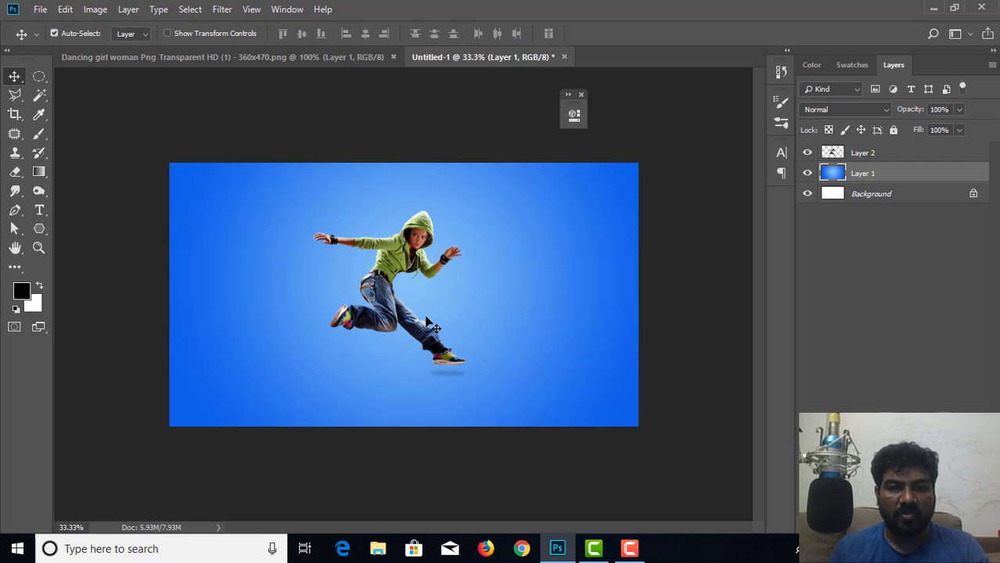
key(ctrl+plus)
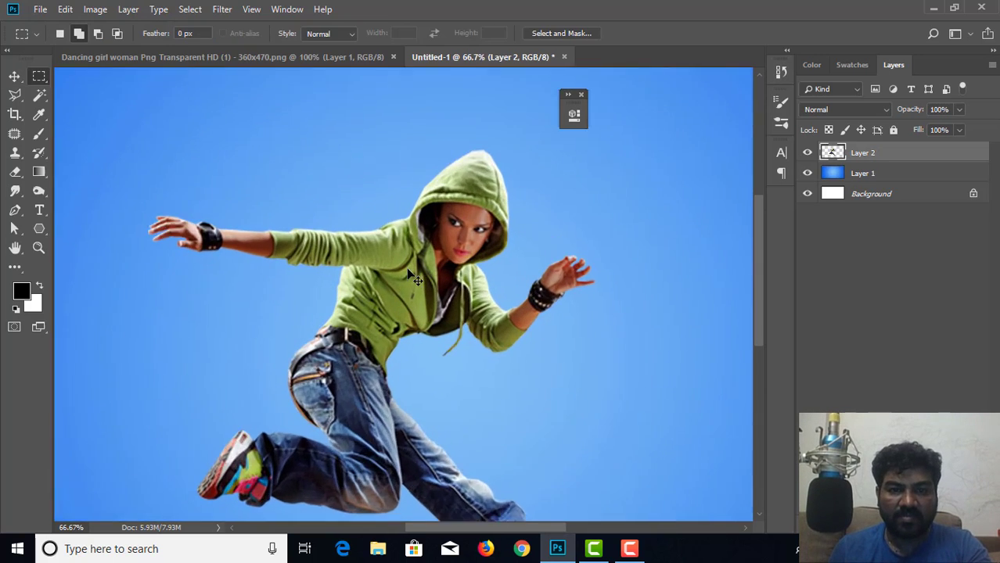
key(ctrl+plus)
drag(392, 266, 340, 291)
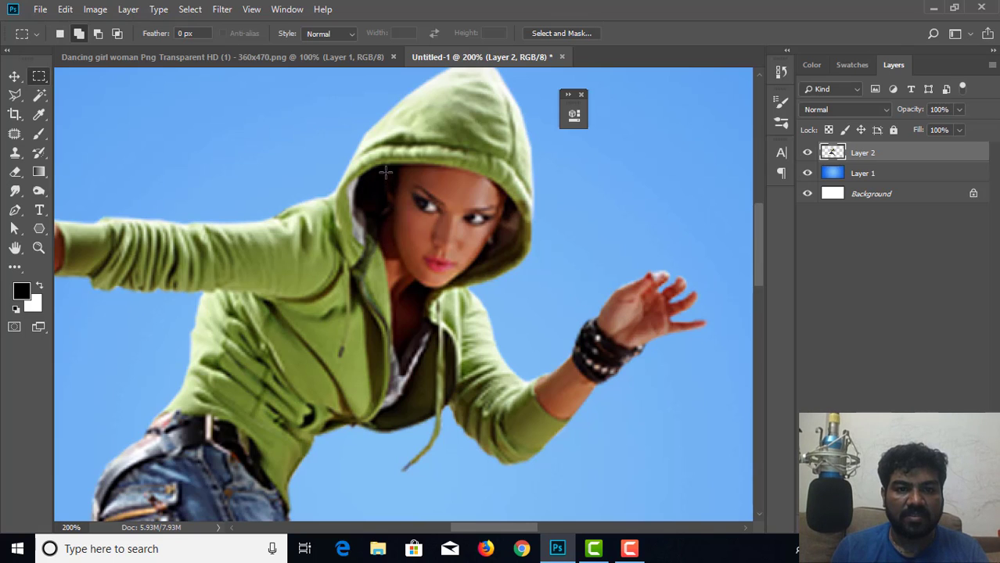
drag(379, 158, 388, 346)
key(ctrl+d)
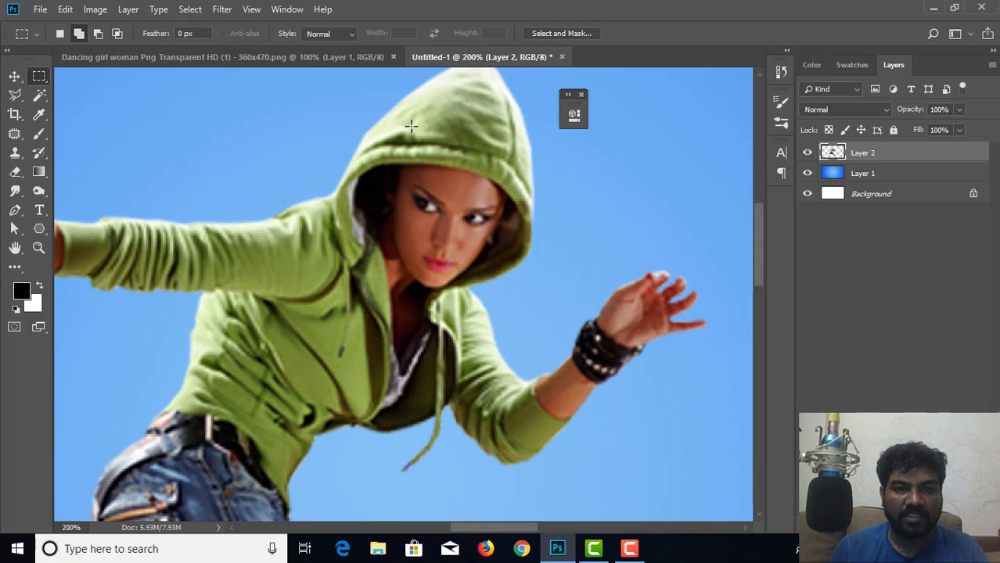
drag(411, 126, 423, 307)
key(ctrl+d)
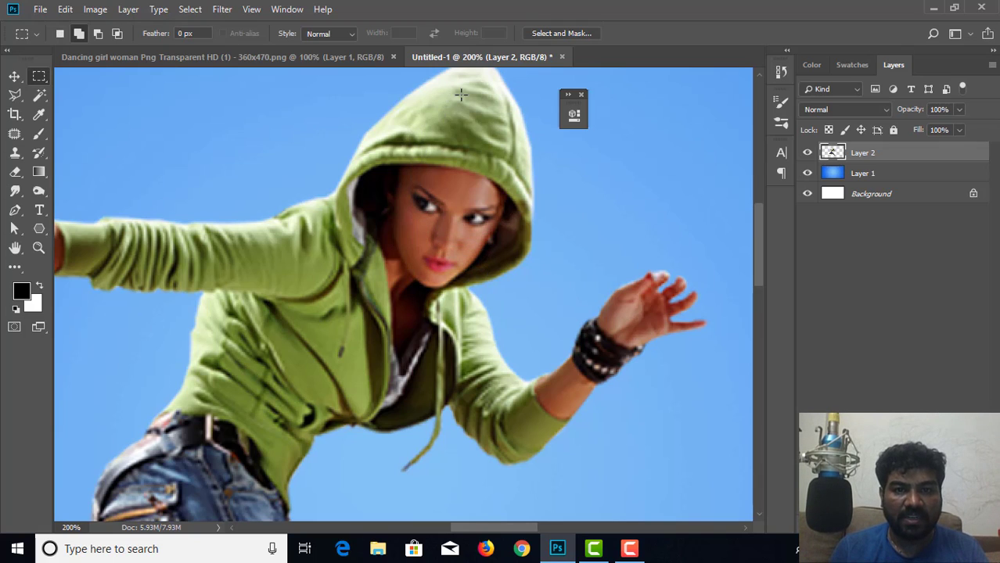
Copy a narrow vertical strip through the dancer's hood and face from Layer 2 to a new layer and place it above Layer 2
drag(451, 93, 455, 279)
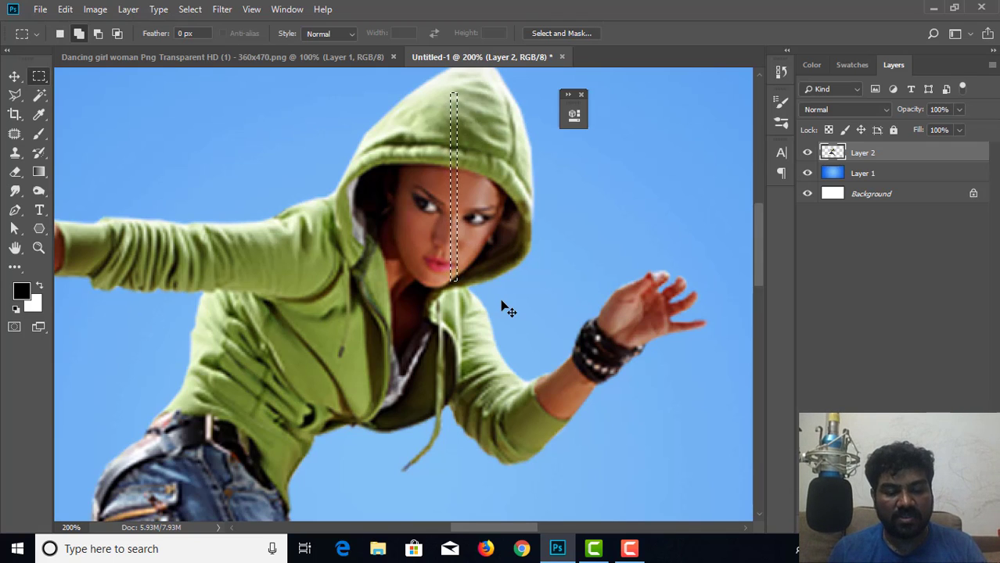
key(ctrl+j)
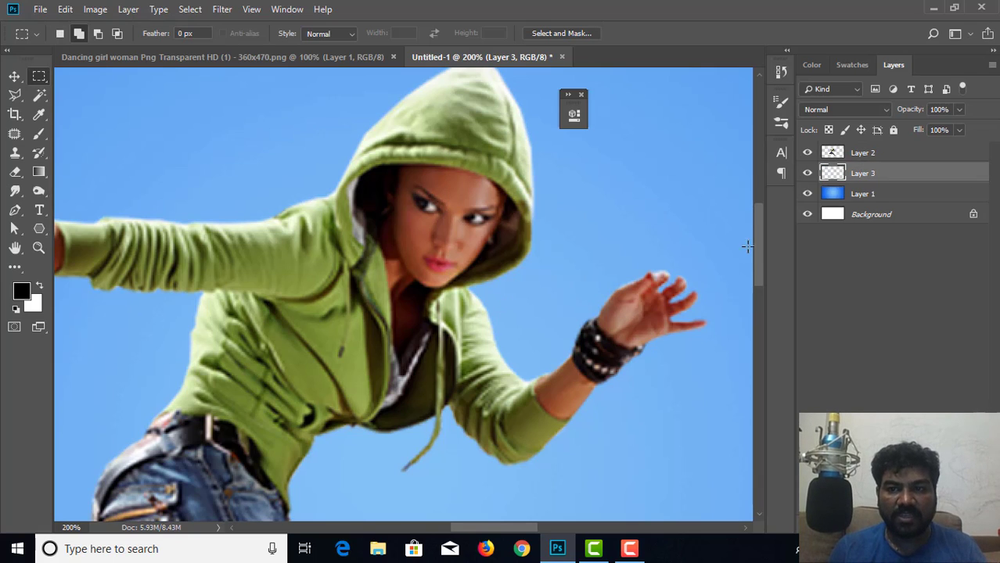
drag(913, 173, 812, 161)
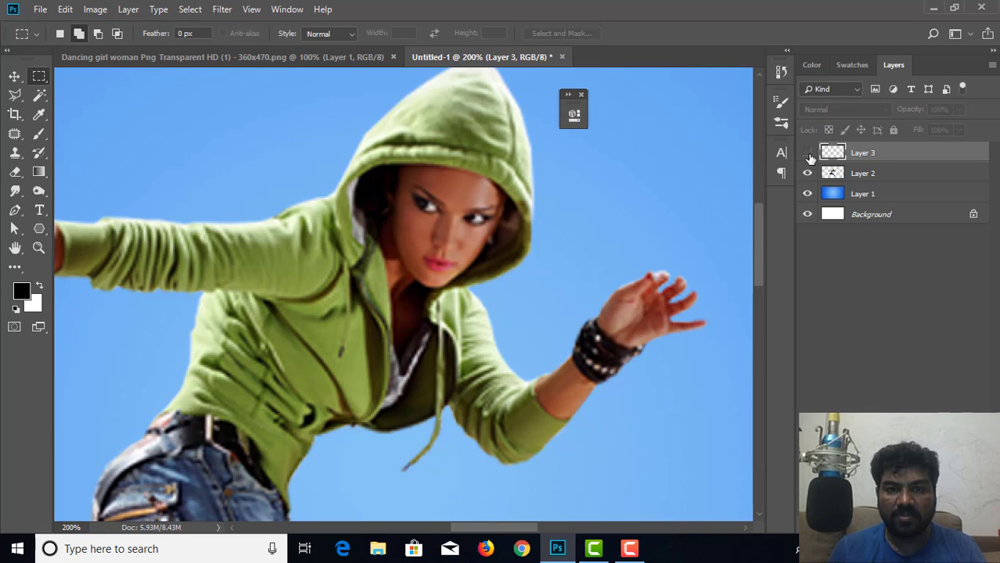
right_click(830, 155)
click(852, 195)
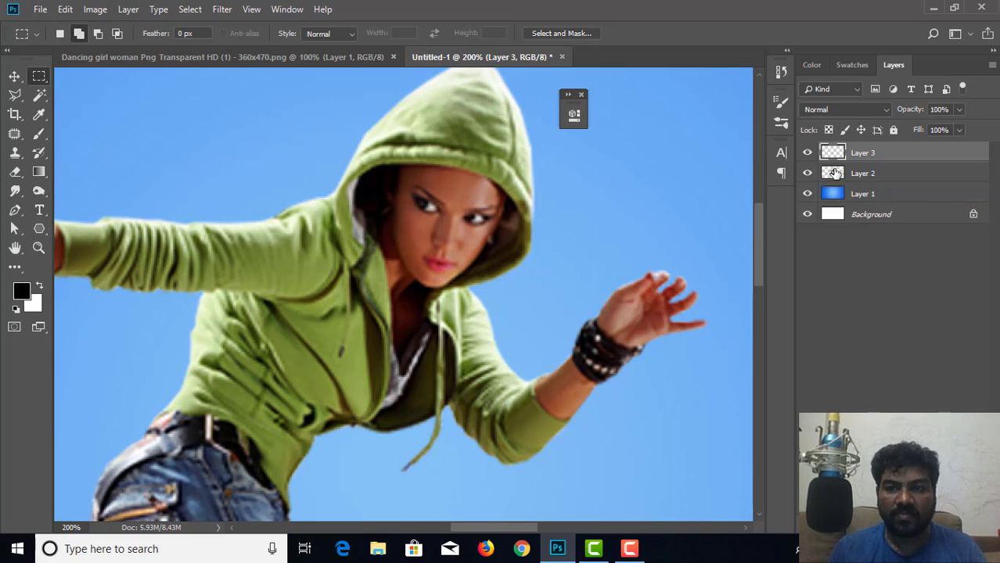
Stretch the Layer 3 hood-and-face strip horizontally in both directions until it spans the full canvas width
key(ctrl+minus)
key(ctrl+minus)
key(ctrl+minus)
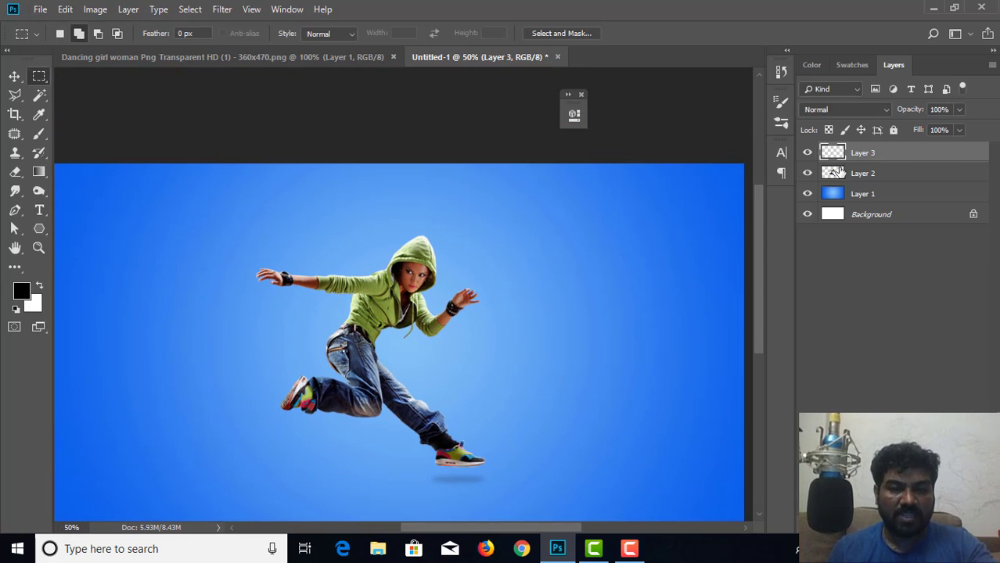
key(ctrl+t)
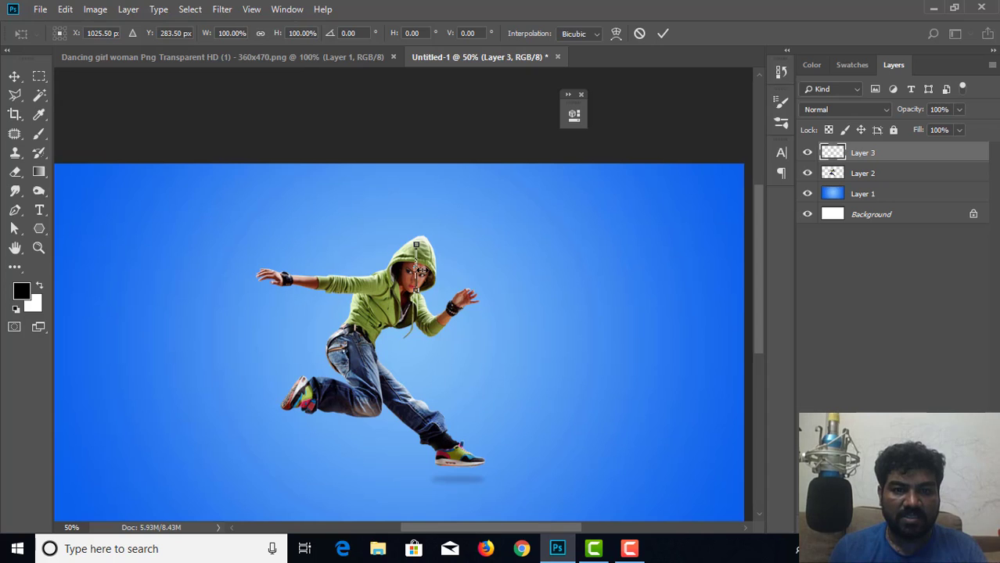
drag(420, 270, 751, 255)
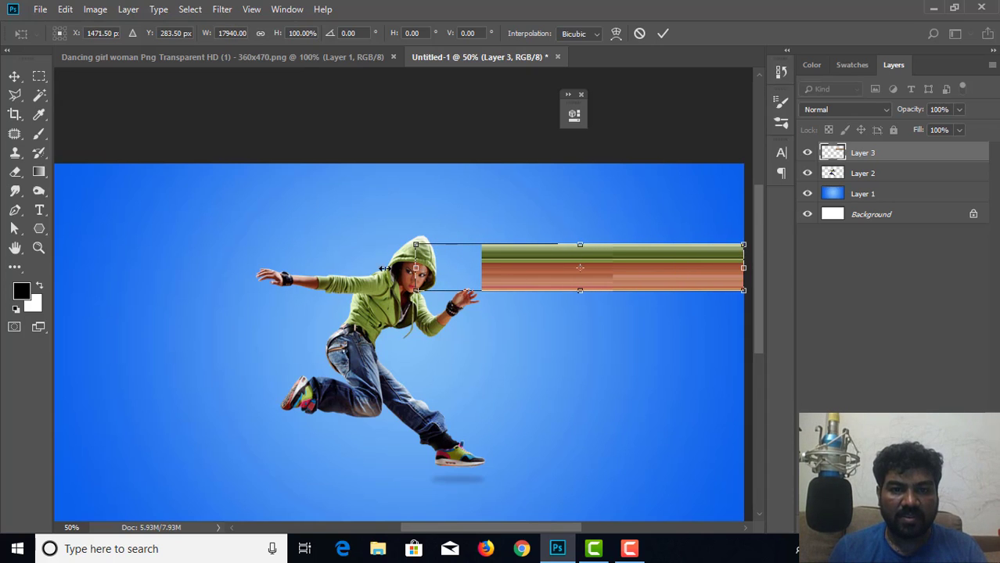
drag(384, 268, 74, 295)
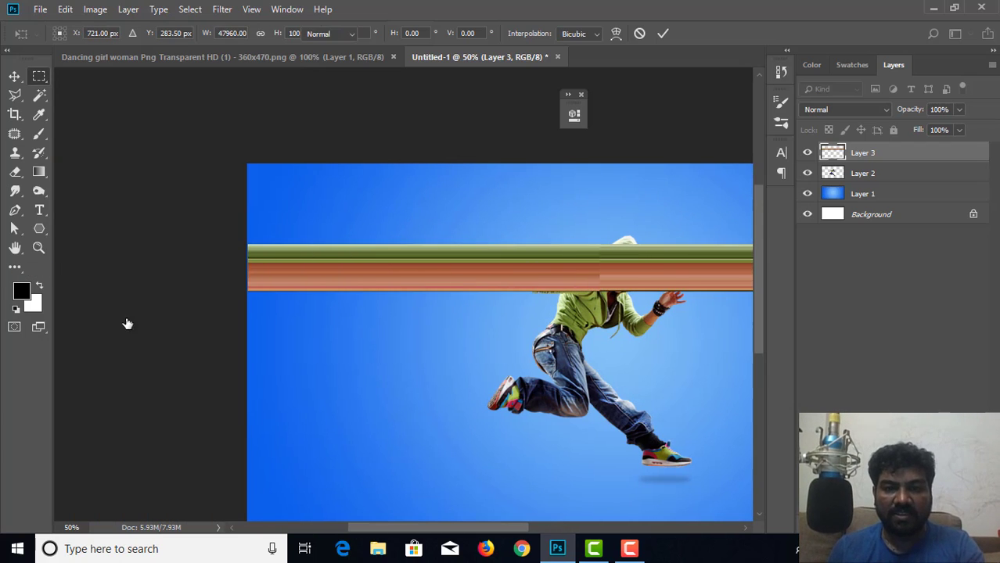
key(Return)
Move the stretched Layer 3 band up to the upper edge of the canvas
drag(541, 306, 273, 302)
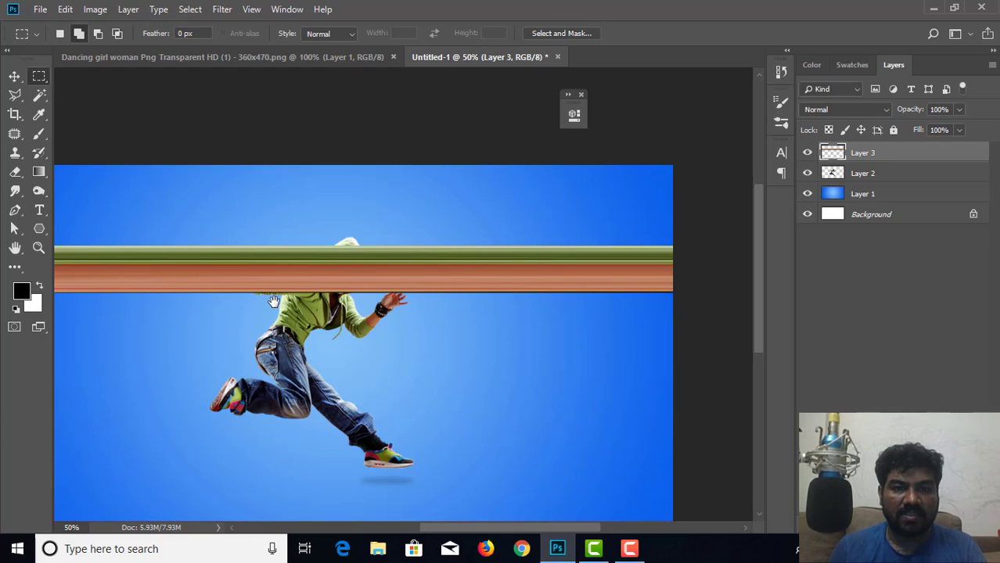
key(v)
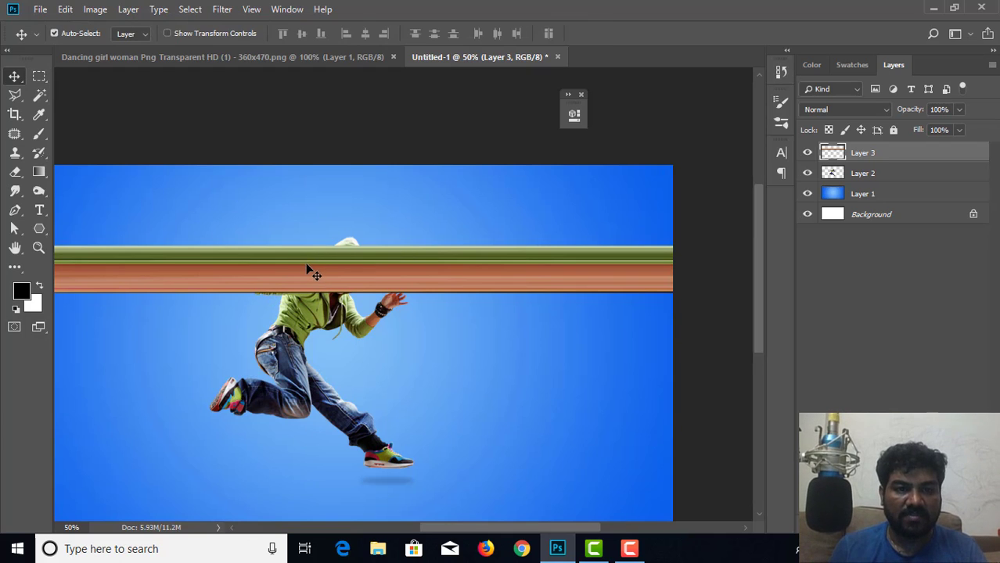
drag(305, 262, 314, 186)
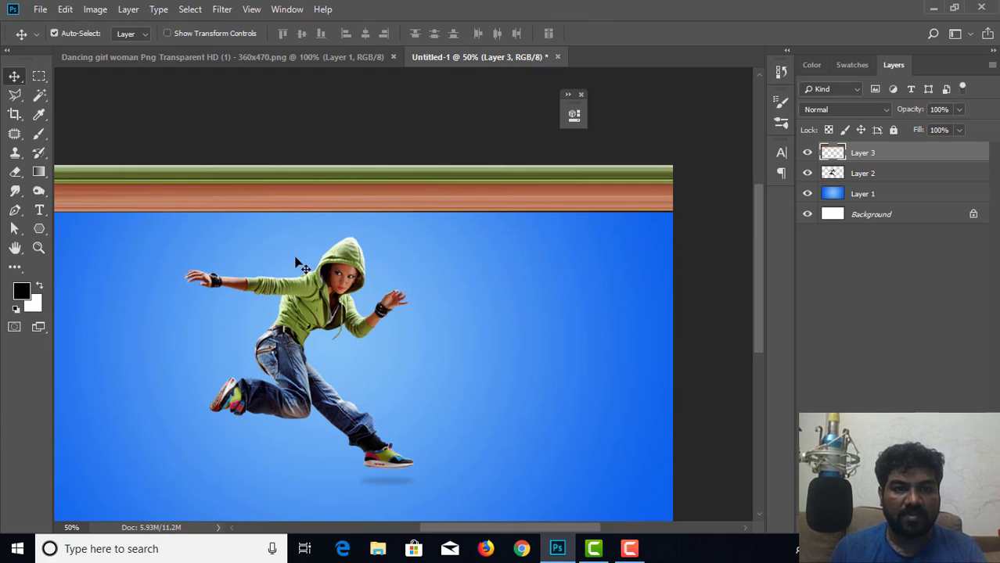
Activate the Rectangular Marquee tool and make Layer 2 the active layer for selecting on the dancer's torso
drag(269, 245, 346, 248)
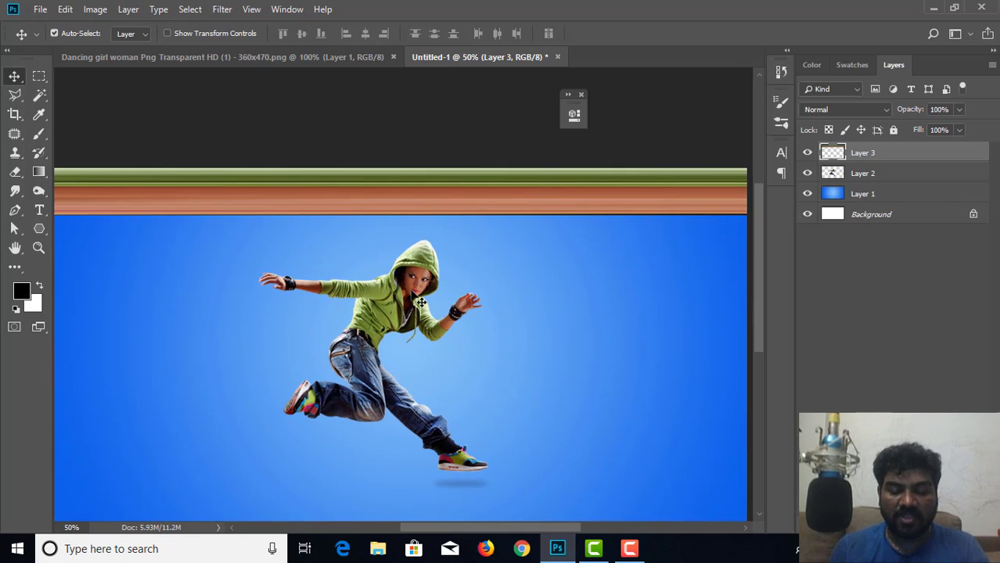
scroll(418, 300, up, 2)
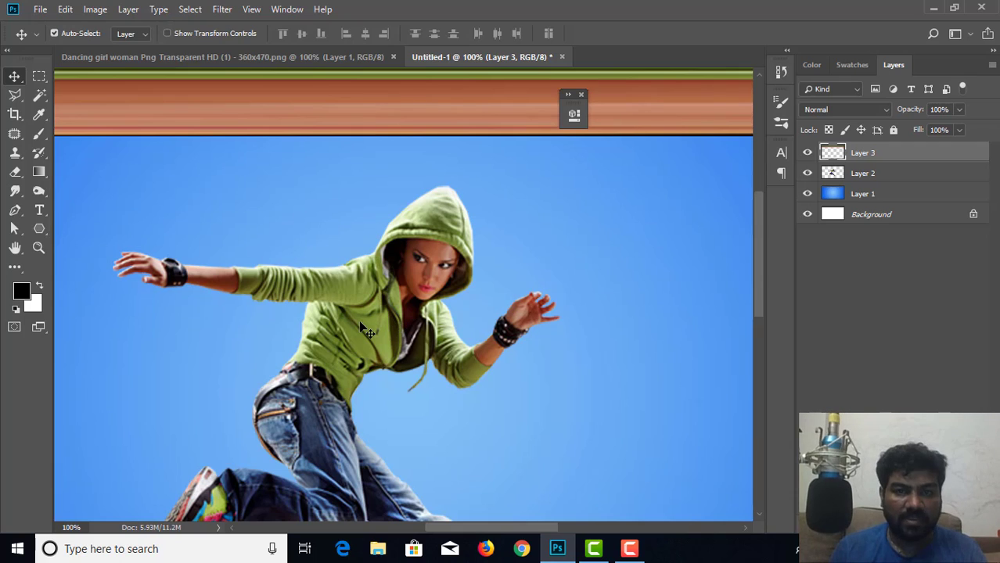
click(39, 76)
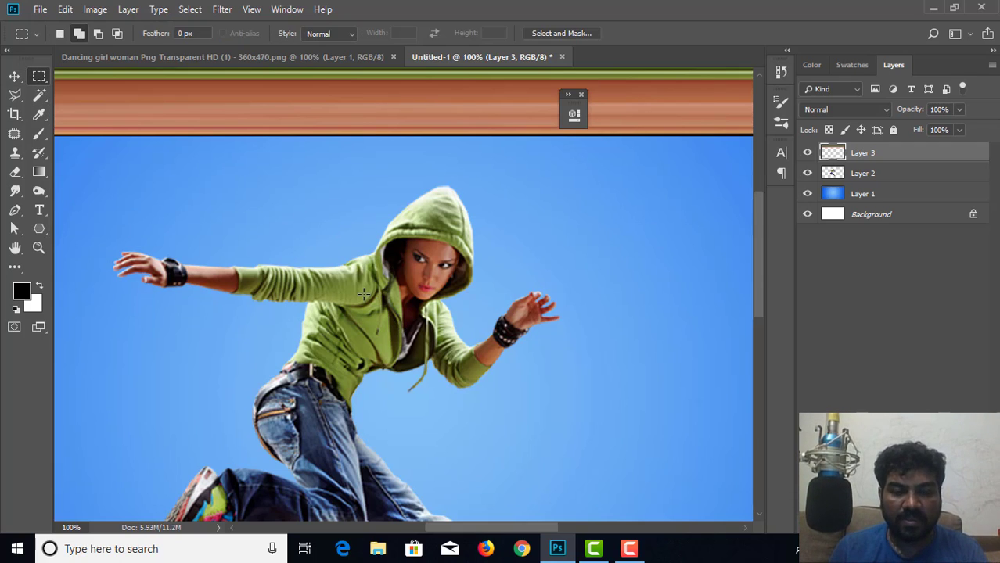
click(890, 175)
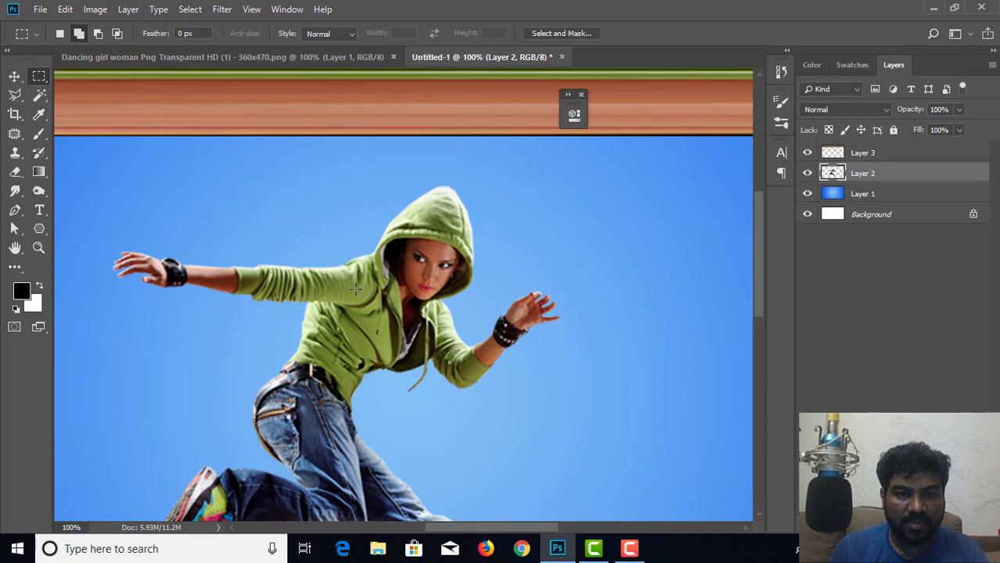
drag(357, 285, 362, 379)
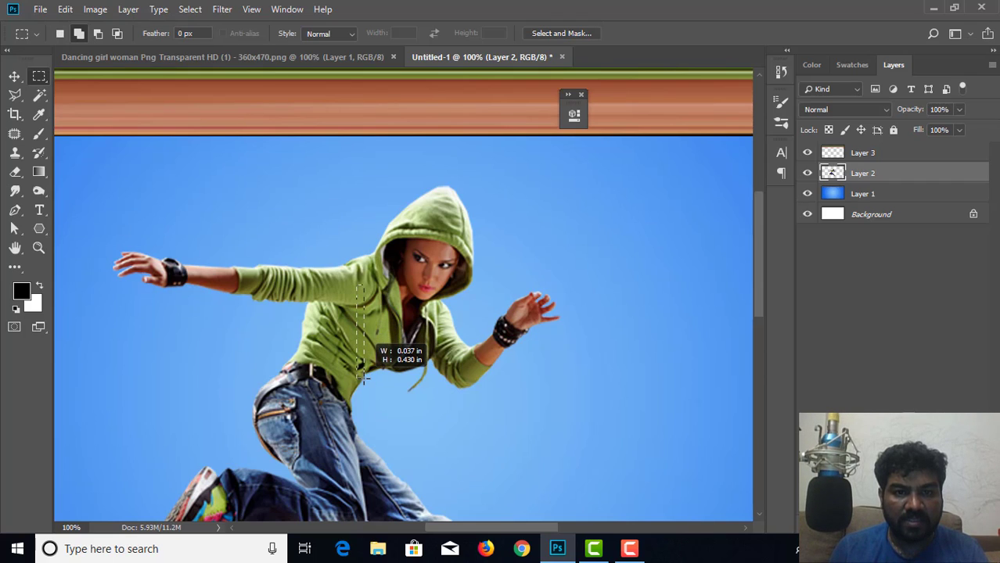
drag(363, 379, 363, 380)
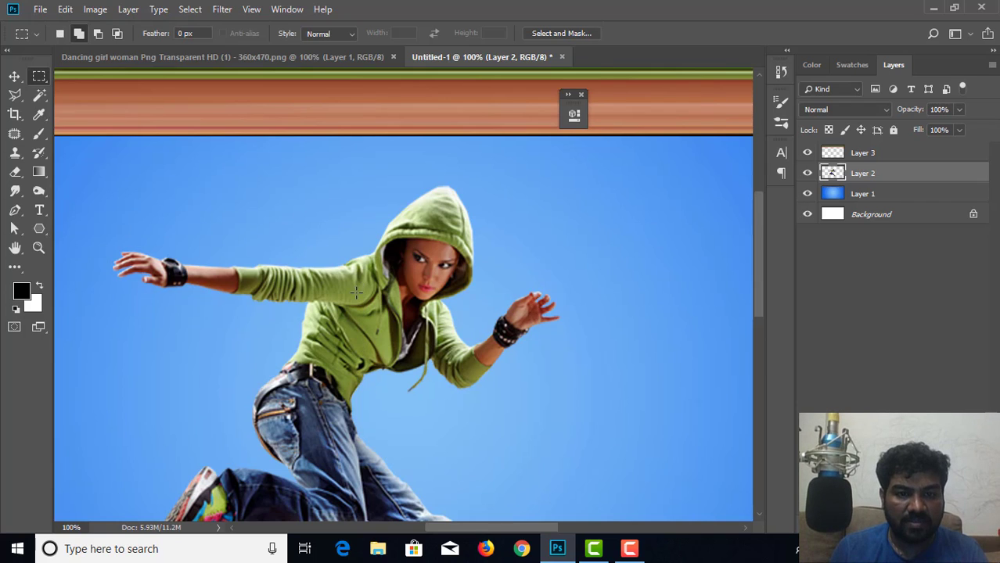
drag(356, 282, 351, 364)
key(ctrl+d)
drag(335, 286, 335, 412)
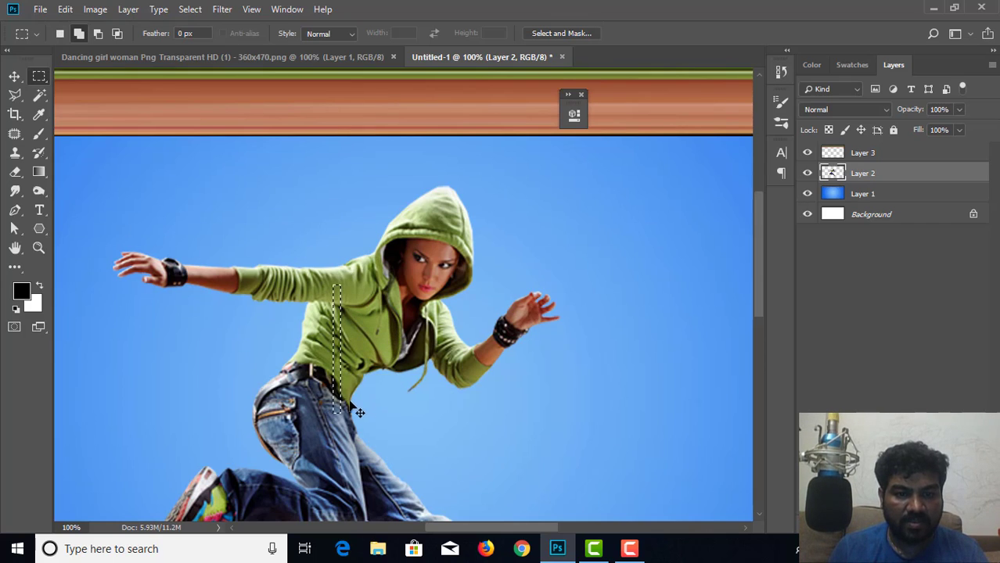
key(ctrl+d)
drag(348, 331, 342, 436)
key(ctrl+d)
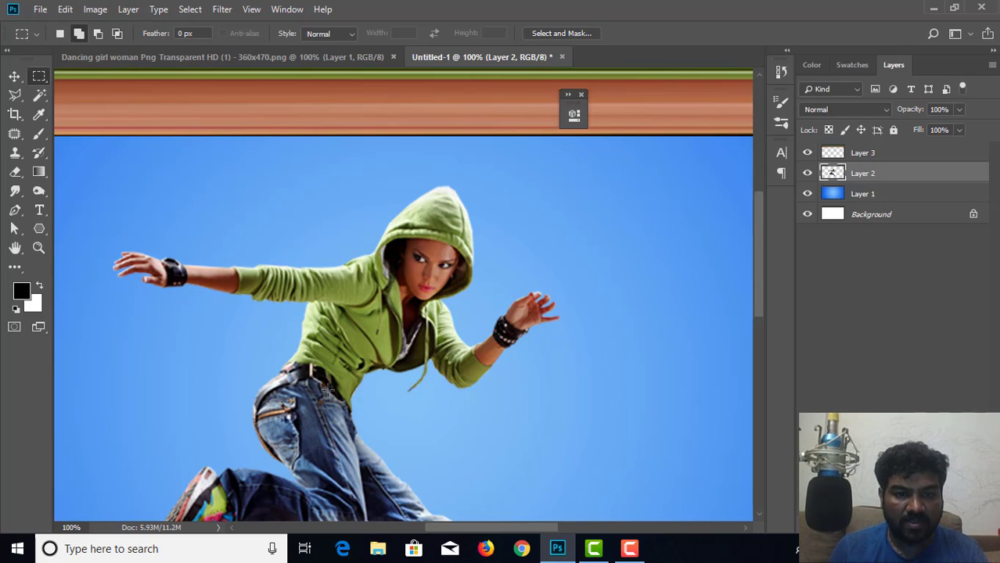
Copy a vertical strip about 0.03 in wide and 0.48 in high through the dancer's lower hoodie and jeans from Layer 2 to a new layer
drag(335, 343, 332, 446)
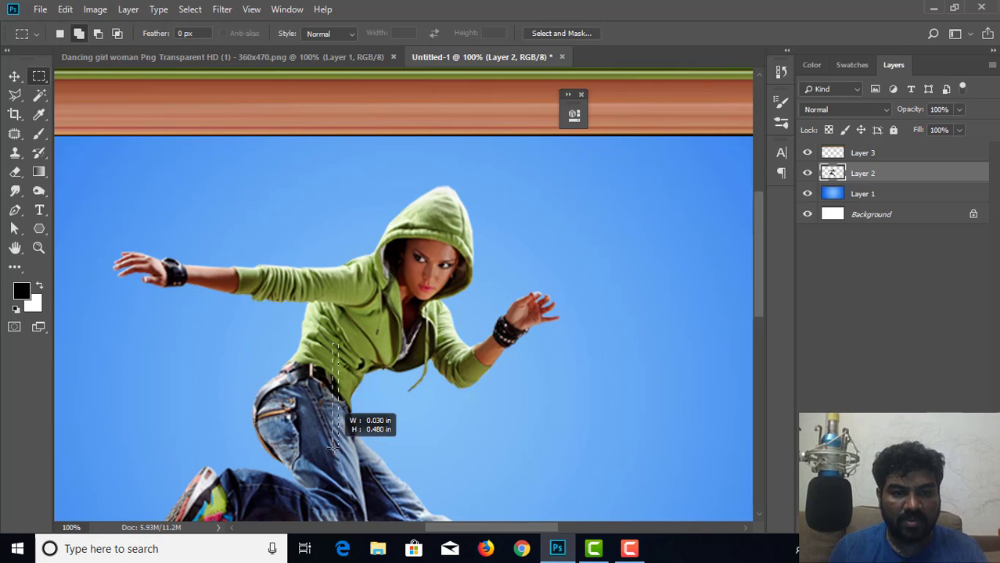
drag(332, 447, 334, 448)
key(ctrl+j)
Move the hoodie-and-jeans strip directly beneath the first band and stretch it horizontally across the full canvas width
key(ctrl+t)
drag(337, 381, 447, 174)
key(ctrl+minus)
key(ctrl+minus)
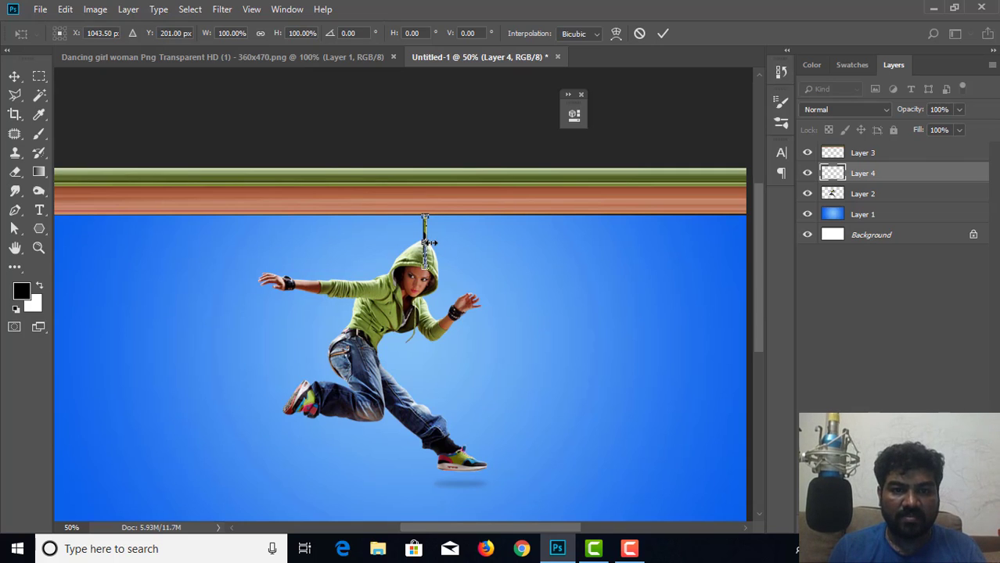
drag(430, 242, 749, 226)
drag(422, 244, 64, 266)
key(Return)
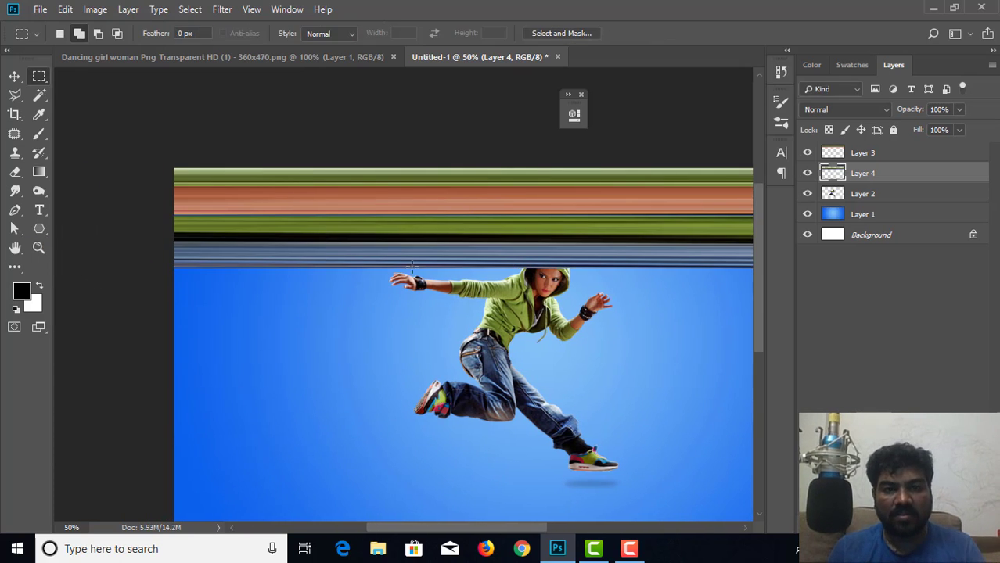
Nudge the Layer 4 band upward in small increments so it tucks tightly against the band above it
drag(595, 317, 406, 325)
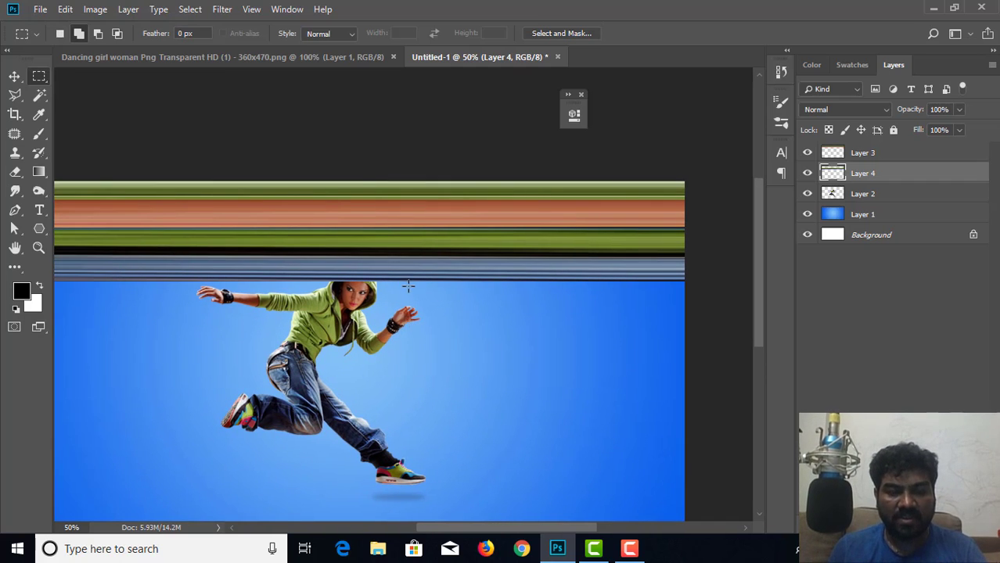
key(v)
key(Up)
key(Up)
key(Up)
key(Up)
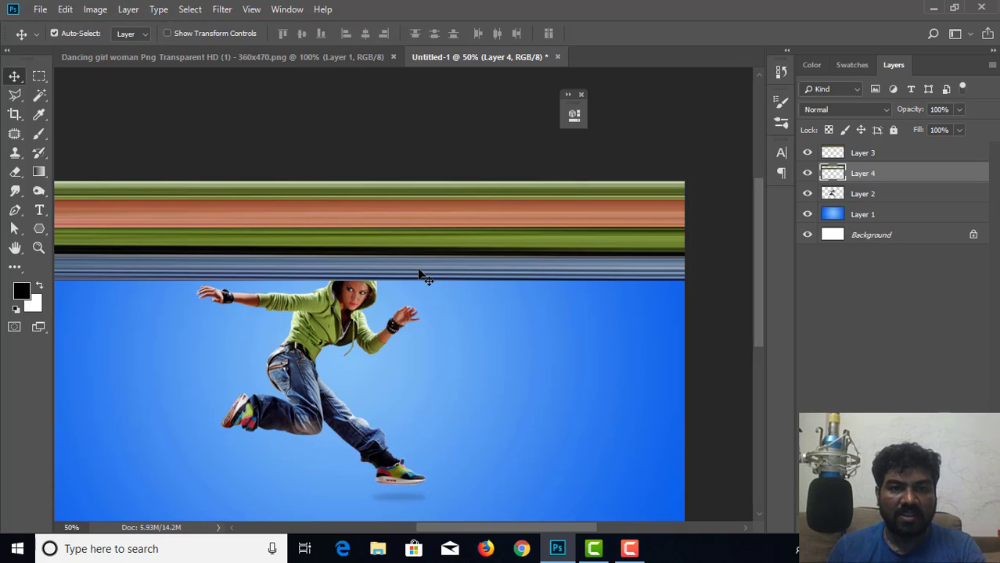
key(Up)
key(Up)
key(Up)
key(Up)
key(Up)
key(Up)
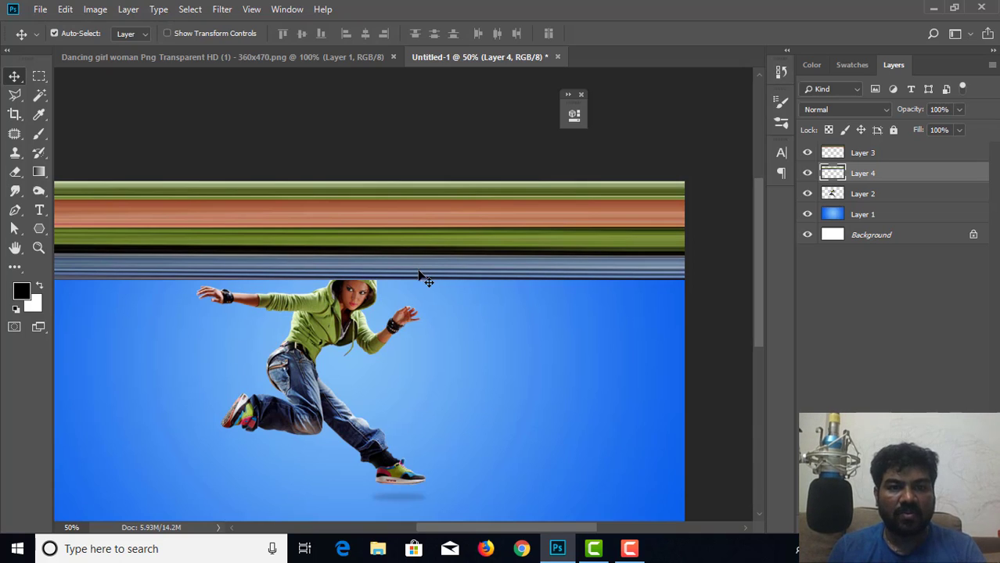
Copy a narrow vertical strip from the front leg's jeans hem through the sock and shoe from Layer 2 to a new layer
drag(375, 308, 436, 258)
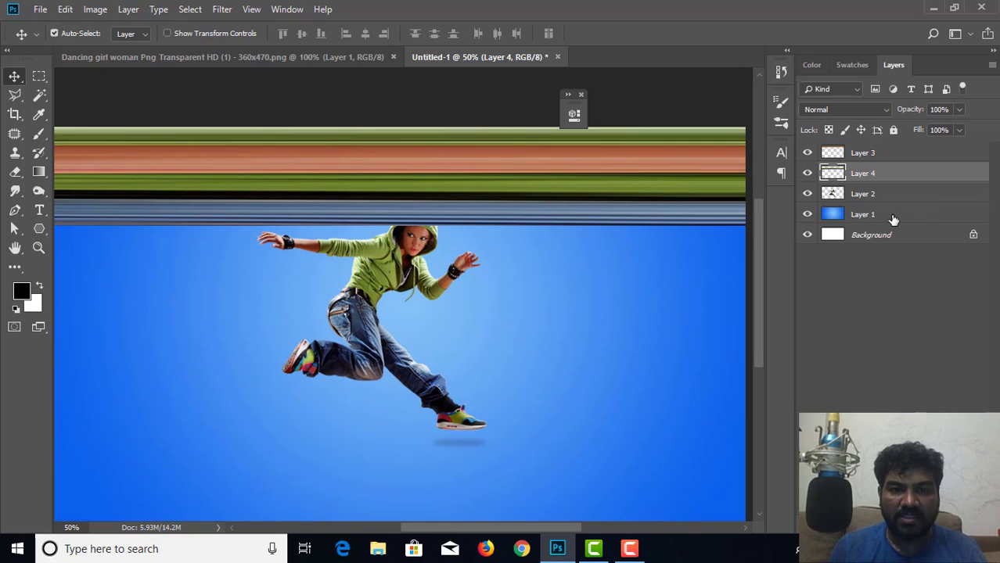
click(39, 76)
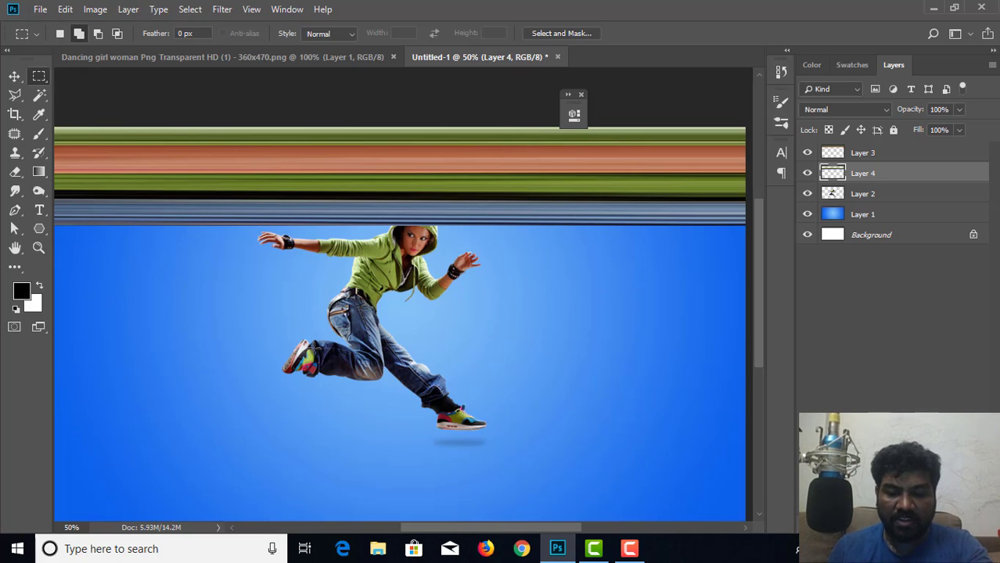
key(ctrl+plus)
key(ctrl+plus)
drag(381, 422, 347, 220)
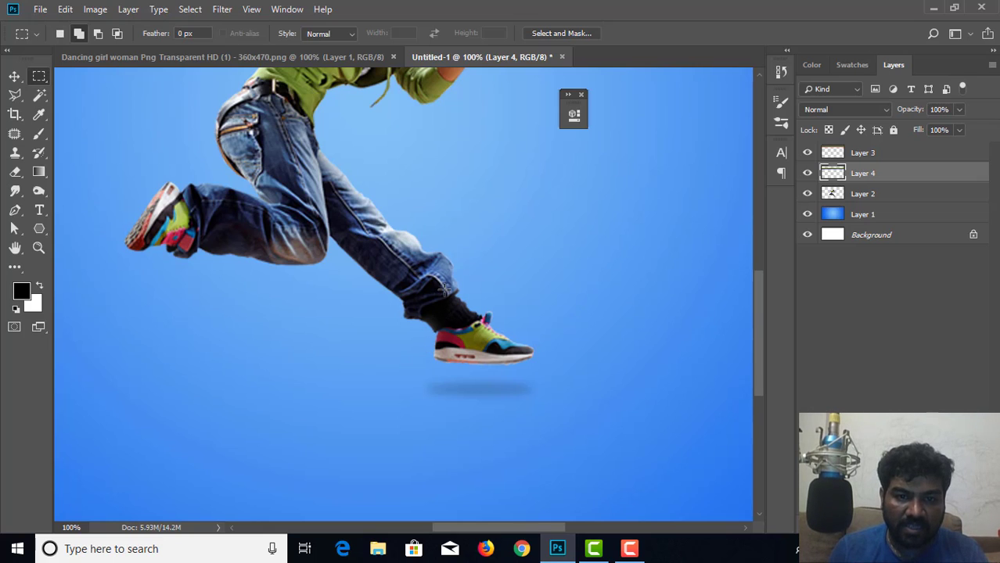
drag(448, 289, 451, 361)
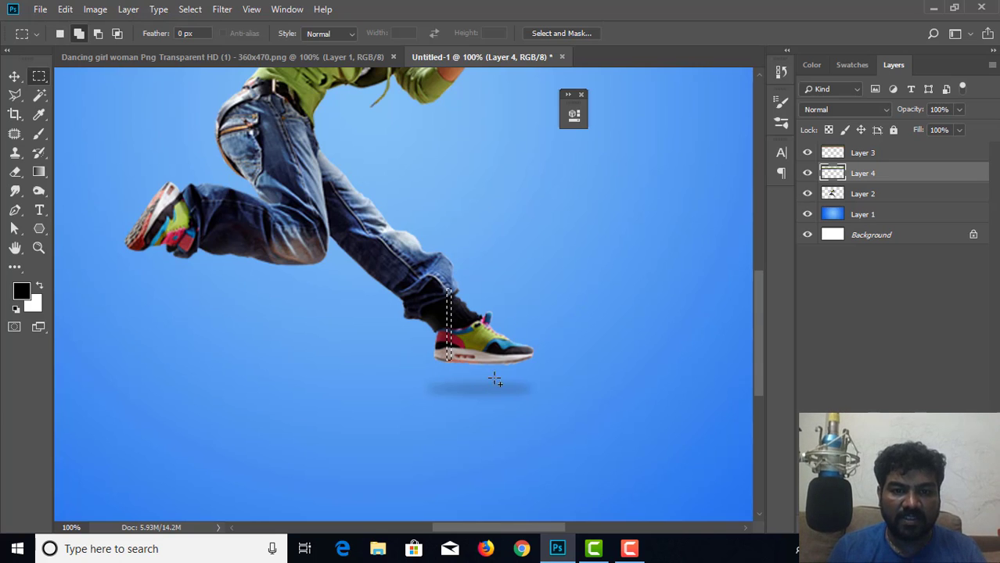
key(ctrl+c)
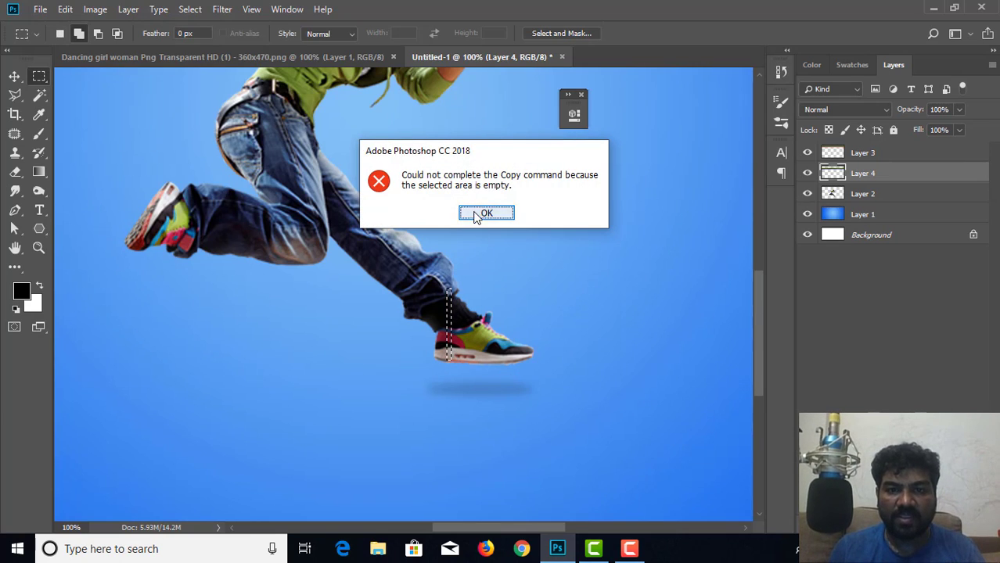
click(479, 213)
click(884, 202)
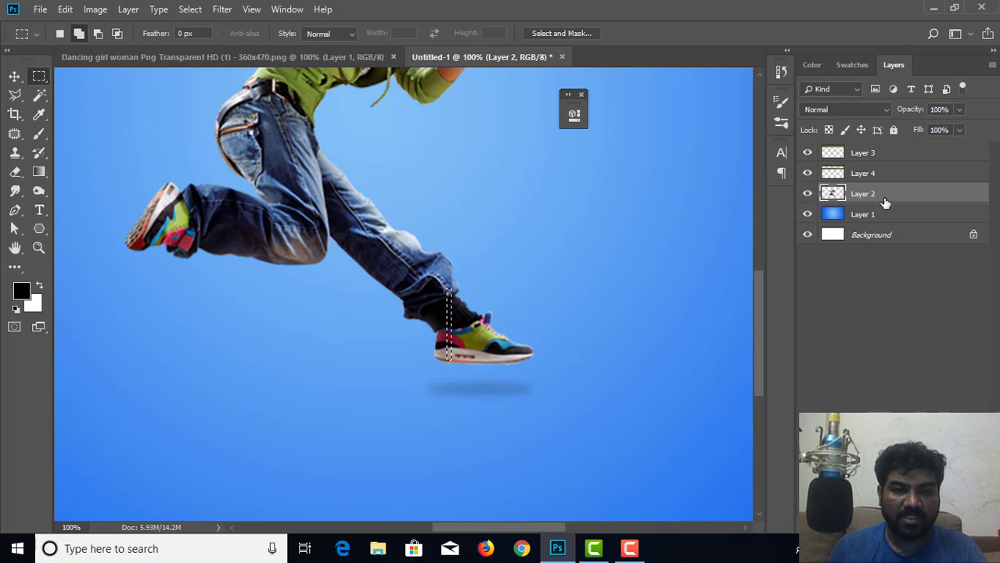
key(ctrl+j)
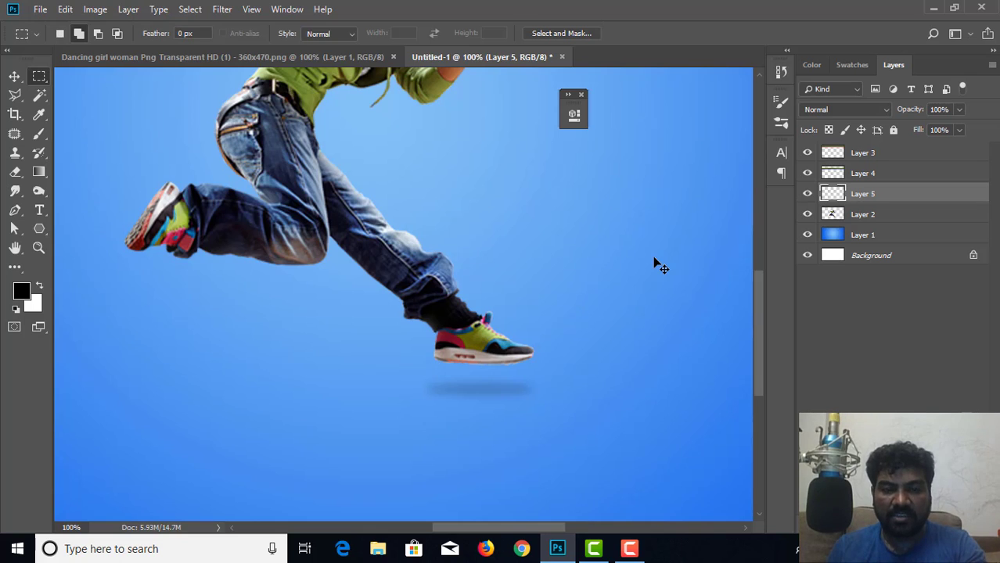
Stretch the Layer 5 shoe strip horizontally across the full canvas width and move it up towards the other bands
scroll(655, 264, down, 3)
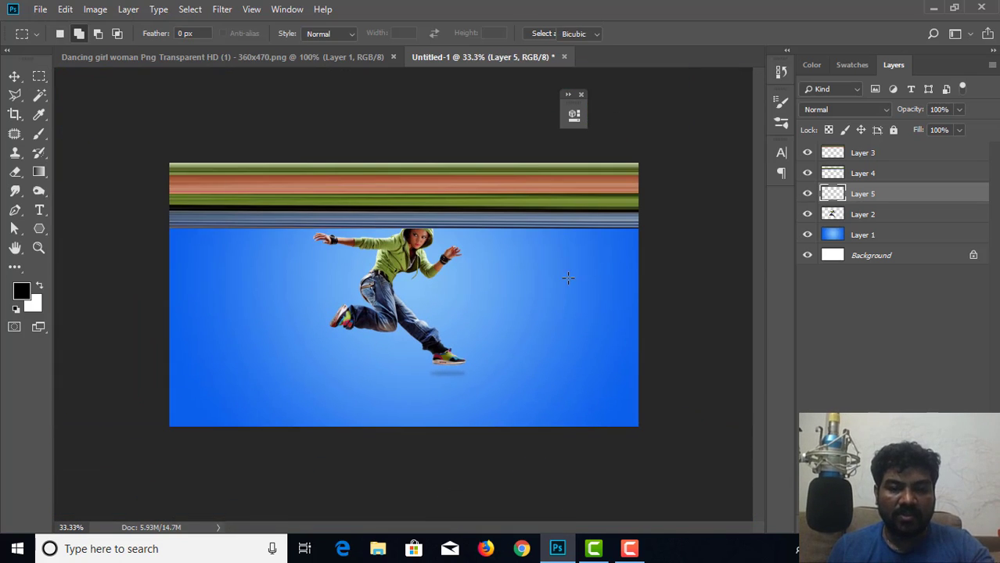
key(ctrl+t)
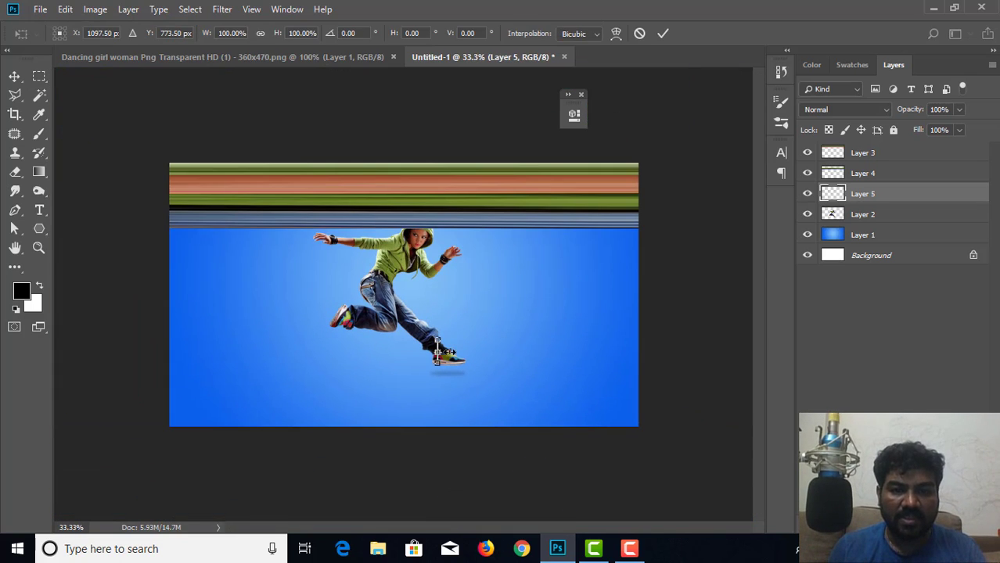
drag(447, 352, 569, 352)
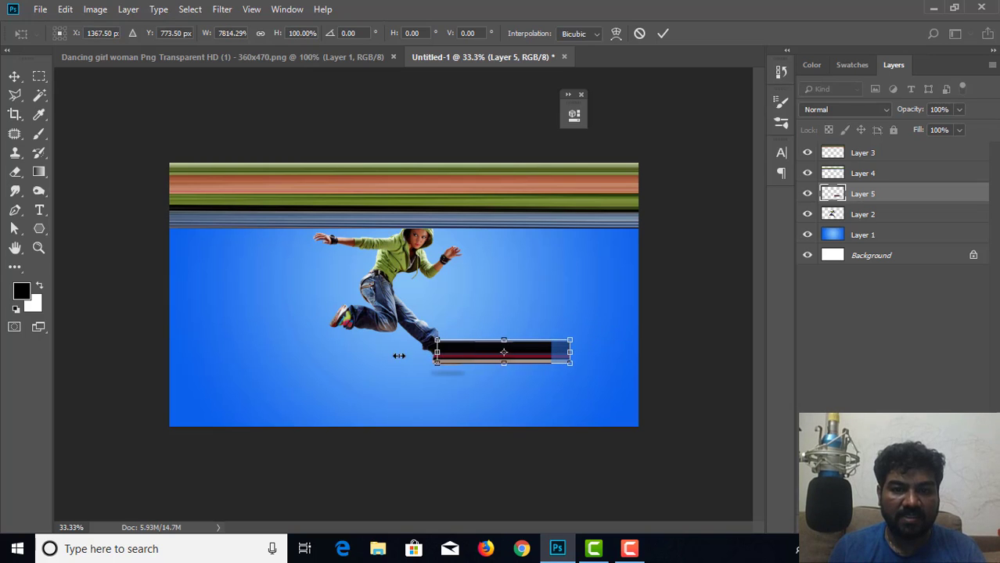
drag(399, 356, 168, 359)
drag(569, 341, 716, 338)
drag(508, 350, 504, 261)
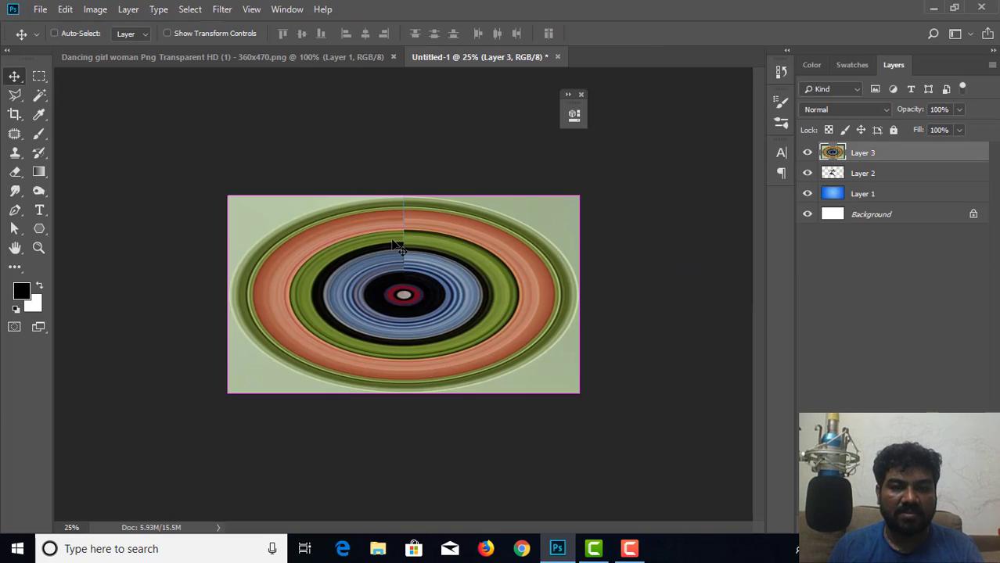
Undo the circular distortion of the striped Layer 3 and toggle the layer's visibility, leaving it hidden
key(ctrl+z)
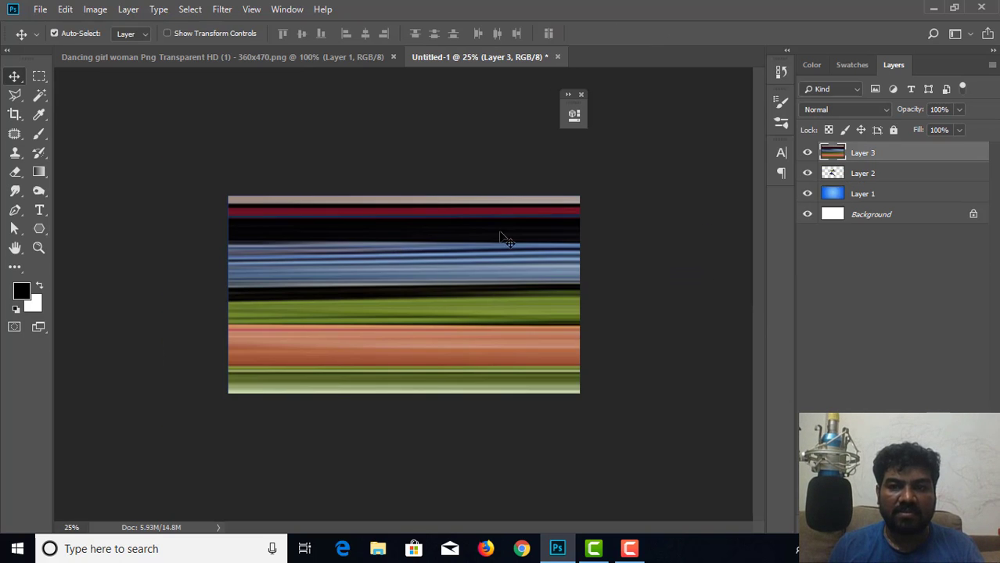
click(808, 153)
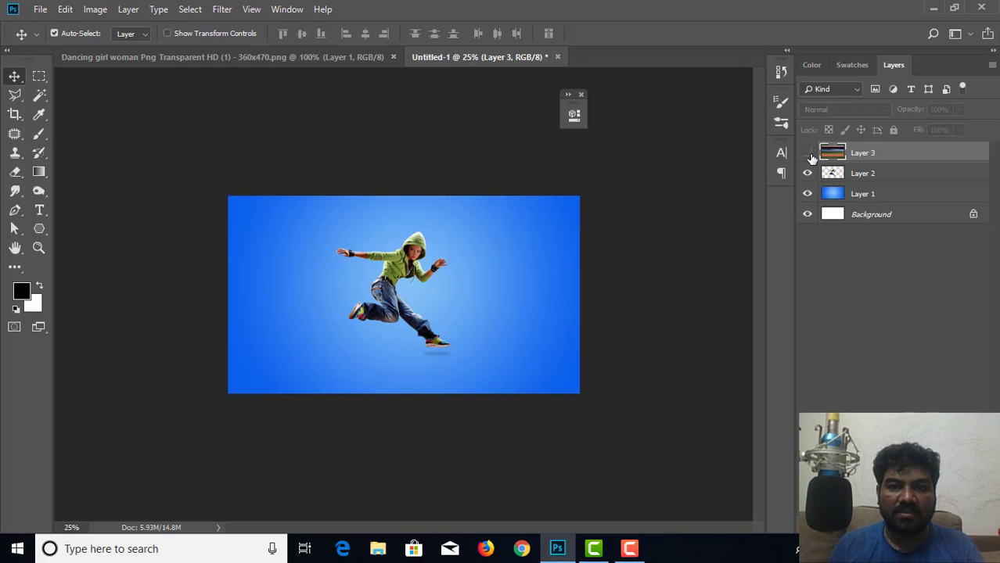
click(808, 154)
click(808, 154)
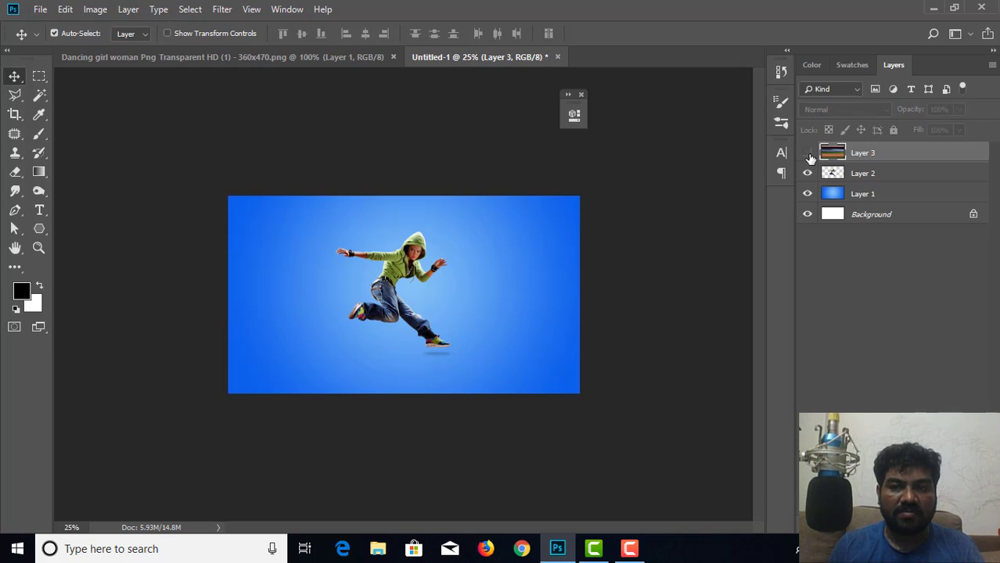
Step back through the history until Layer 3 is again the narrow striped band across the dancer's torso
key(ctrl+alt+z)
key(ctrl+alt+z)
key(ctrl+alt+z)
key(ctrl+alt+z)
key(ctrl+alt+z)
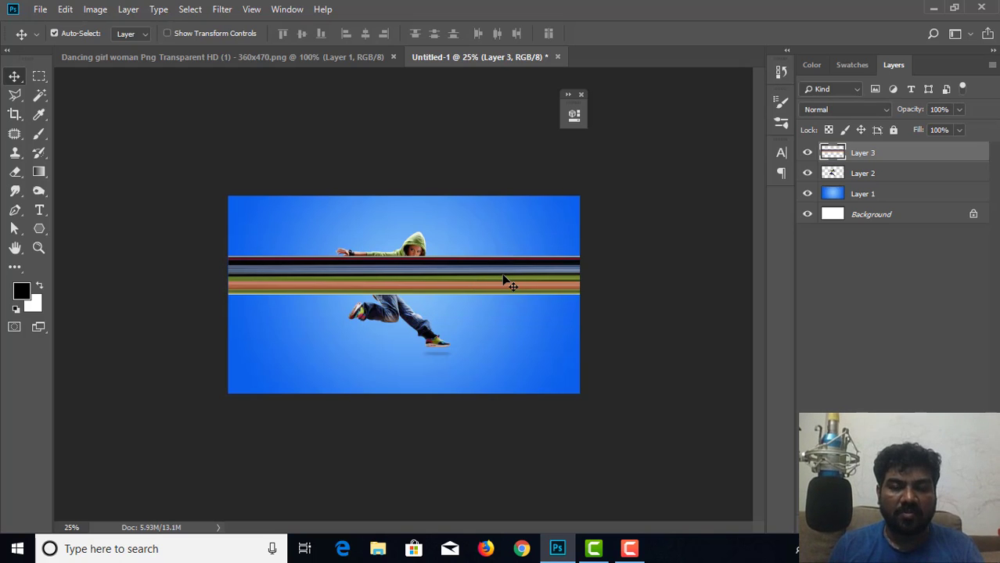
Stretch the Layer 3 striped band vertically to about 509% so it fills the full canvas height
key(ctrl+t)
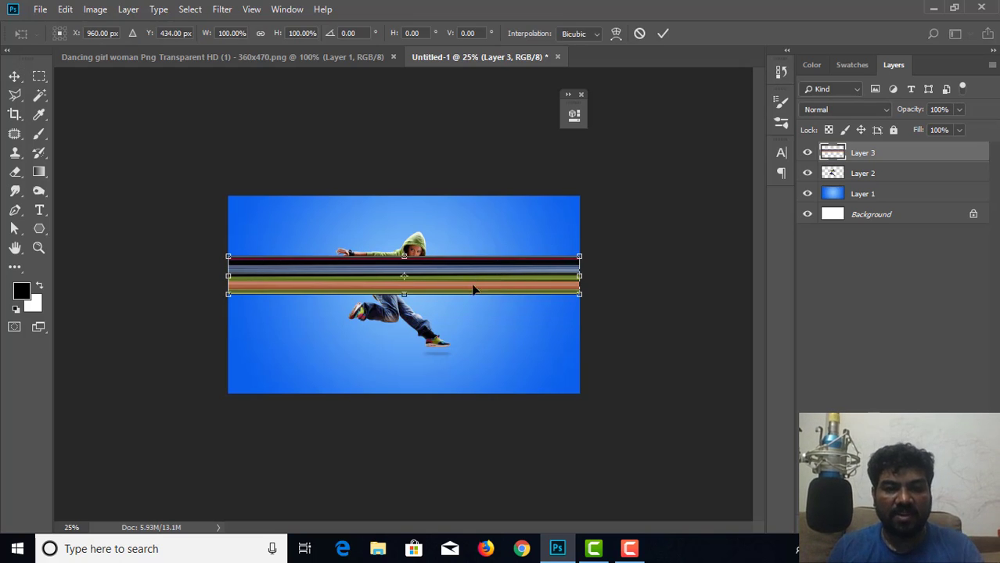
drag(403, 295, 403, 393)
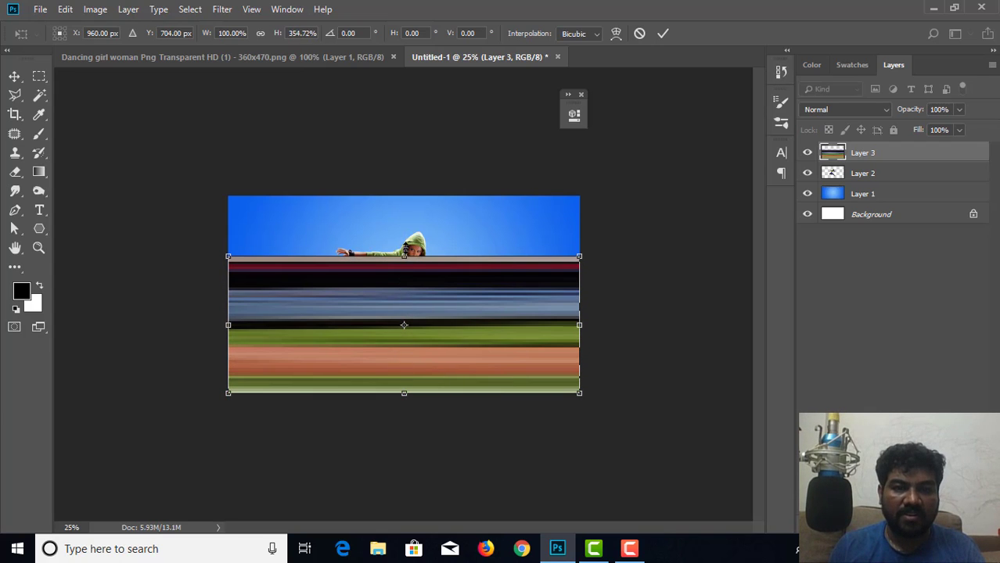
drag(405, 248, 405, 194)
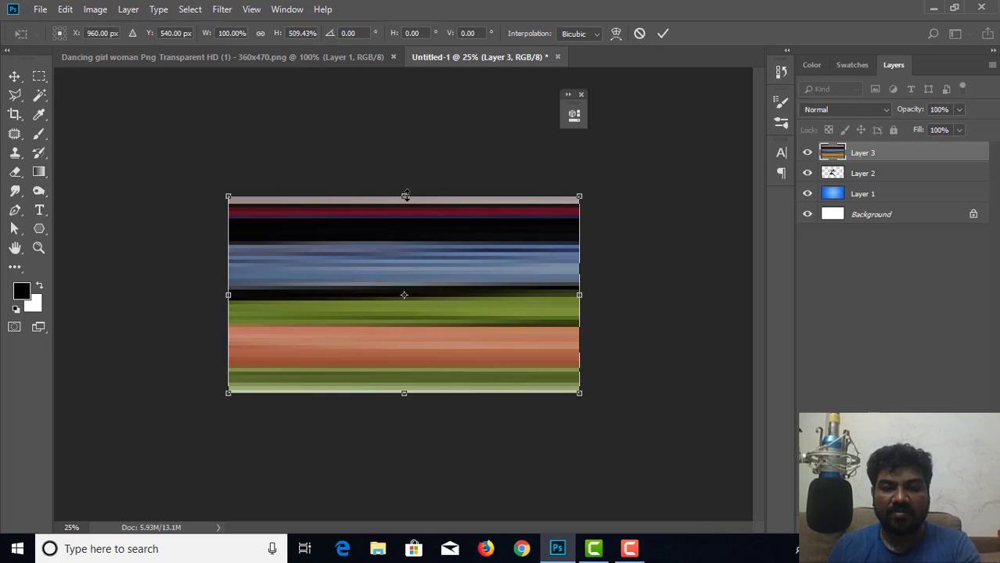
key(Return)
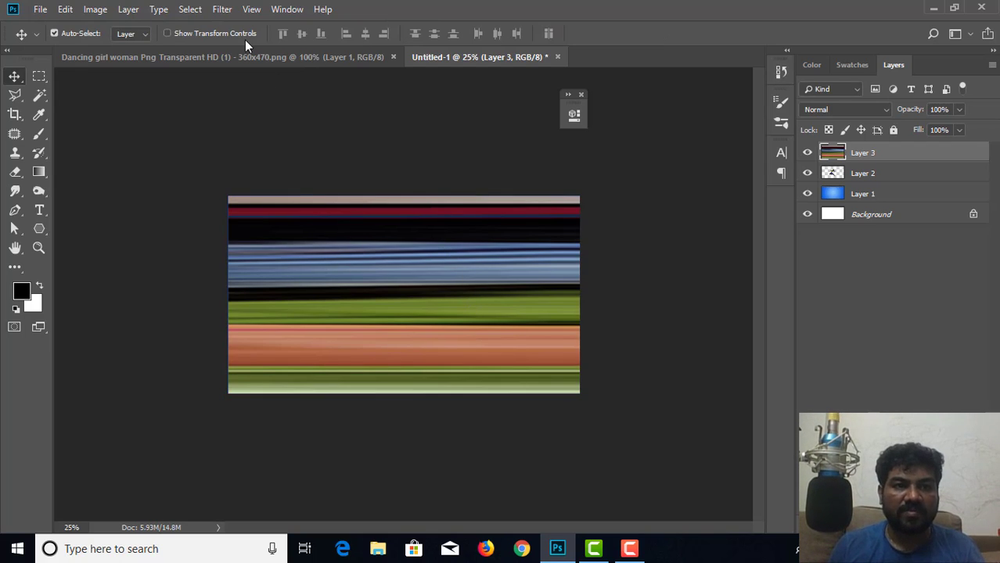
Apply the Polar Coordinates distortion to Layer 3 with the Rectangular to Polar option
click(222, 9)
mouse_move(260, 202)
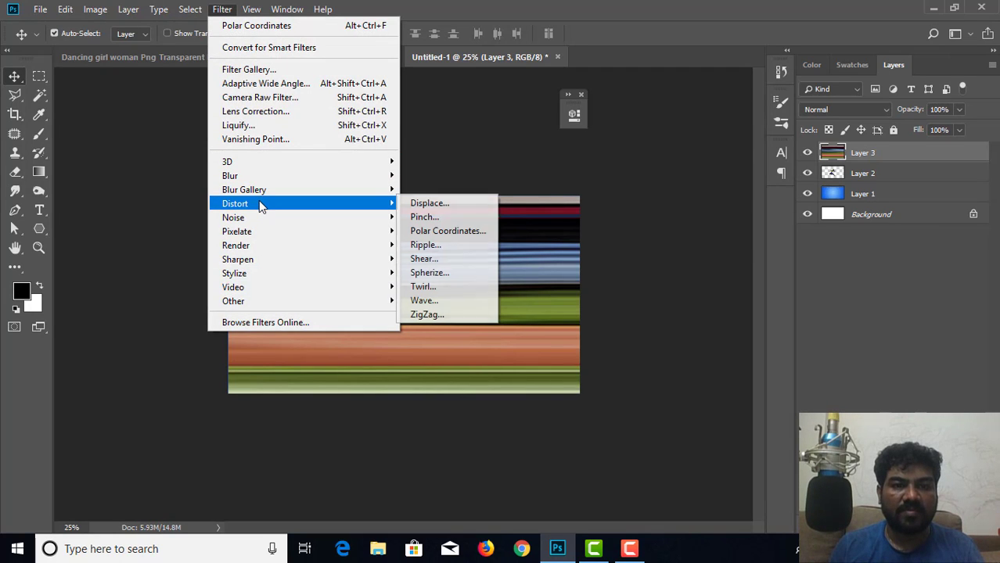
click(438, 232)
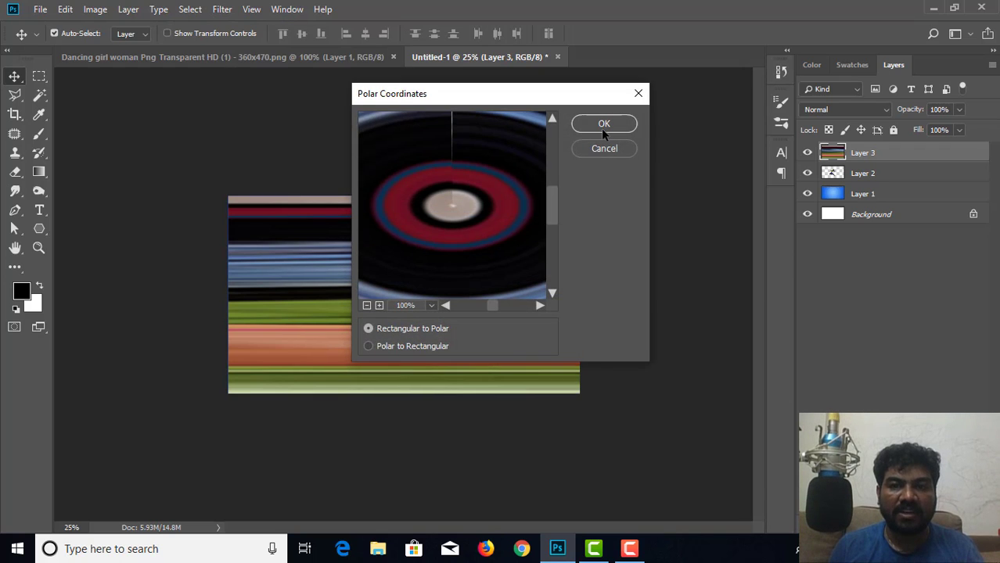
click(603, 126)
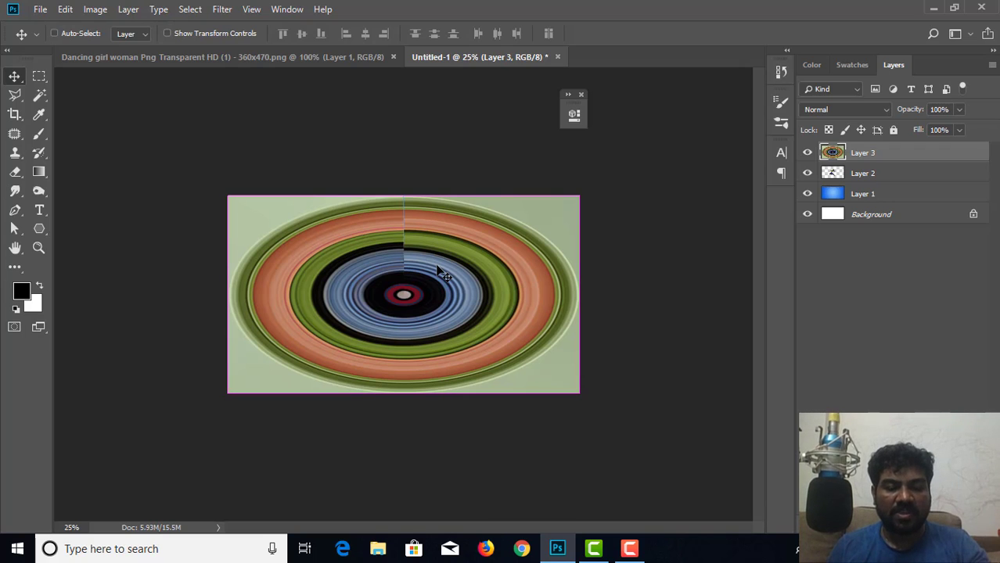
Scale the ring image on Layer 3 to about 75.7% width, centred, while keeping its height at the full canvas height
key(ctrl+t)
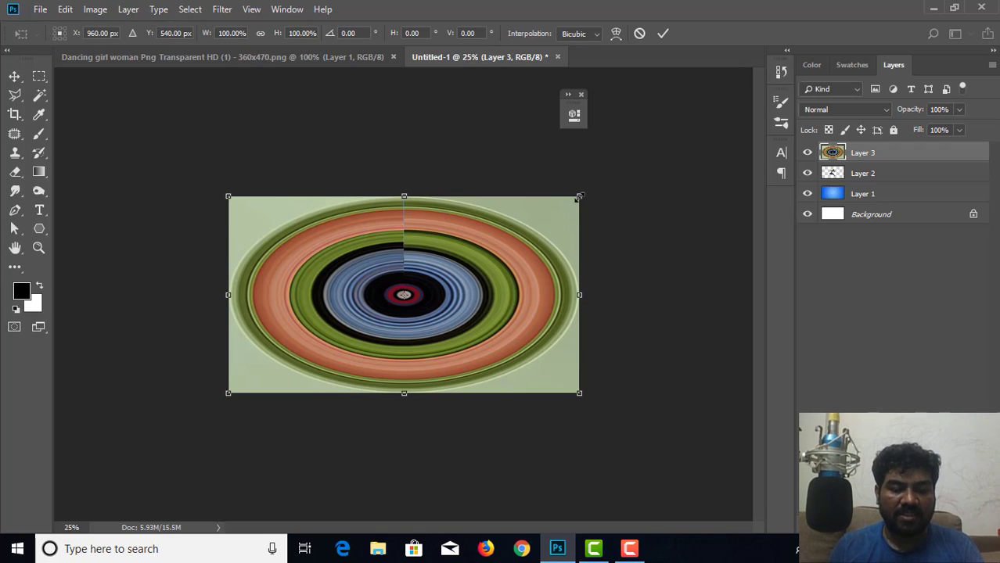
drag(578, 197, 539, 216)
key(ctrl+plus)
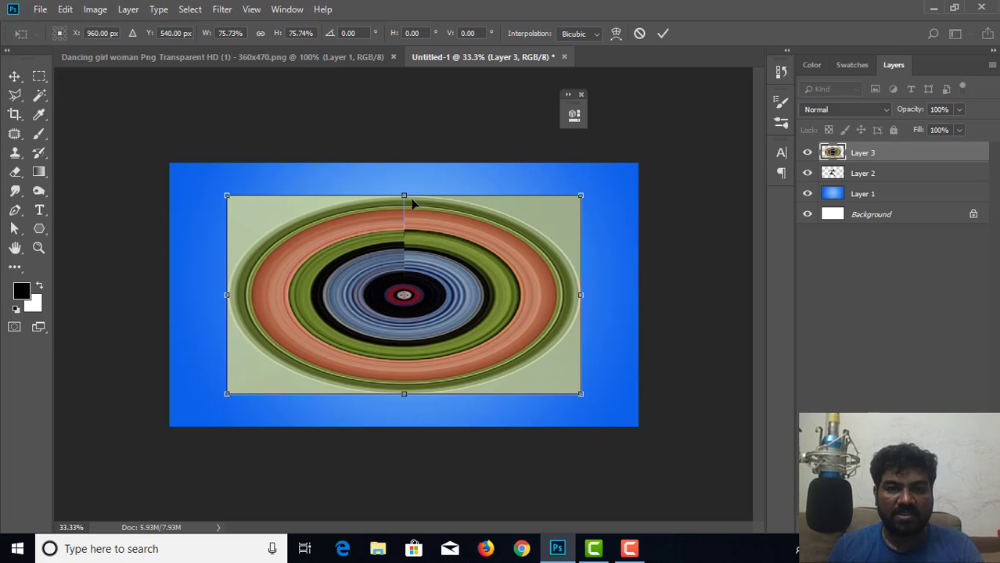
mouse_move(404, 194)
mouse_down()
mouse_move(403, 164)
mouse_move(404, 174)
mouse_up()
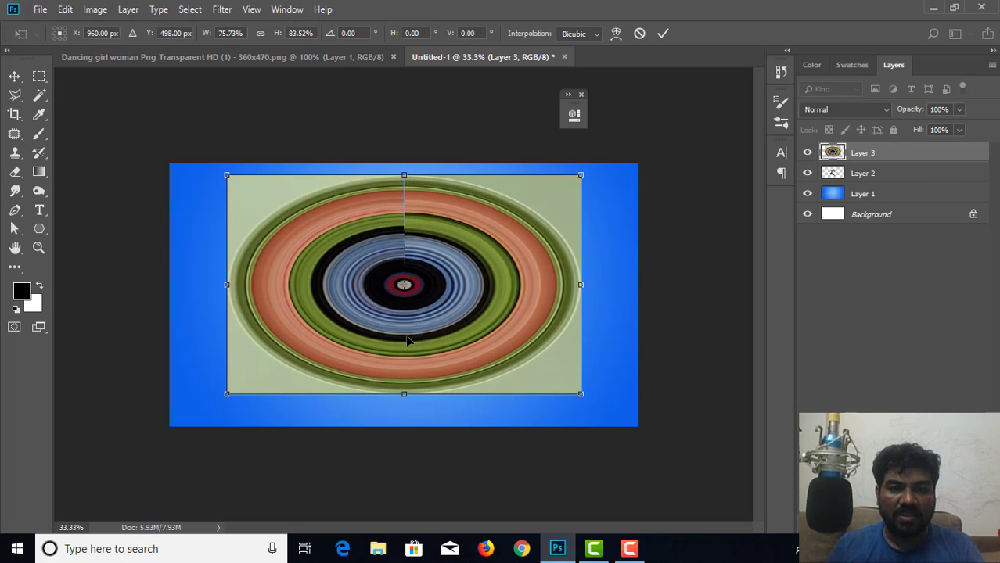
mouse_move(405, 395)
mouse_down()
mouse_move(403, 413)
mouse_move(411, 411)
mouse_up()
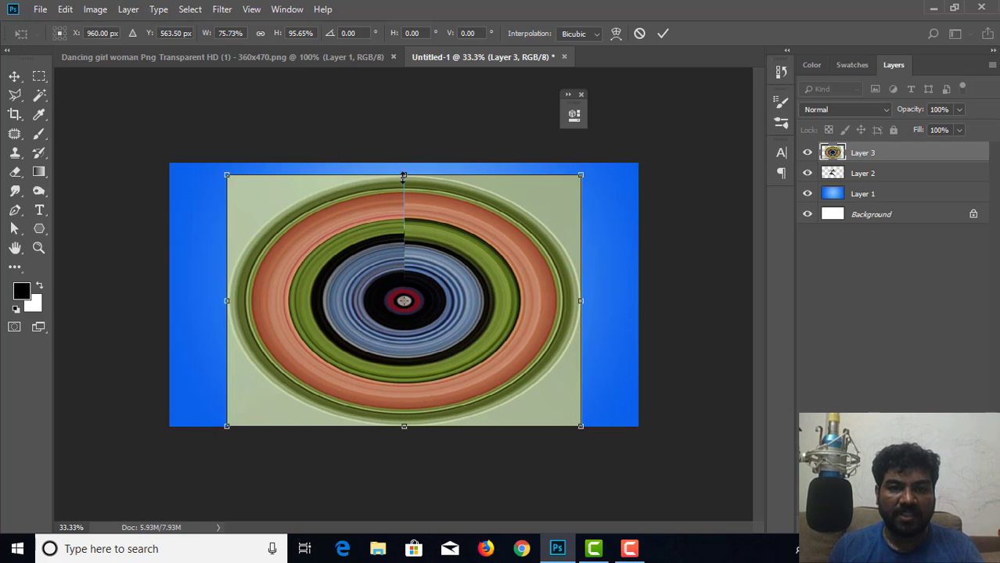
drag(405, 176, 404, 163)
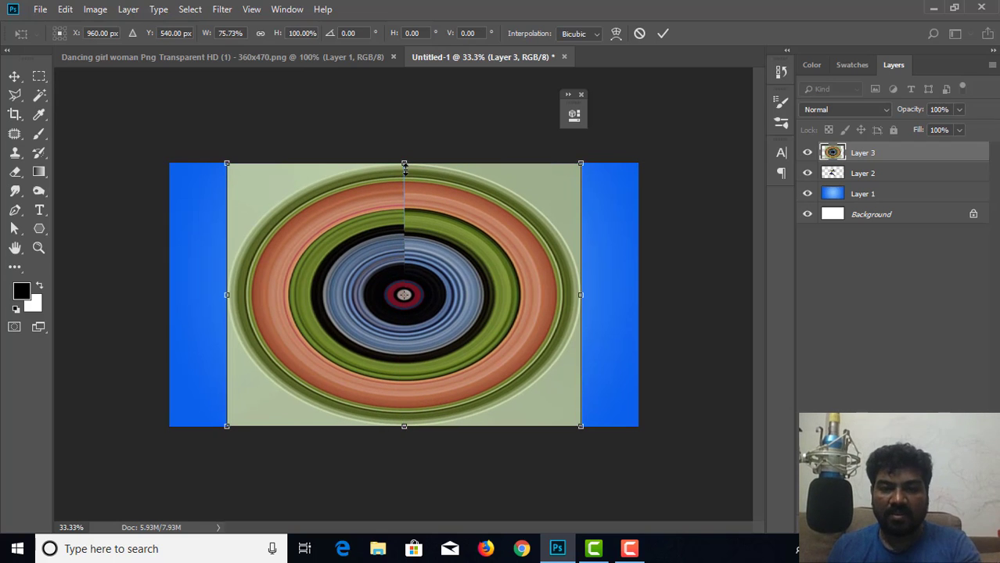
key(Return)
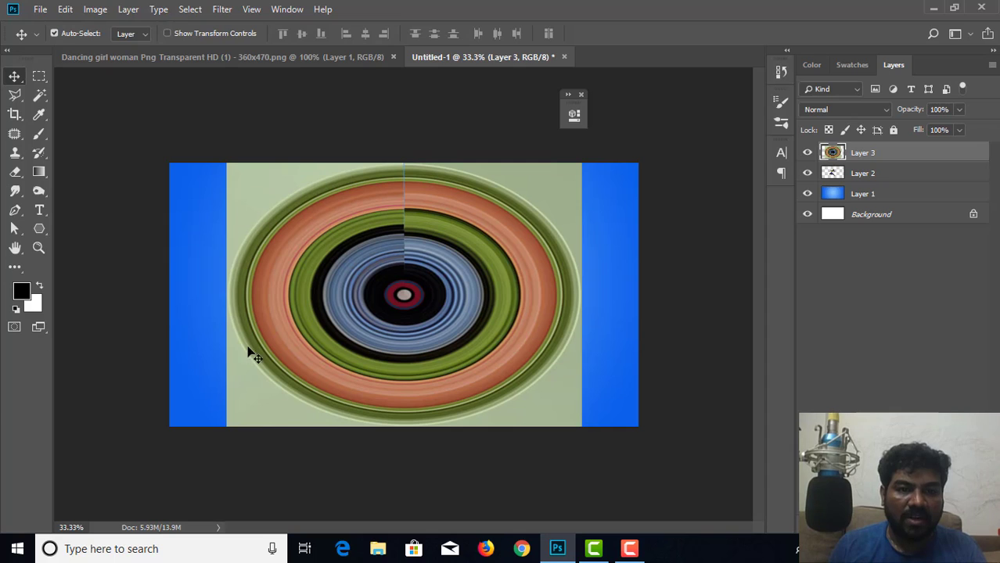
Select the pale green corners around the rings with the Magic Wand, delete them and clear the selection
click(39, 95)
click(275, 181)
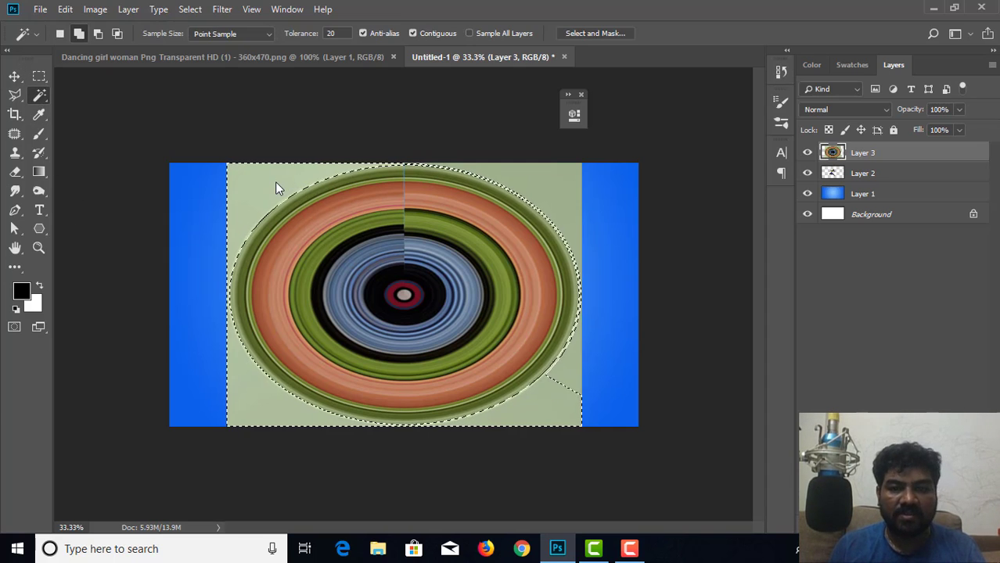
click(541, 178)
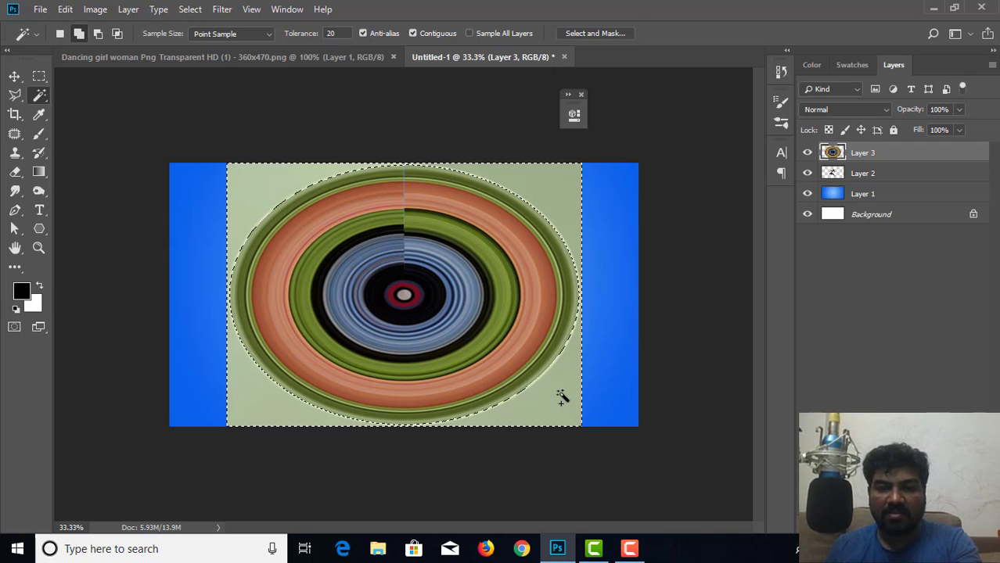
key(Delete)
key(ctrl+d)
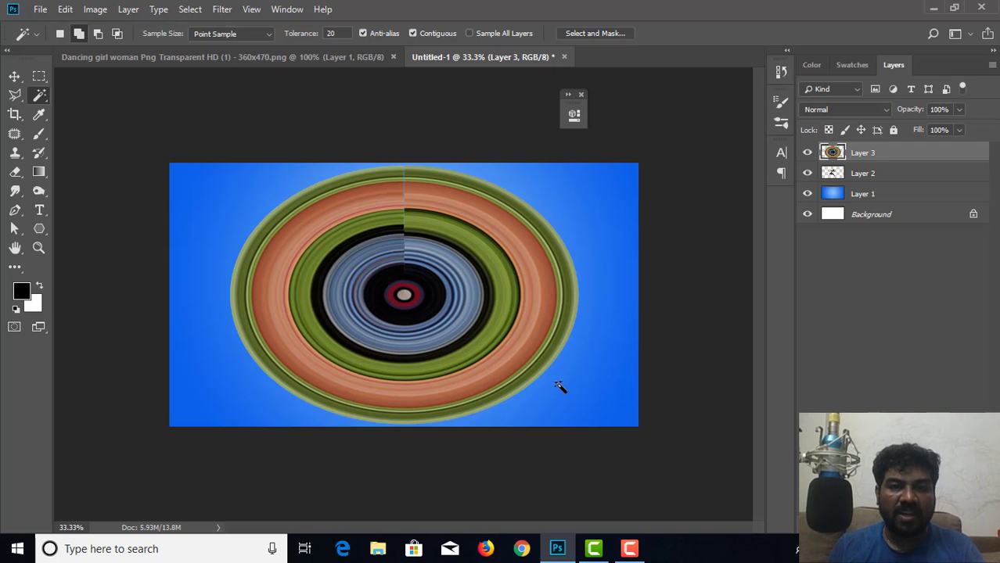
Retouch the upper part of the vertical seam in the rings with the Clone Stamp
key(ctrl+plus)
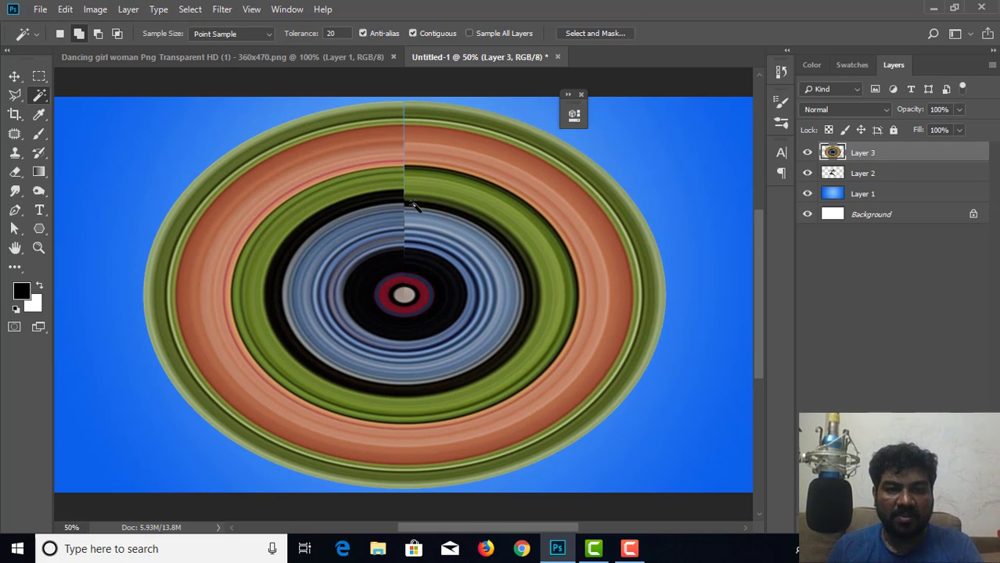
click(15, 153)
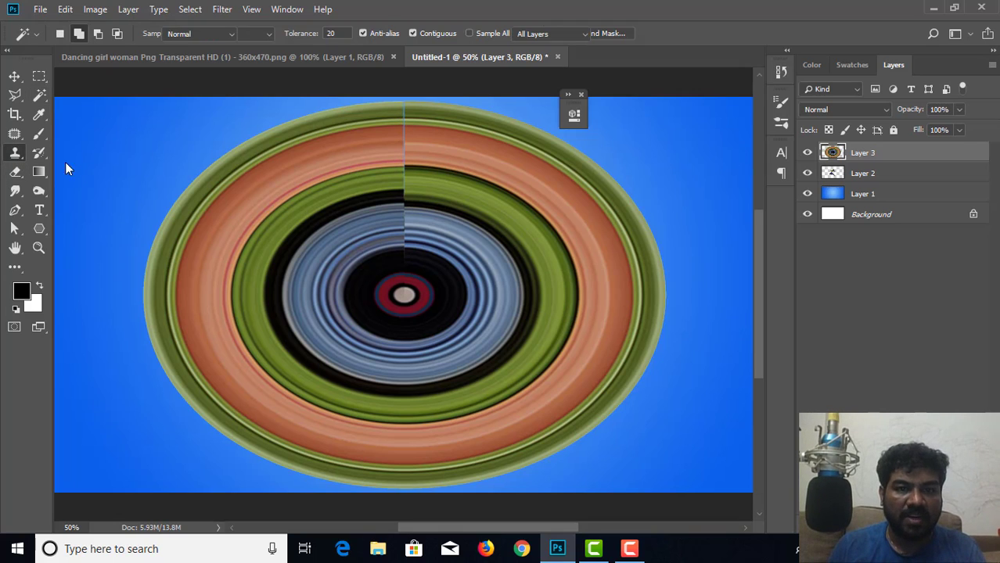
click(392, 140)
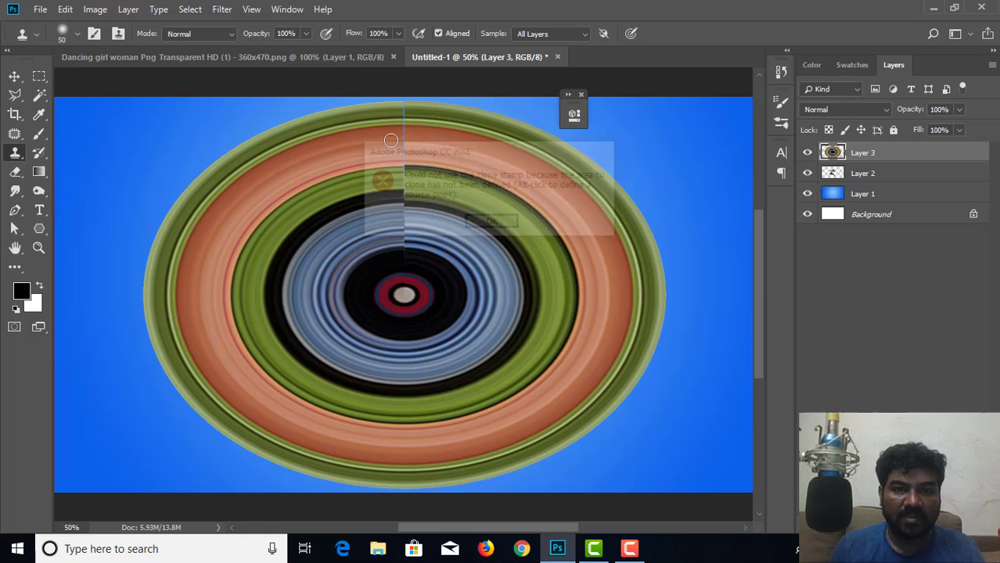
click(498, 223)
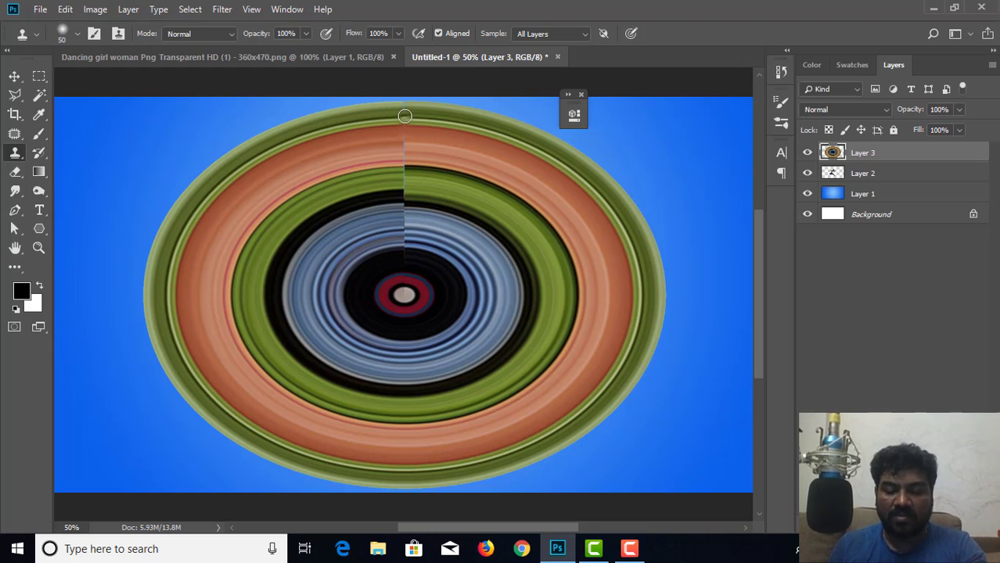
key(ctrl+plus)
drag(380, 166, 382, 234)
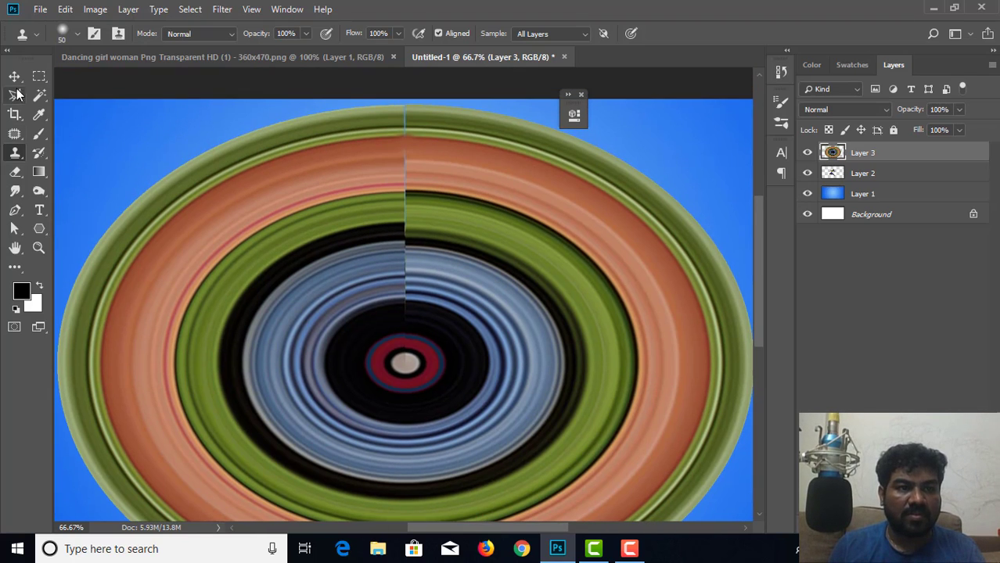
Copy a narrow vertical strip of the rings just beside the seam, from the outer edge to the black centre, to a new layer
click(37, 76)
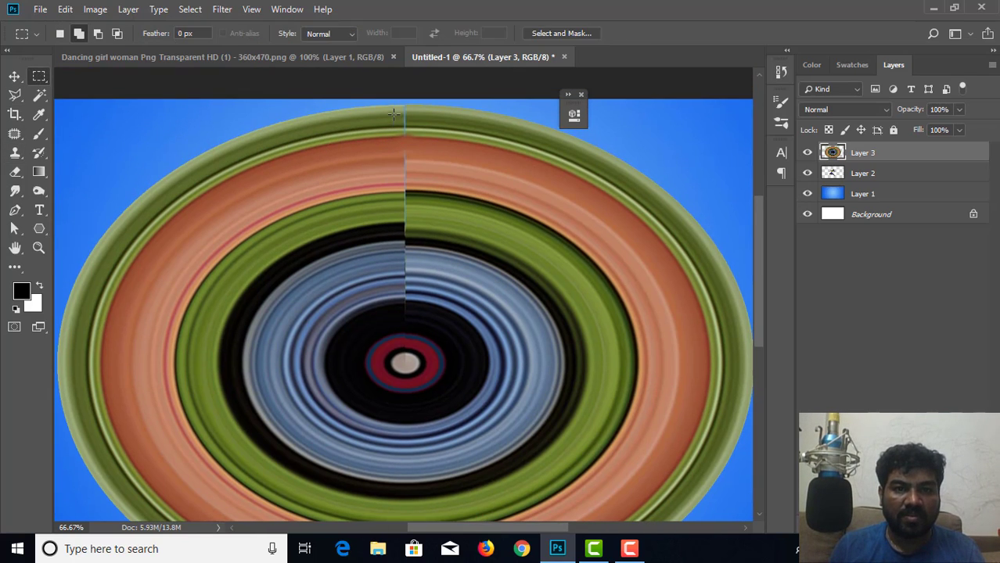
drag(393, 107, 400, 324)
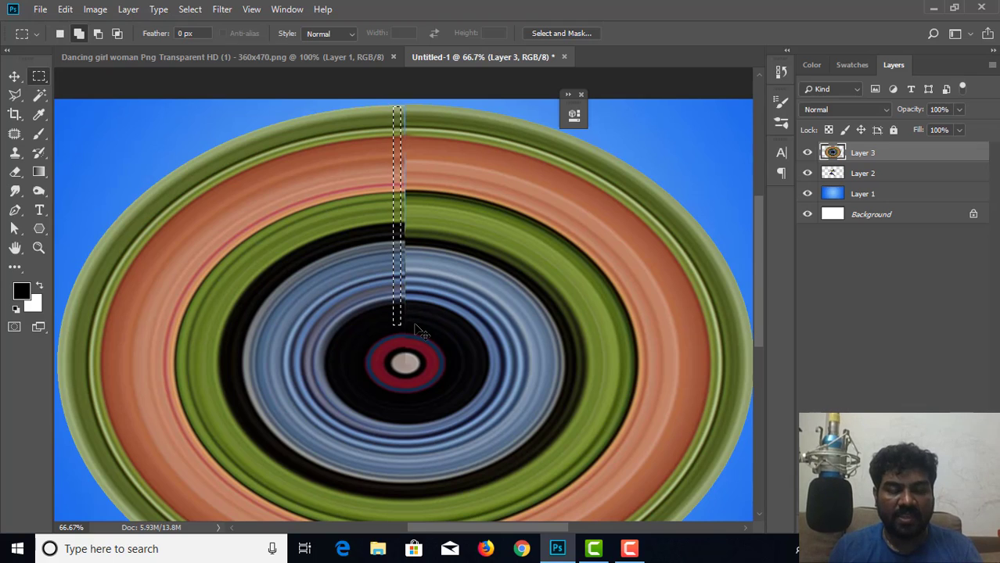
key(ctrl+j)
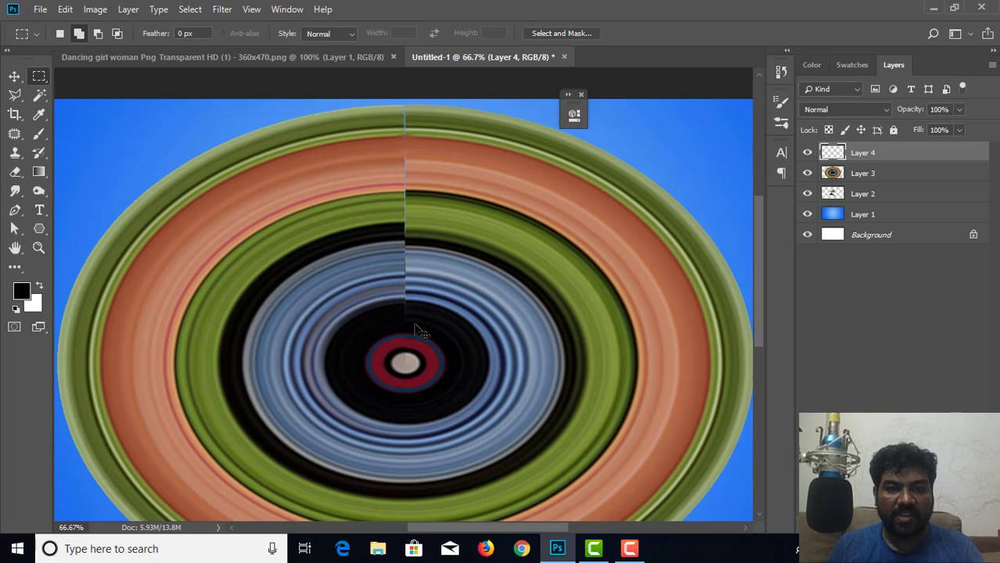
Shift the copied strip over the seam in small increments to X 961 px, Y 236 px
key(ctrl+t)
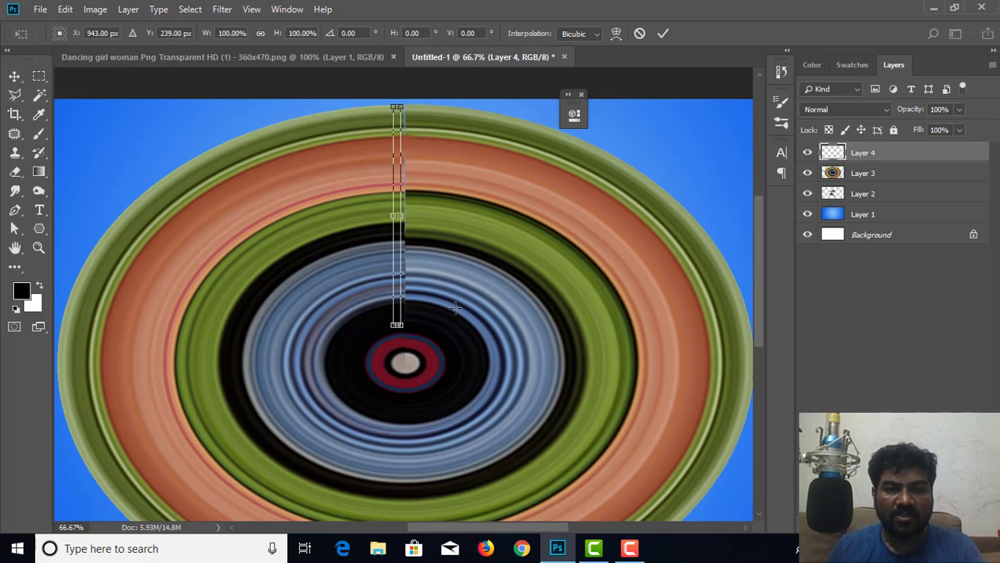
key(Right)
key(Right)
key(Right)
key(Right)
key(Right)
key(Right)
key(Right)
key(Right)
key(Right)
key(Right)
key(Right)
key(Right)
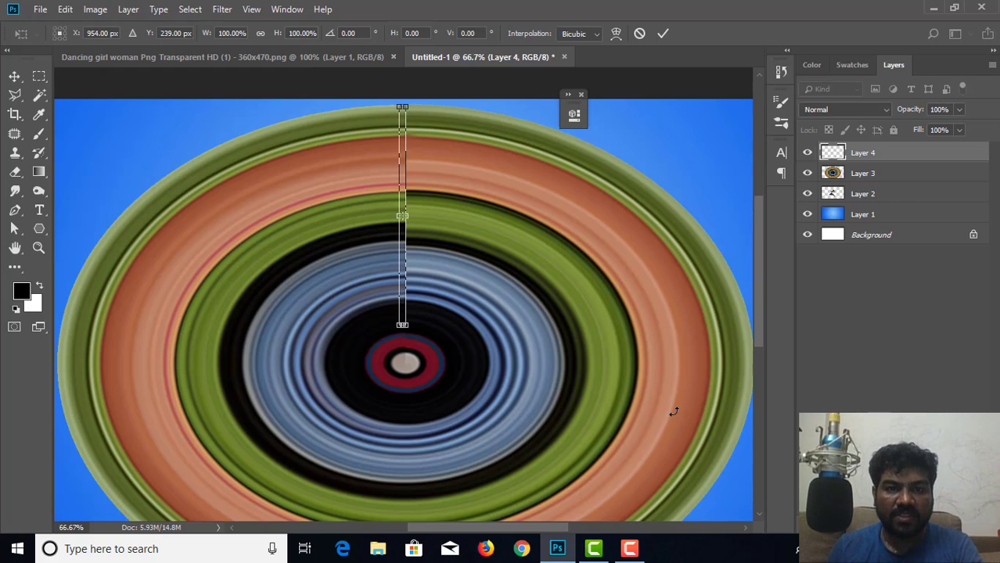
key(Right)
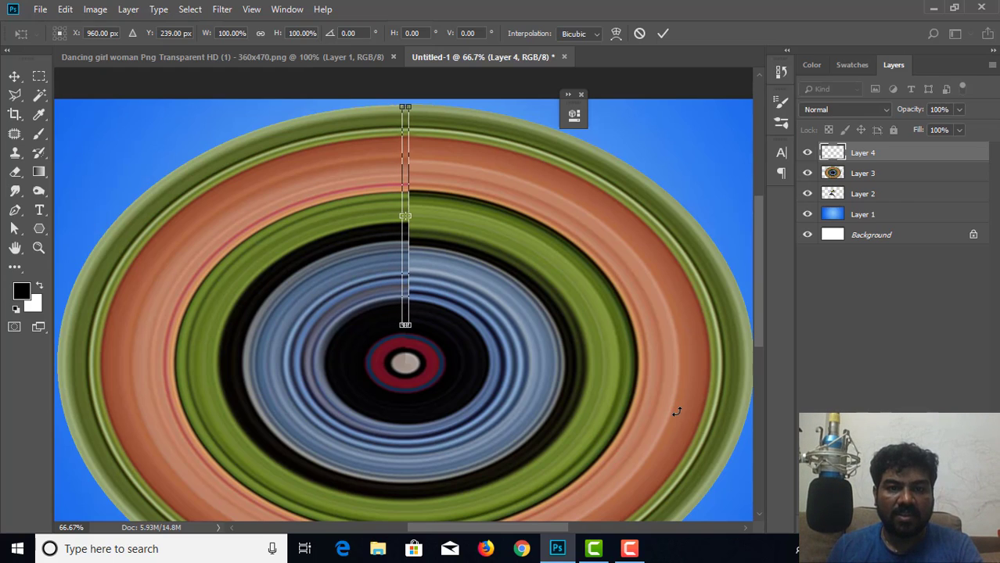
key(Right)
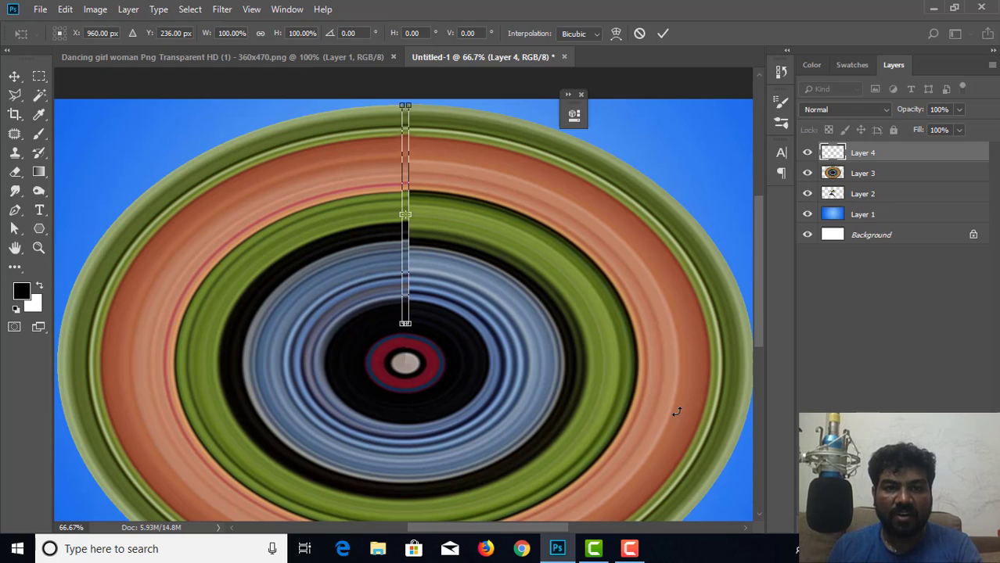
key(Up)
key(Up)
key(Right)
key(Right)
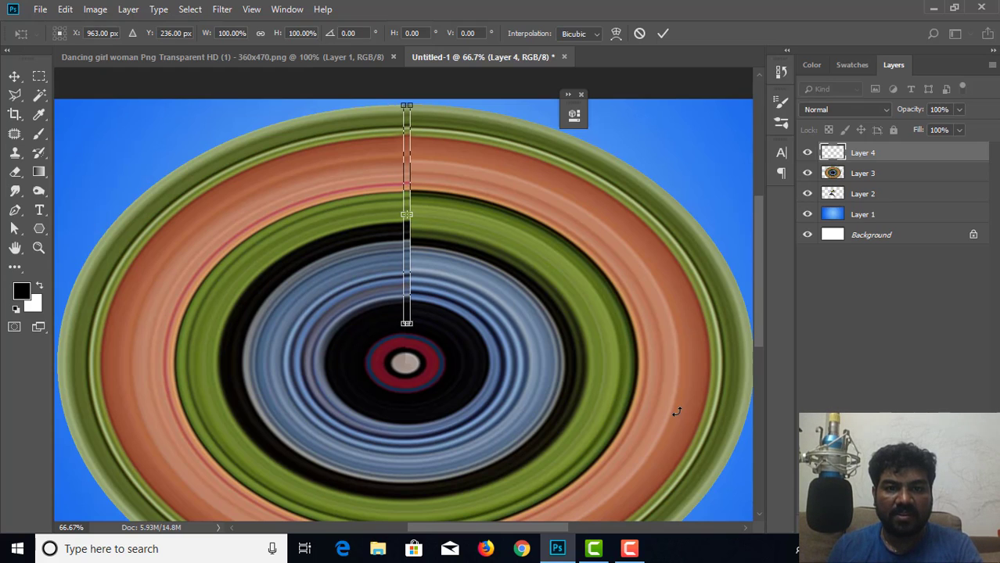
key(Left)
key(Left)
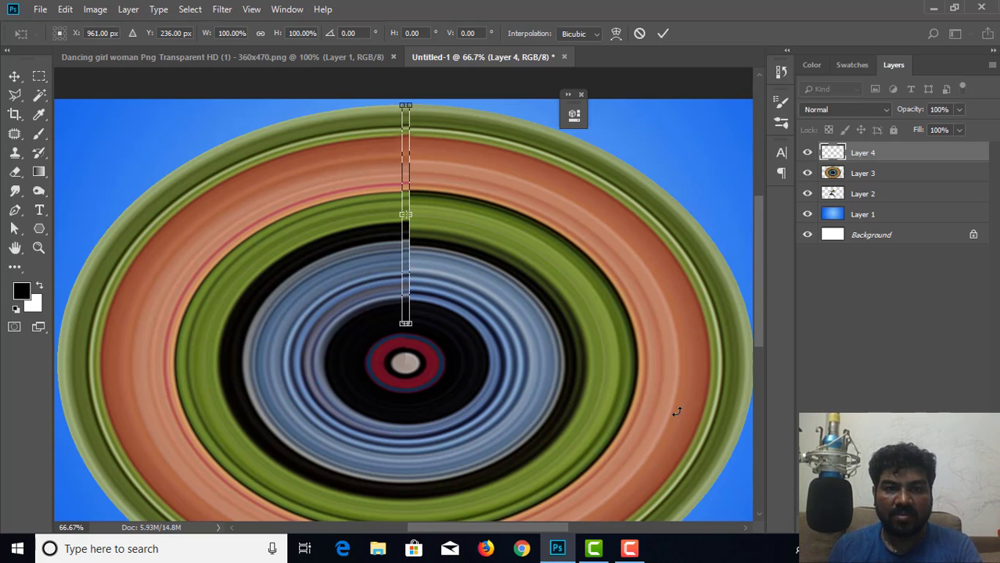
key(Return)
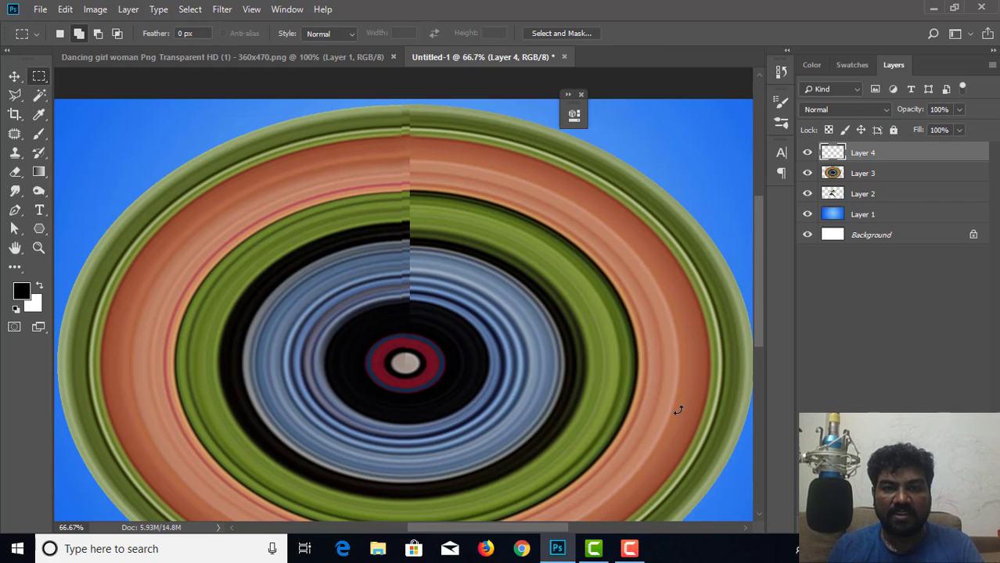
Merge the Layer 4 strip with the Layer 3 rings into a single layer
ctrl+click(907, 175)
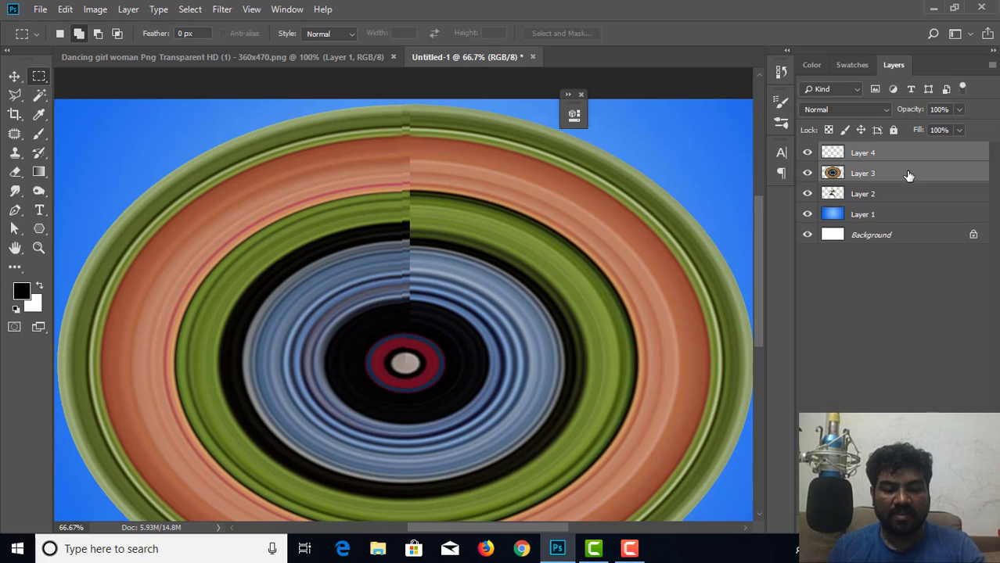
key(ctrl+e)
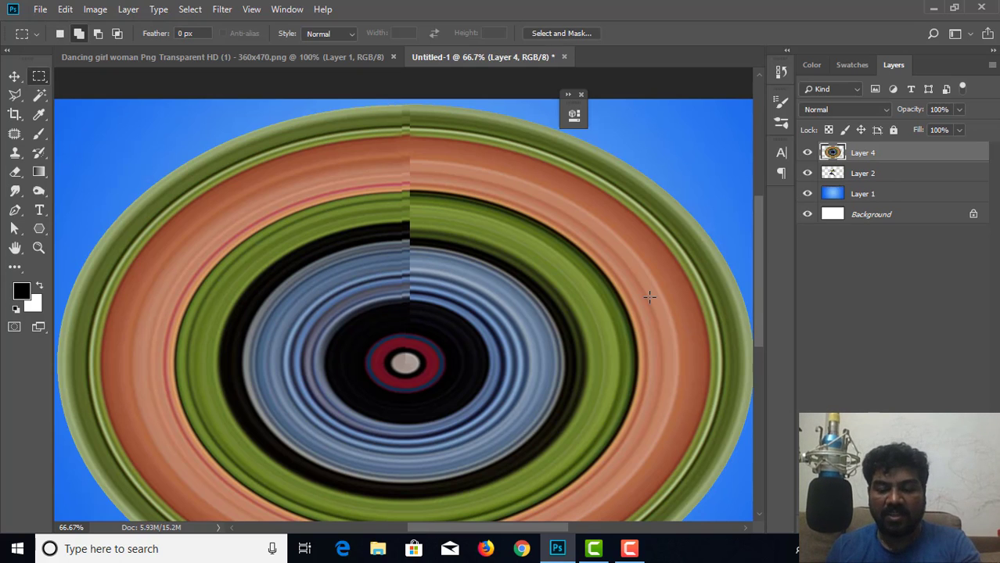
key(ctrl+minus)
key(ctrl+minus)
key(ctrl+minus)
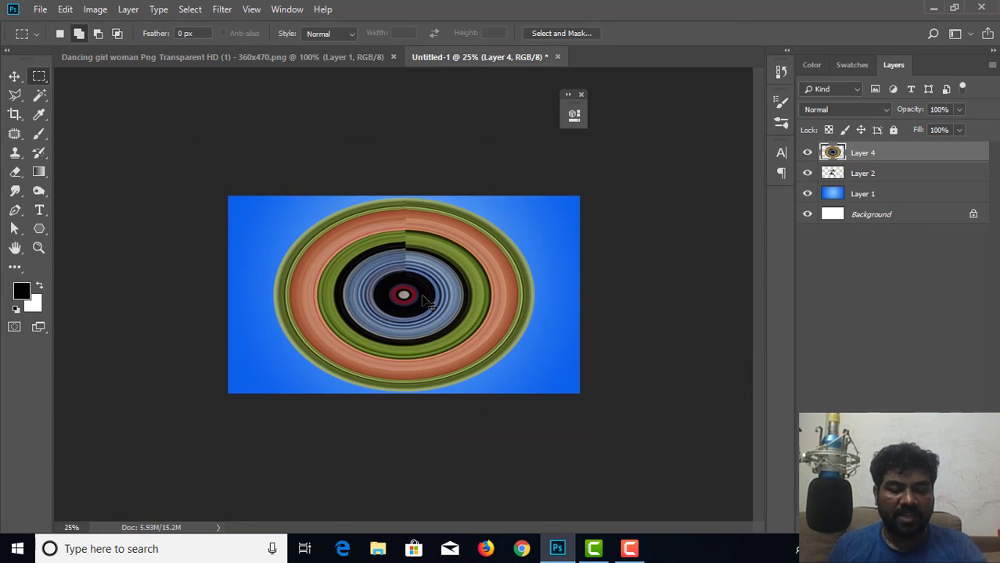
Scale the rings on Layer 4 to 63.45% width and 76.53% height, and centre them at X 960 px, Y 540 px
key(ctrl+t)
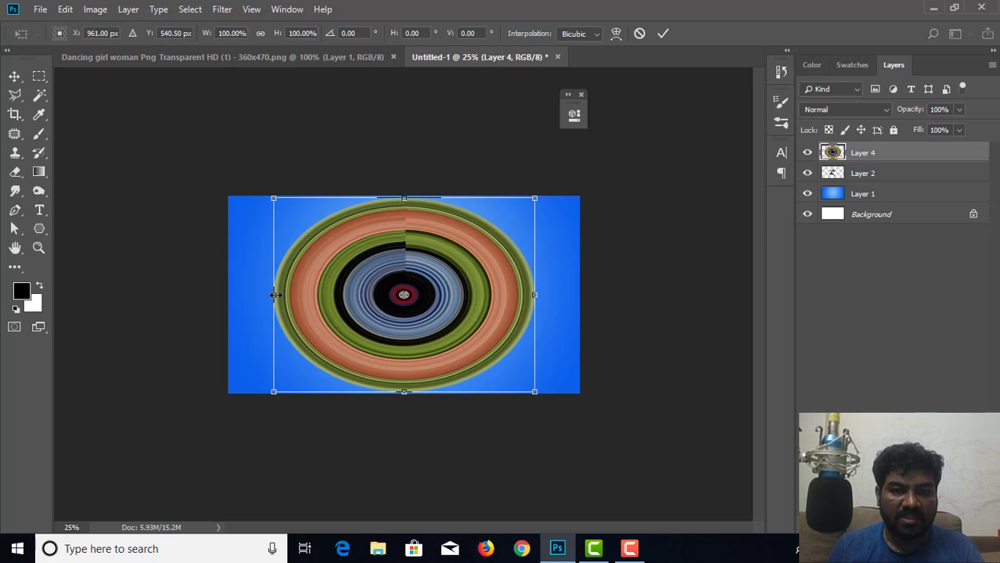
drag(276, 295, 318, 295)
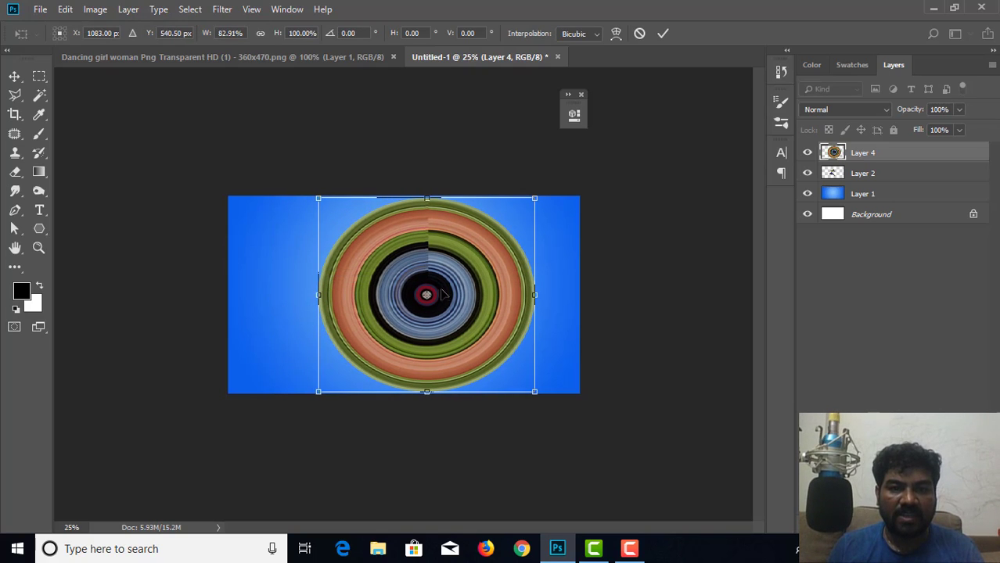
drag(447, 294, 441, 292)
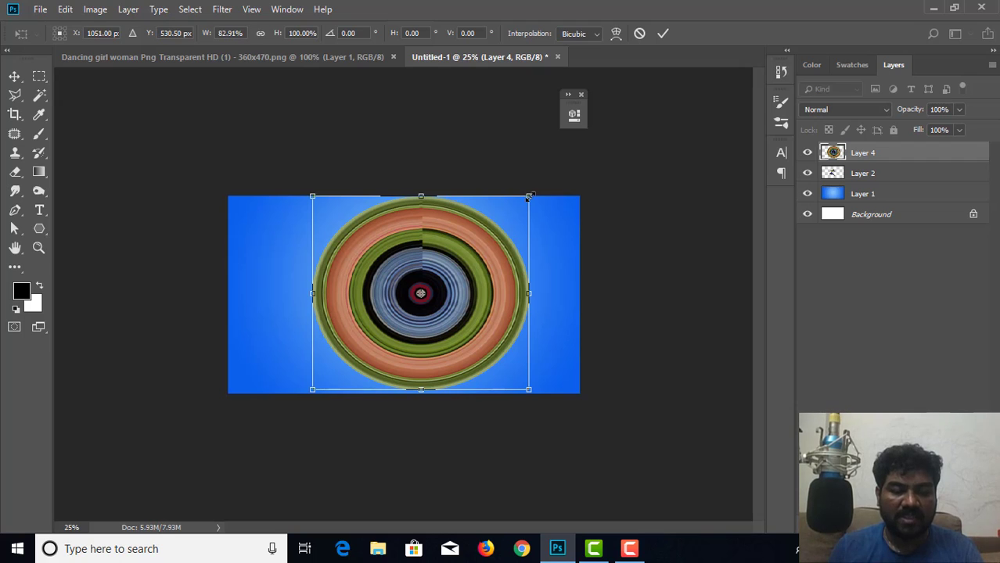
drag(524, 201, 503, 220)
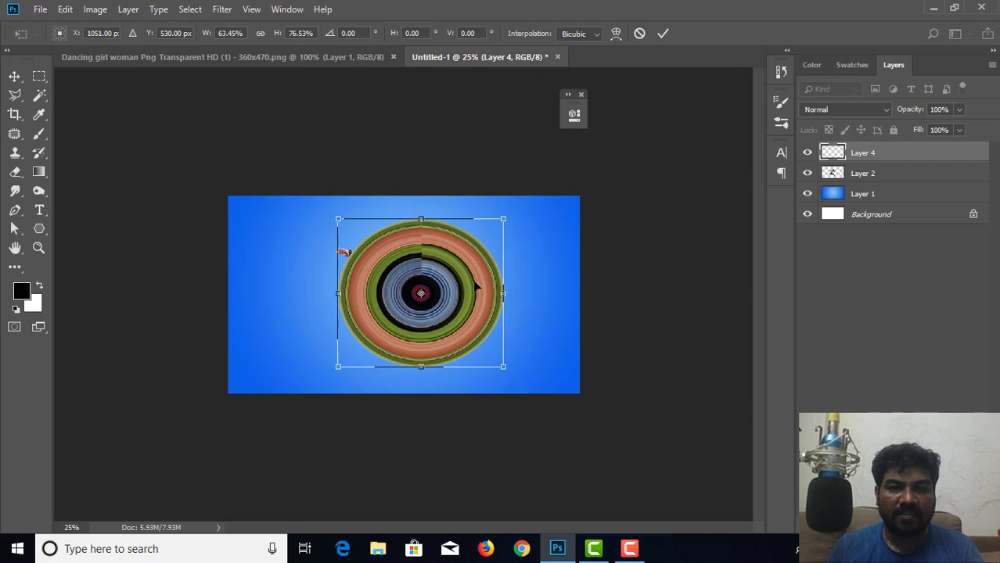
drag(476, 284, 453, 292)
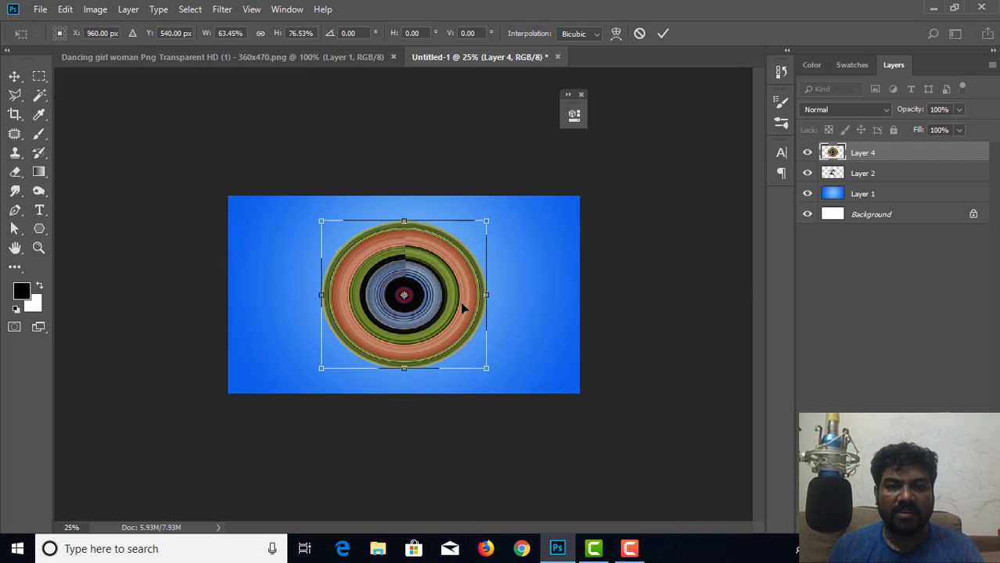
key(m)
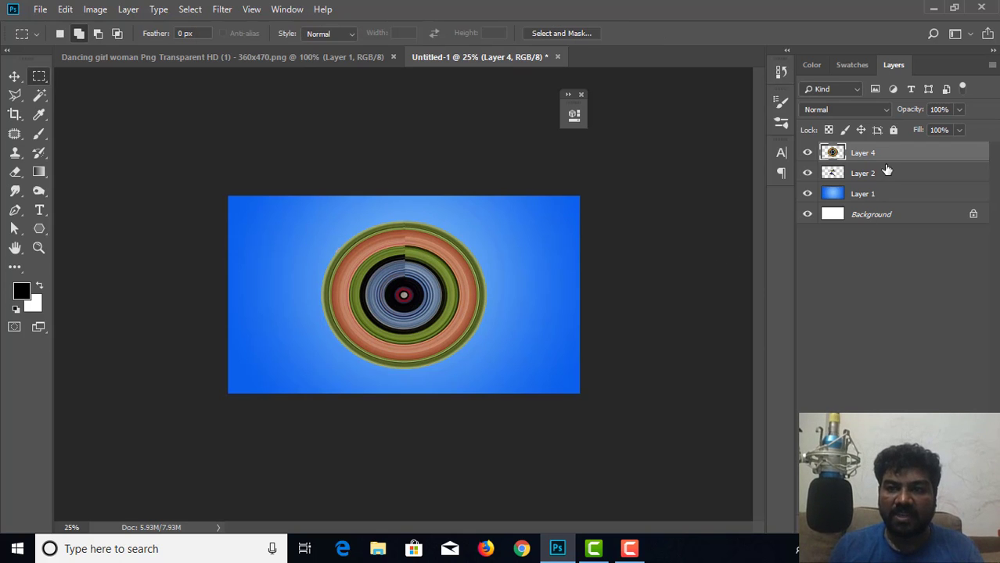
Place Layer 4 with the rings beneath the woman on Layer 2 and shift the rings slightly upward behind her
mouse_move(885, 159)
mouse_down()
mouse_move(885, 193)
mouse_move(868, 162)
mouse_up()
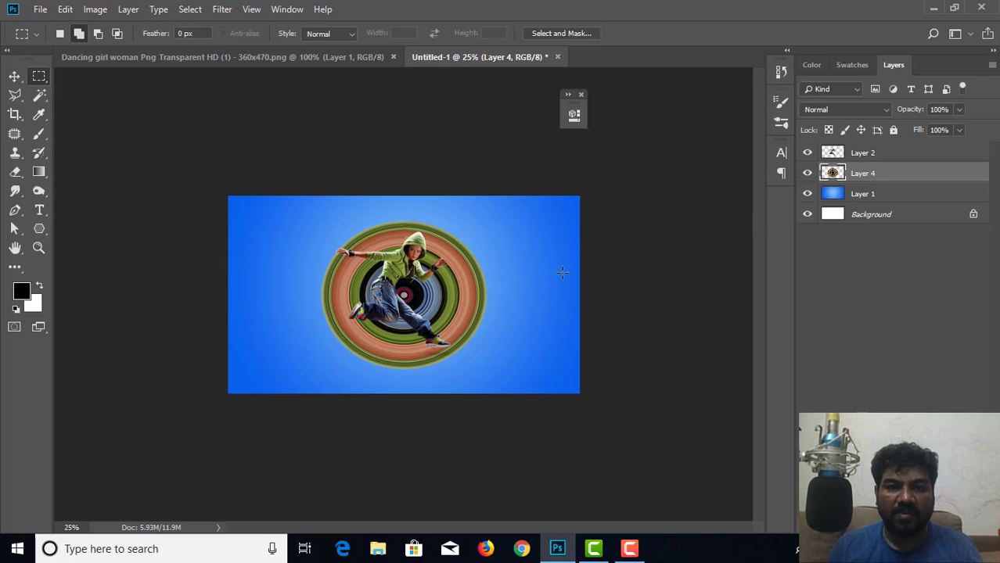
key(ctrl+plus)
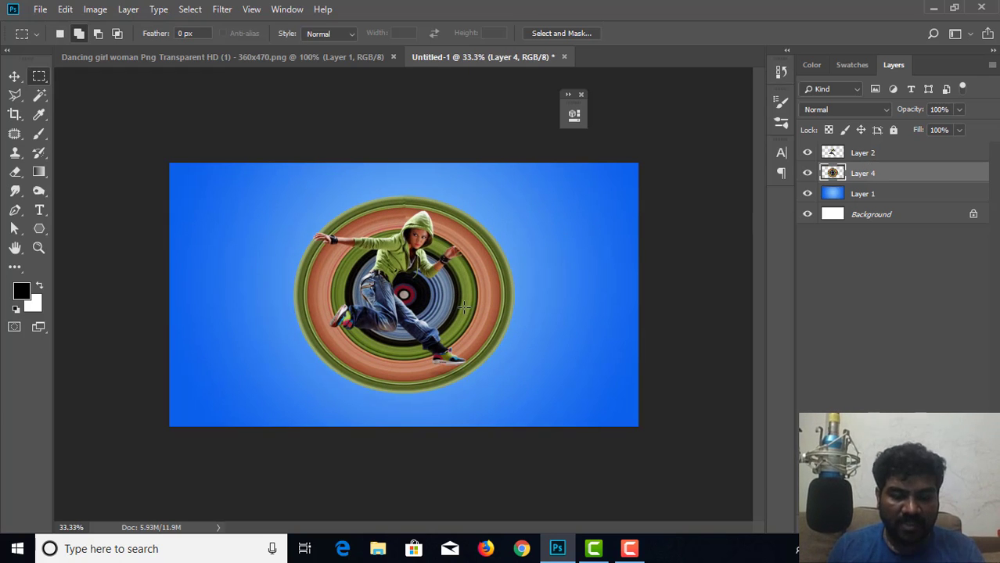
key(ctrl+plus)
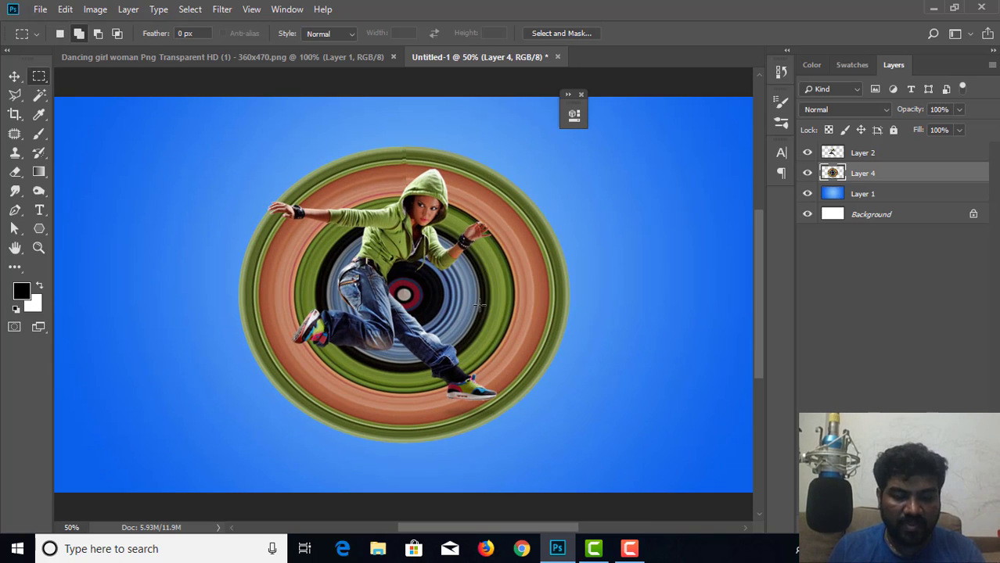
key(v)
drag(494, 310, 501, 277)
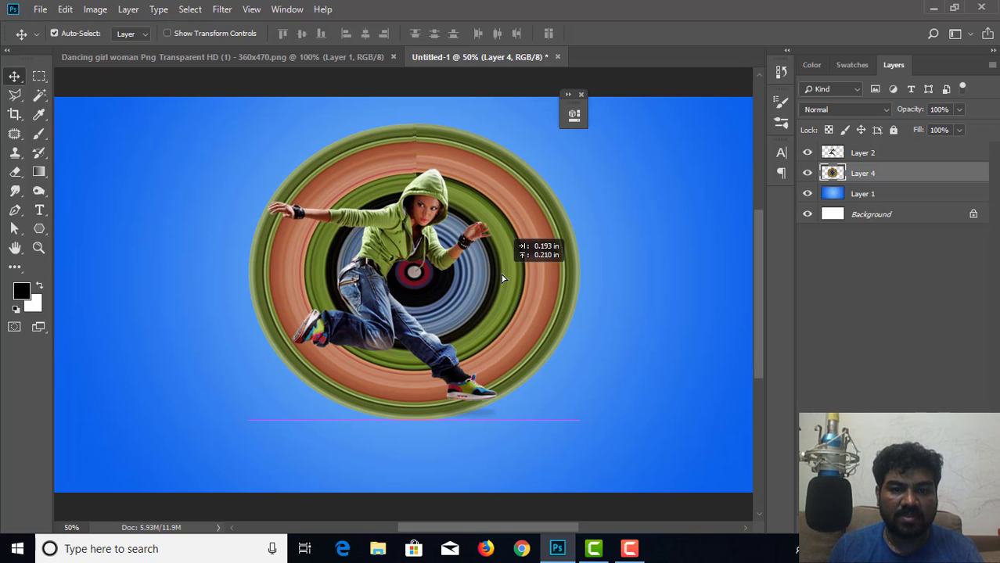
mouse_move(502, 280)
mouse_down()
mouse_move(511, 298)
mouse_move(511, 284)
mouse_move(486, 290)
mouse_up()
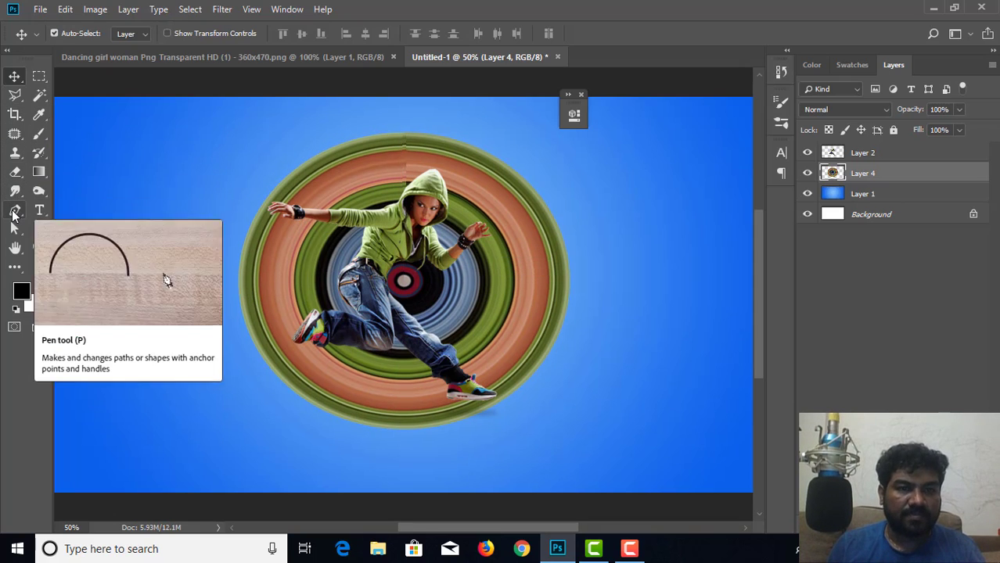
Draw a closed Pen path along the woman's outstretched arm, chin and other forearm, enclosing the upper section of the rings
click(13, 213)
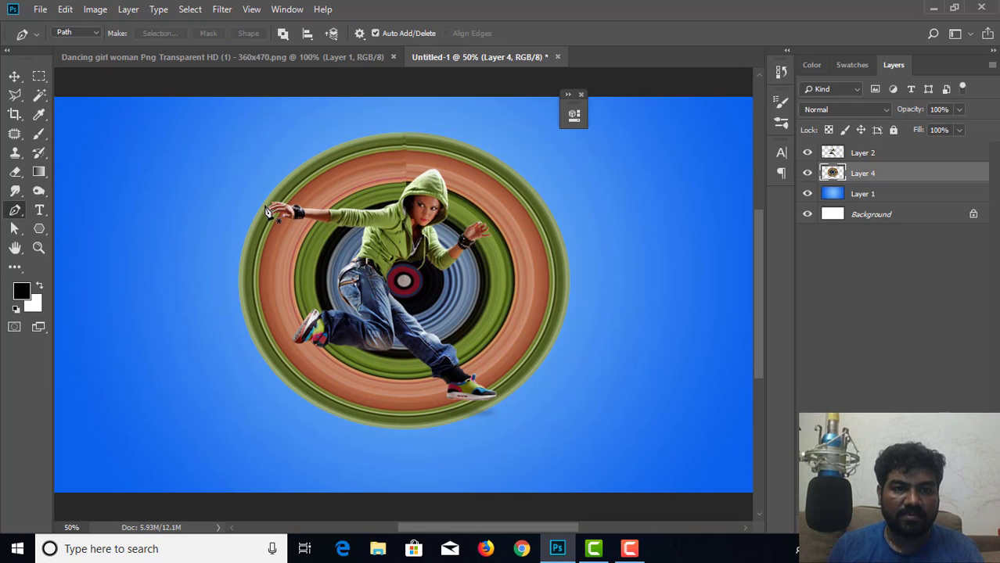
click(265, 205)
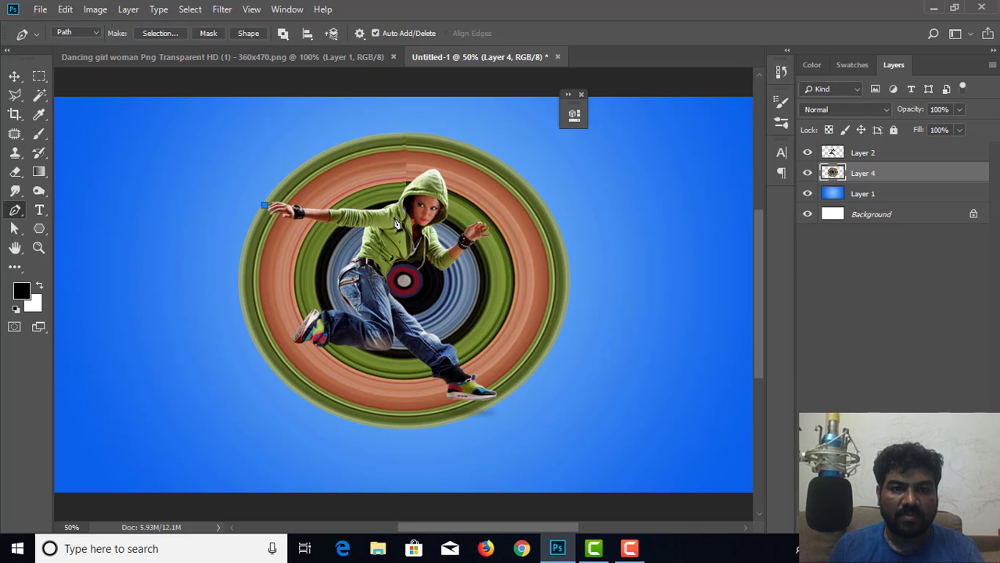
key(ctrl+z)
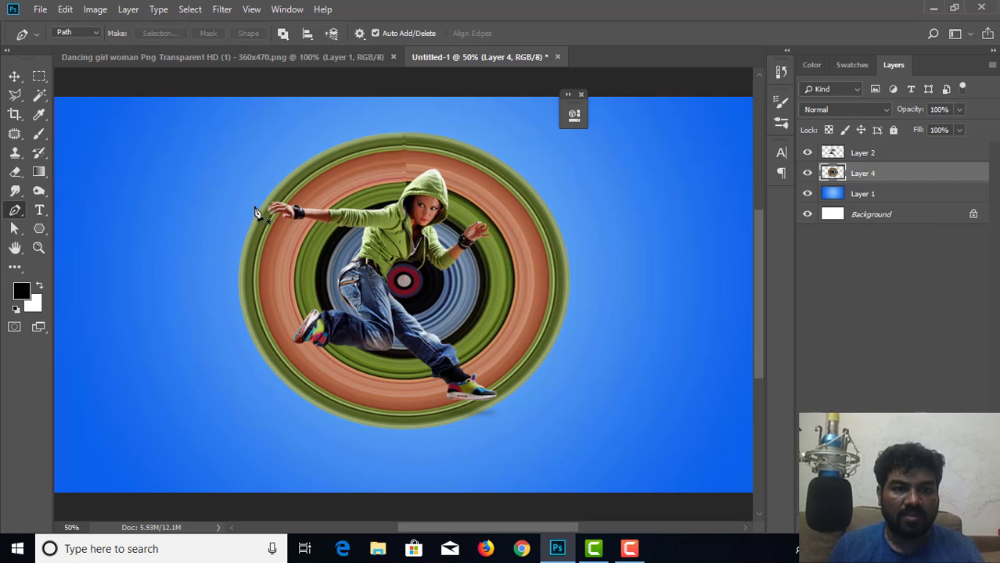
click(254, 205)
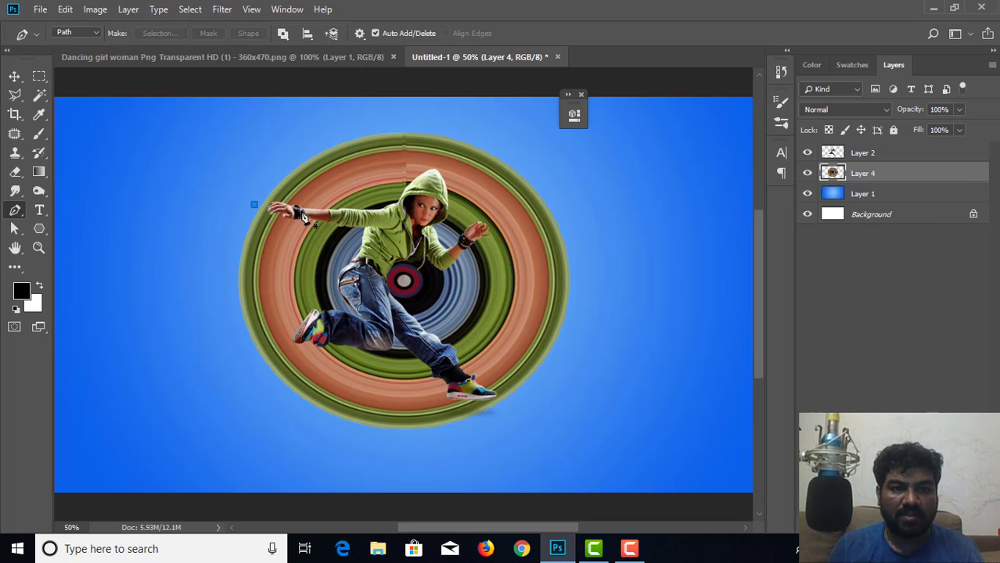
click(397, 215)
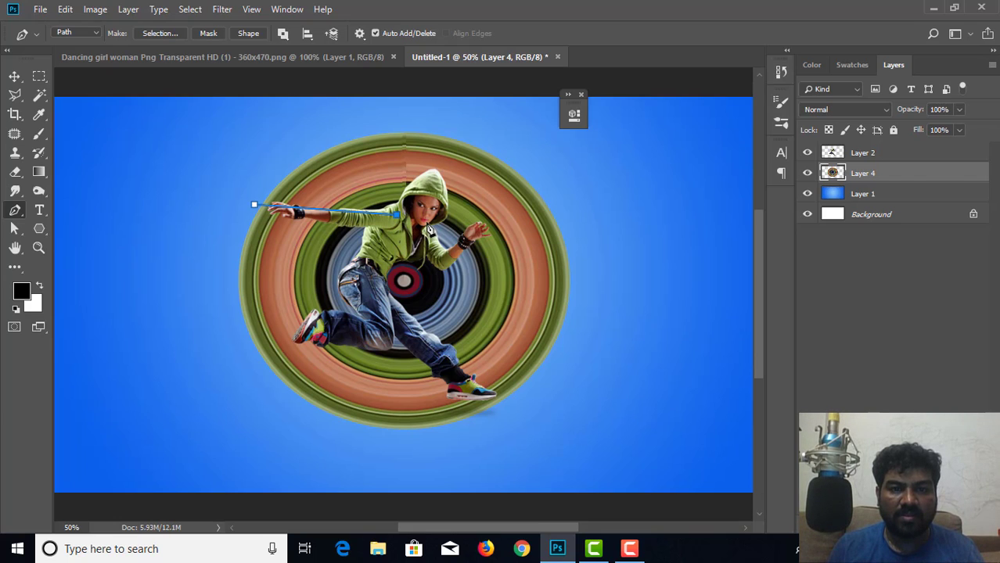
click(426, 218)
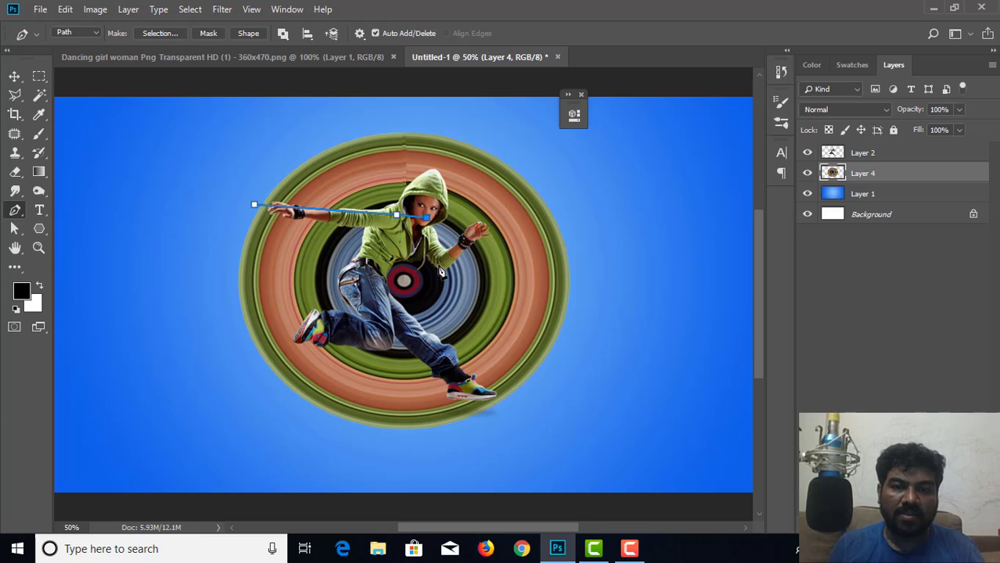
click(441, 266)
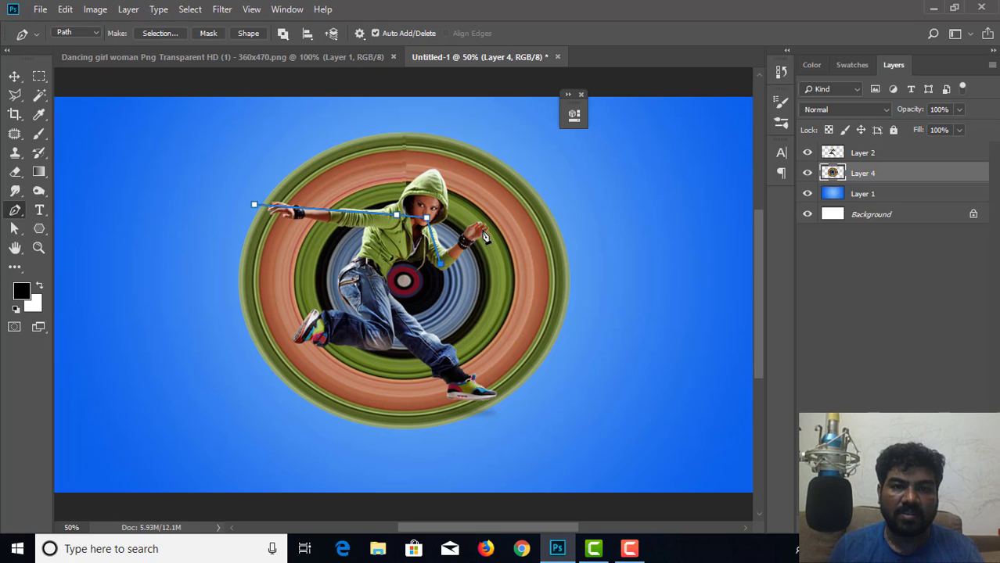
key(ctrl+z)
drag(443, 261, 564, 169)
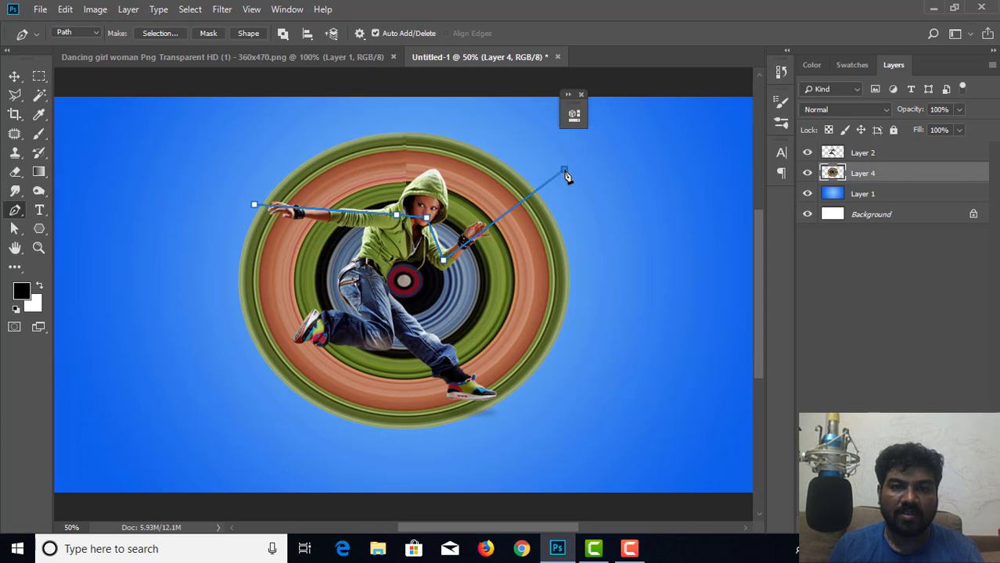
click(434, 115)
click(280, 133)
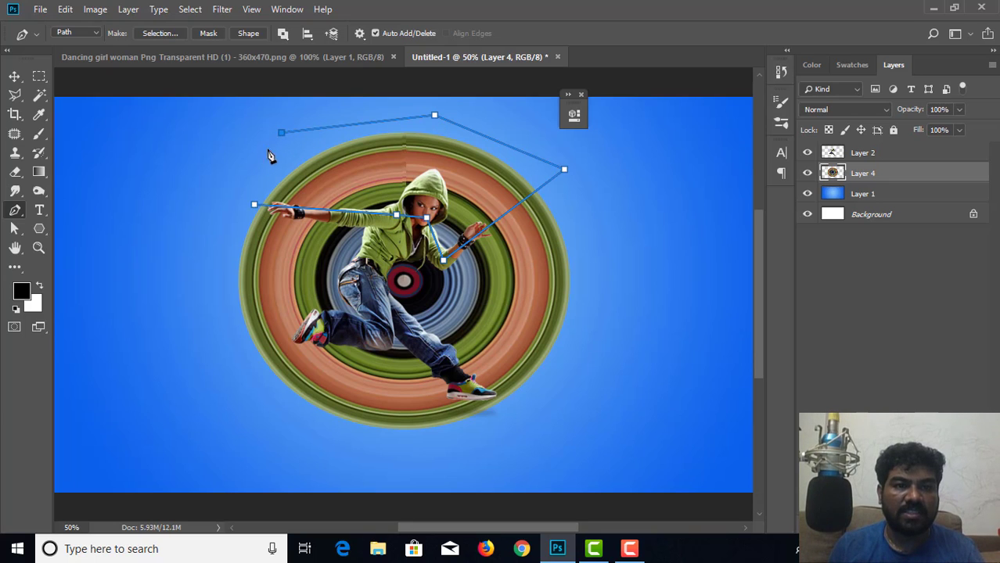
click(254, 205)
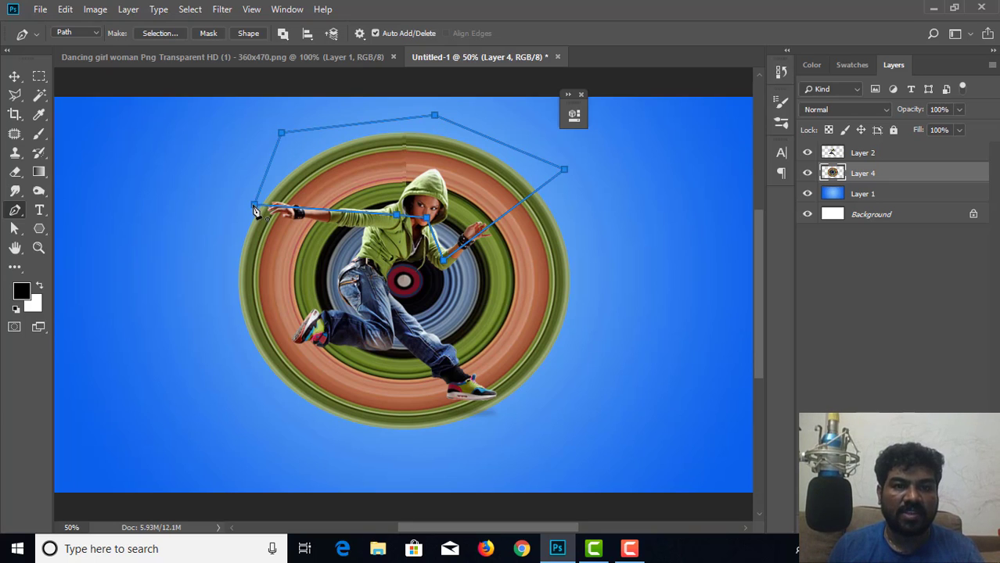
Mask Layer 4 with the inverted selection made from the path to hide the rings above the woman's arms
right_click(413, 156)
click(449, 214)
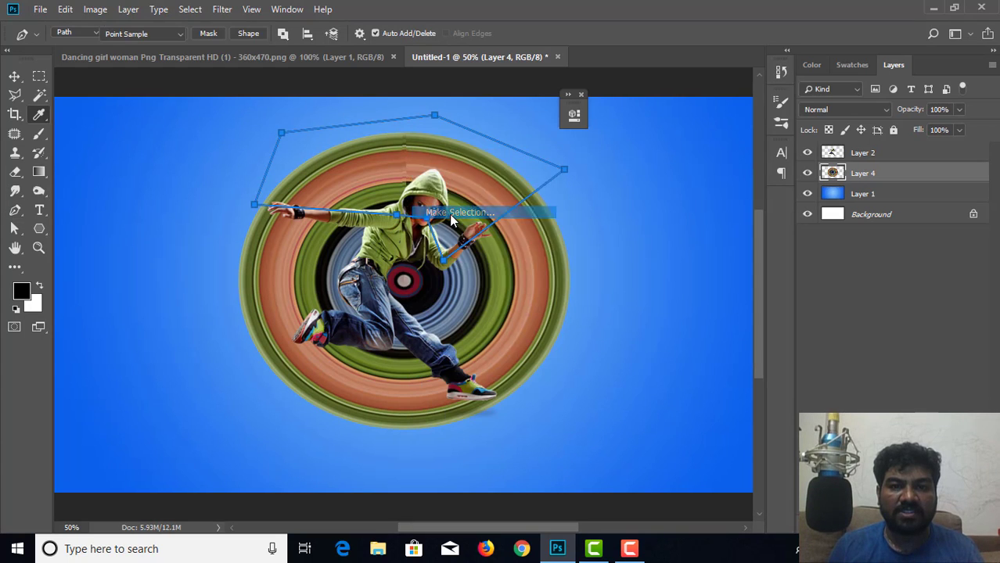
click(593, 133)
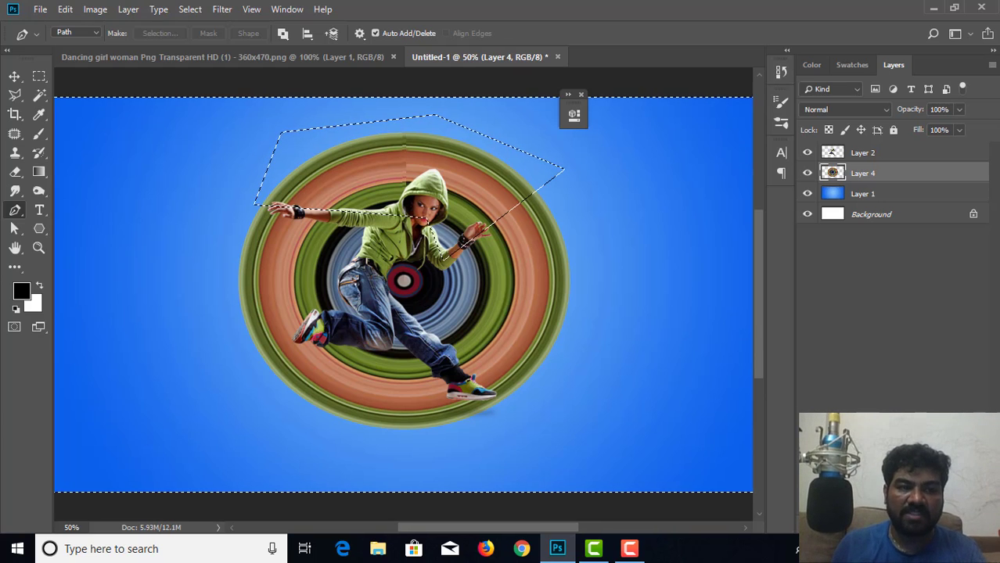
key(ctrl+shift+i)
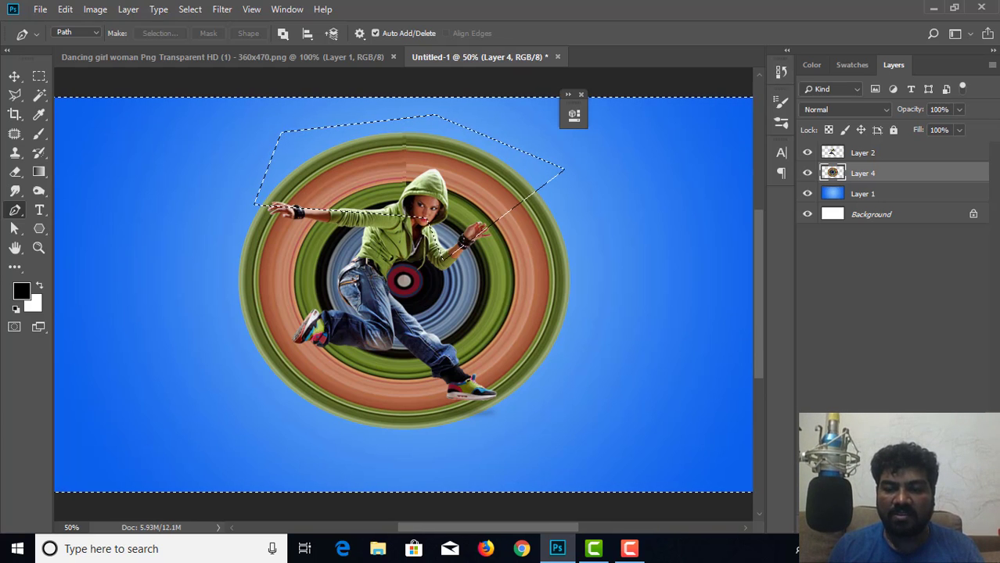
click(879, 527)
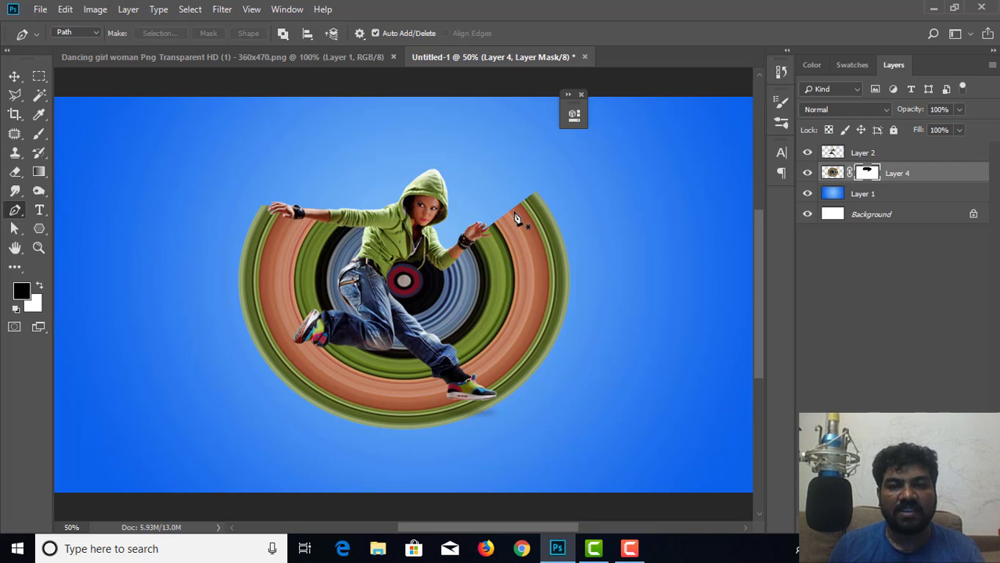
Duplicate the woman's Layer 2 as Layer 2 copy and hide the original layer
click(14, 83)
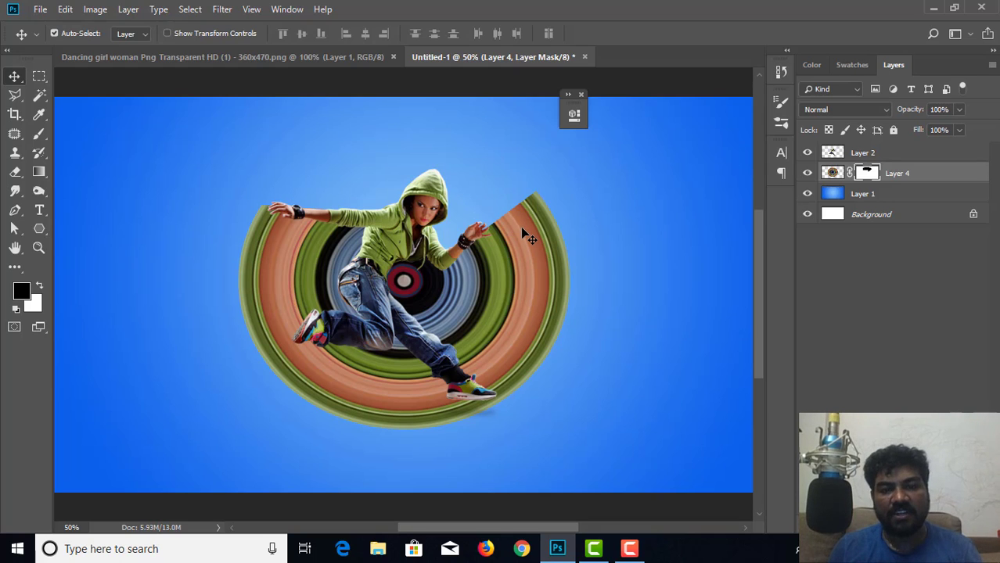
key(ctrl+minus)
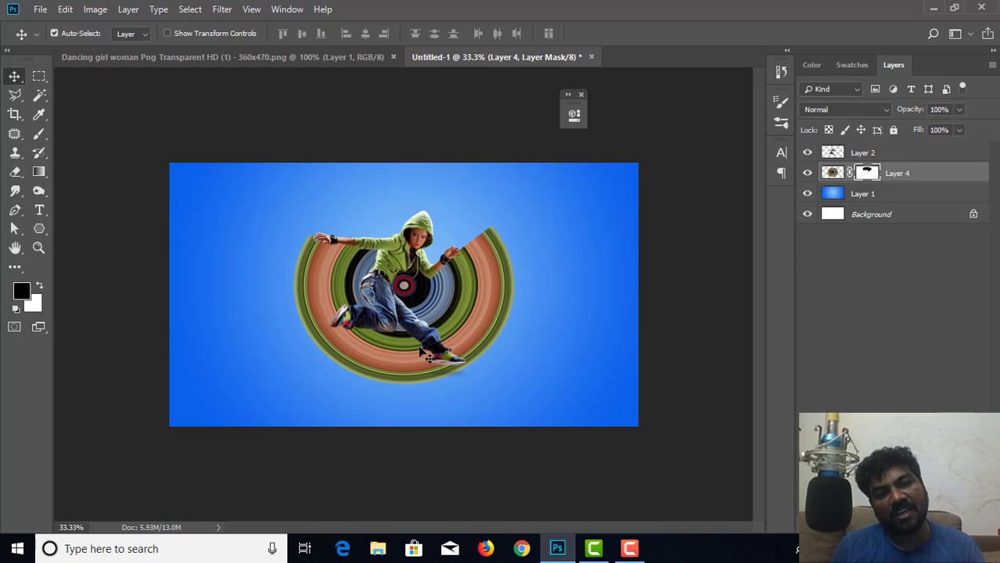
click(887, 201)
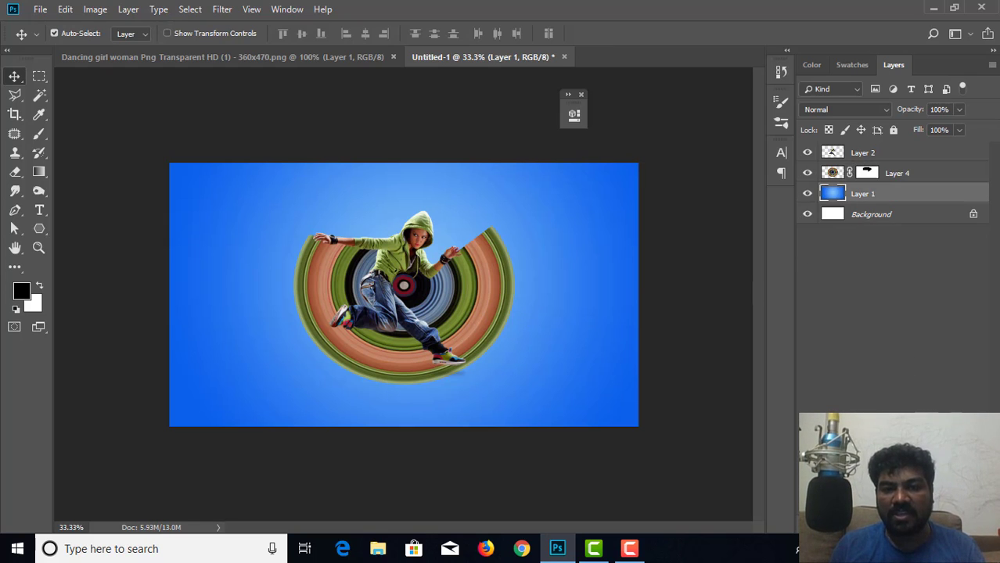
click(381, 303)
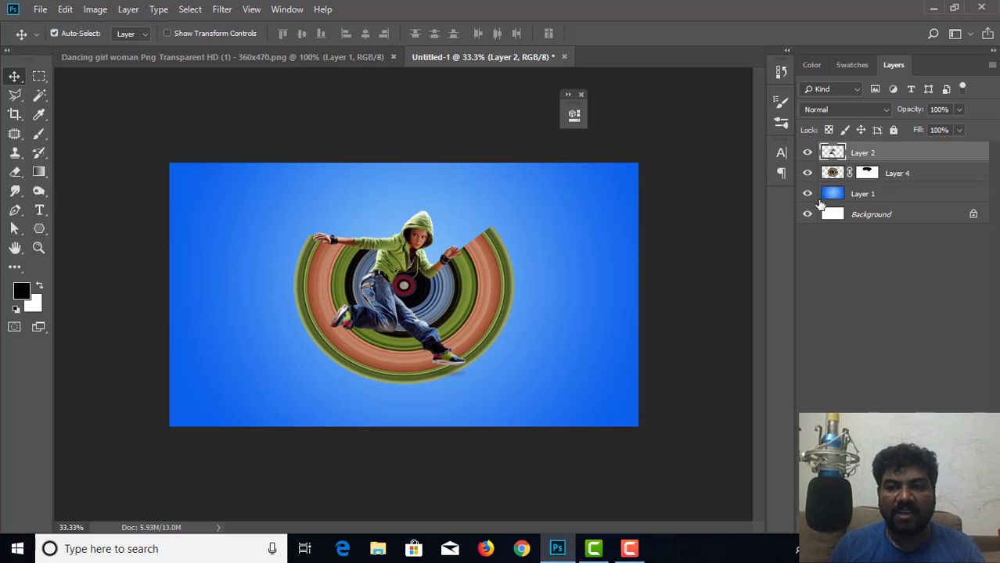
key(ctrl+j)
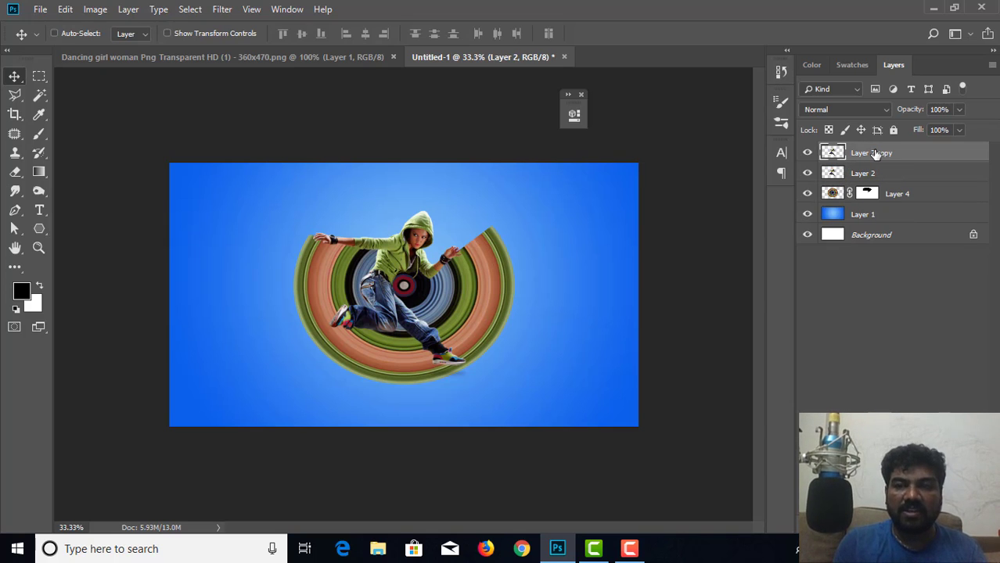
click(807, 173)
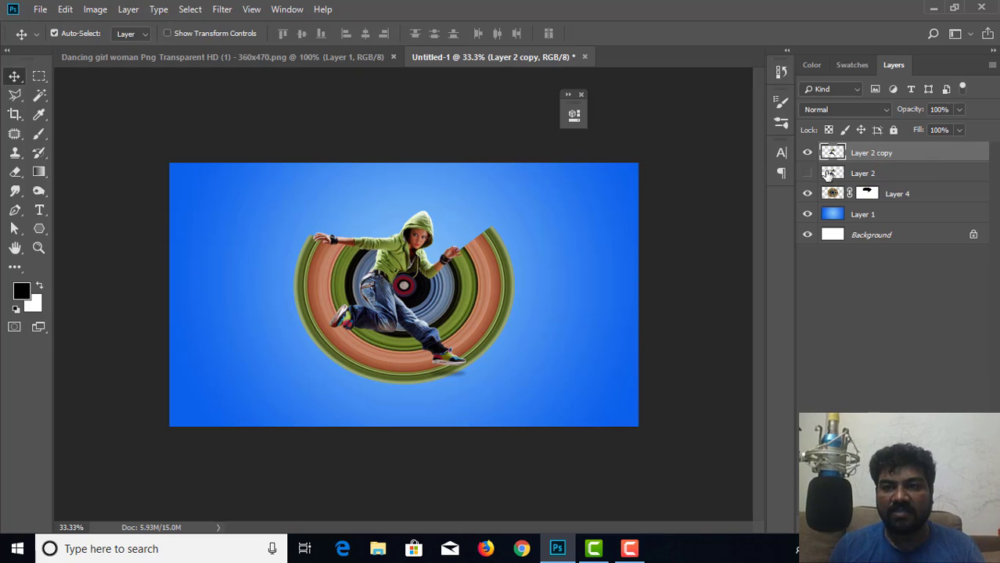
click(222, 8)
mouse_move(273, 218)
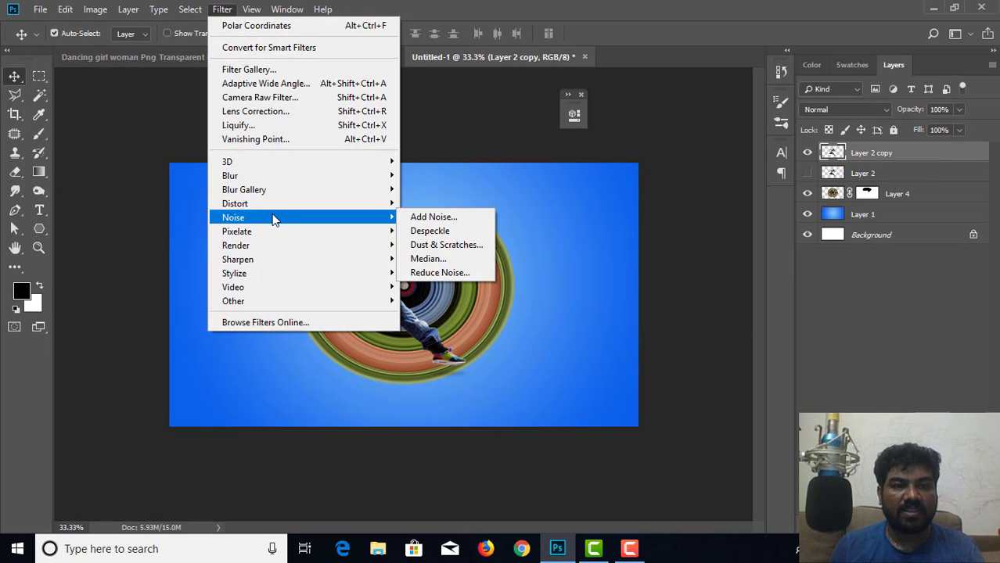
mouse_move(268, 280)
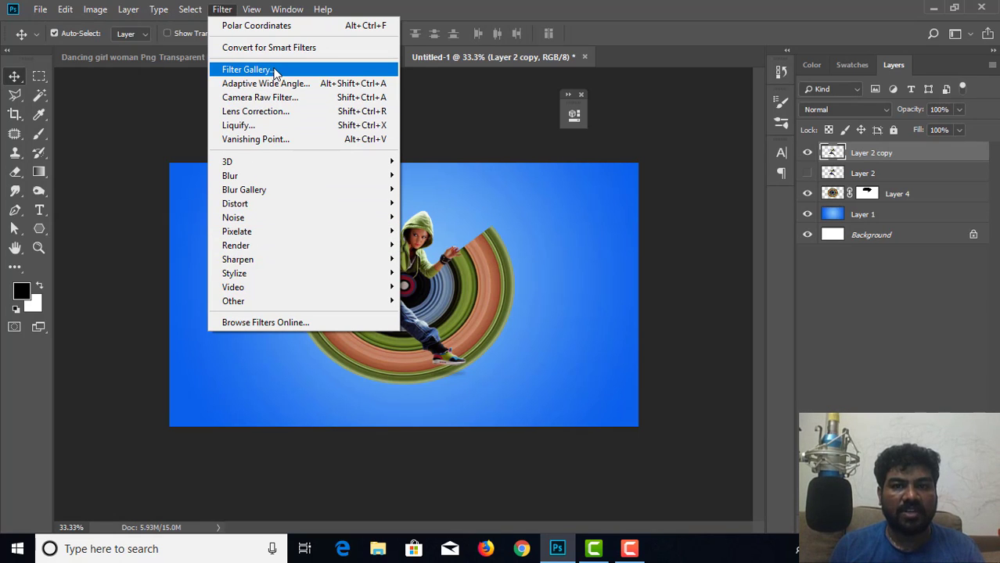
Add a drop shadow to Layer 2 copy and set the shadow colour to black
click(884, 157)
right_click(884, 148)
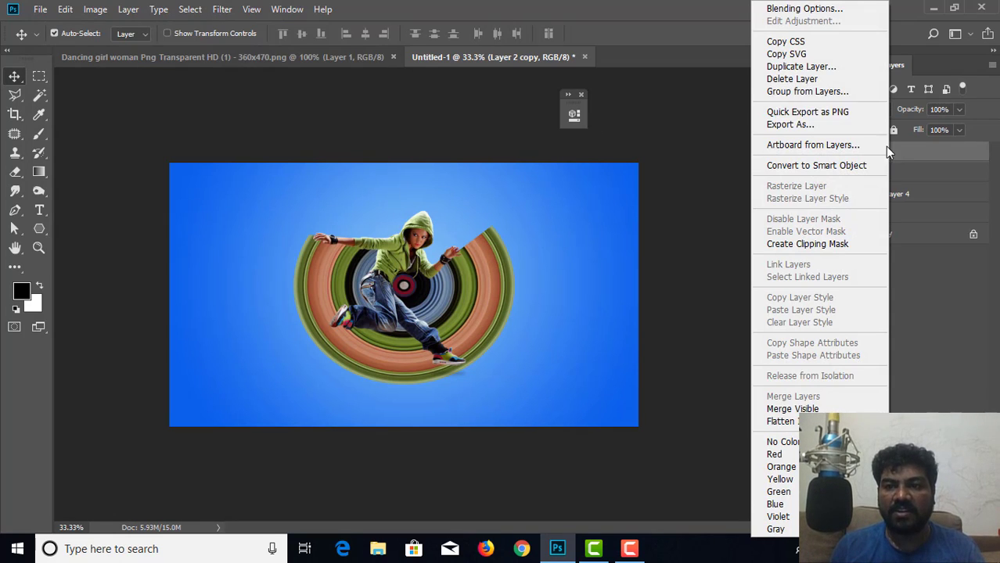
click(833, 10)
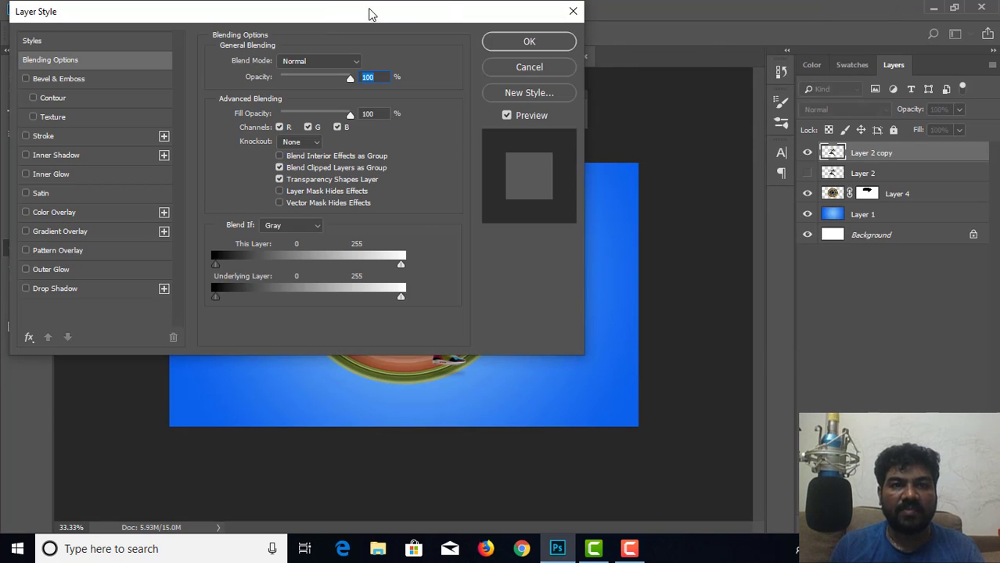
drag(371, 14, 892, 14)
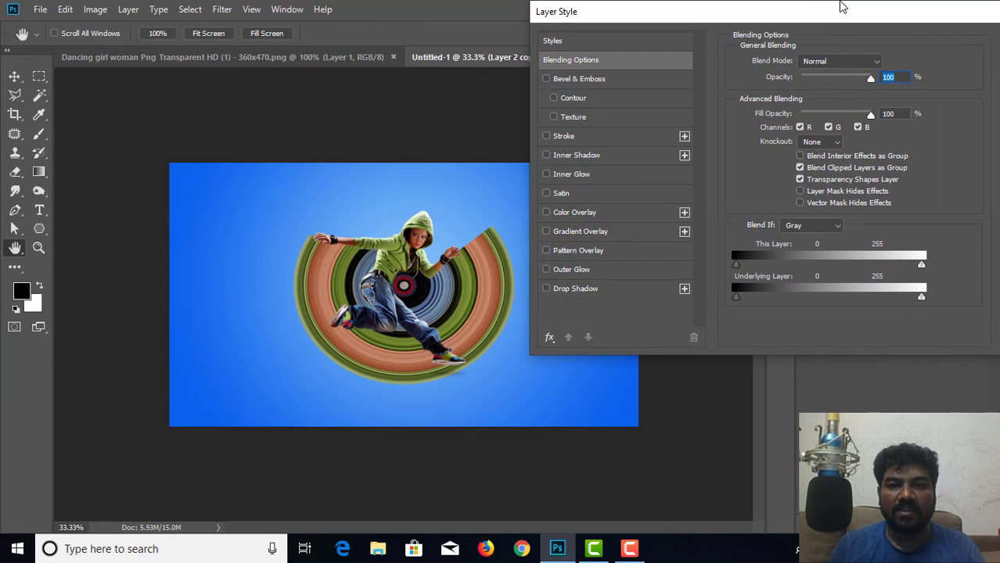
click(546, 289)
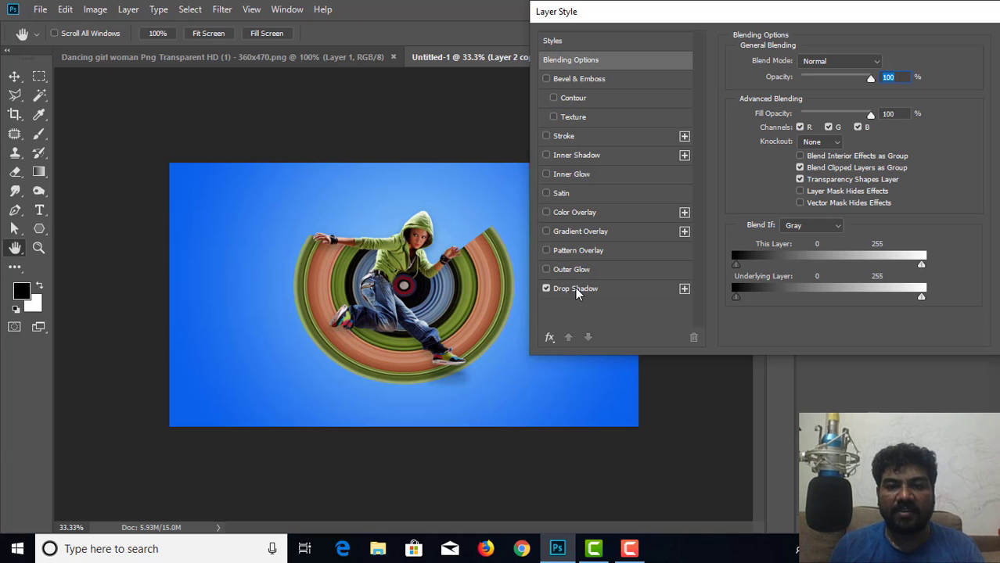
click(576, 288)
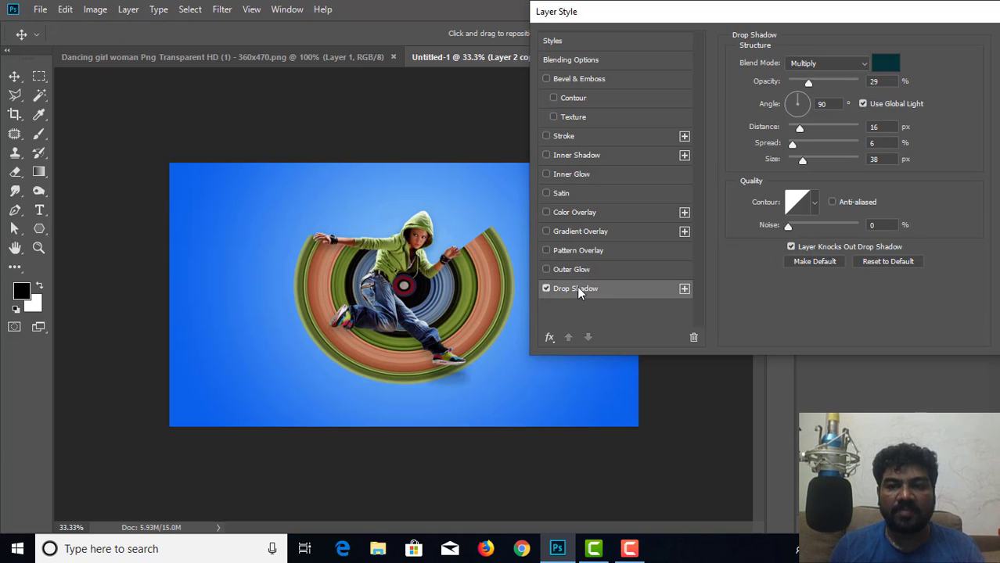
click(892, 64)
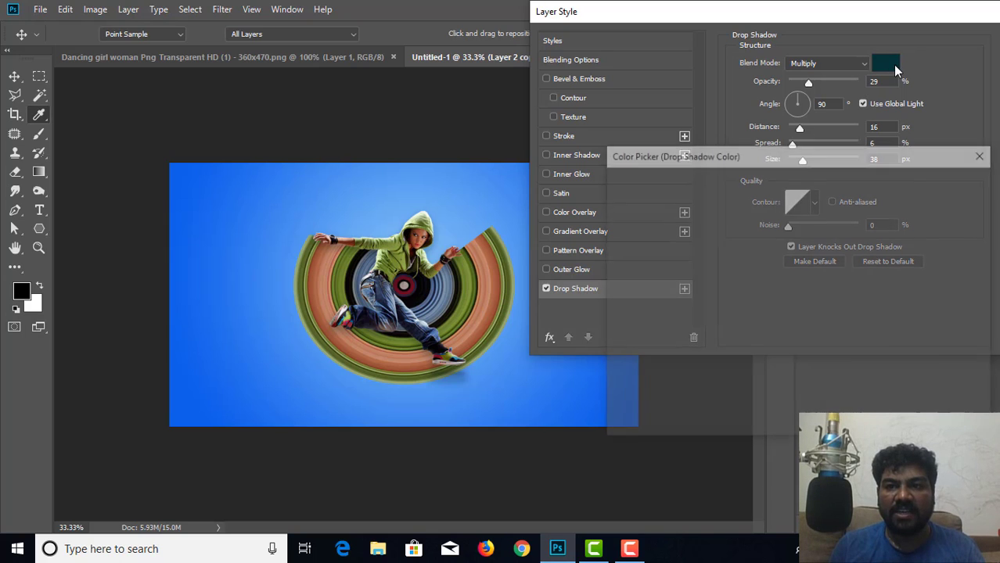
click(782, 364)
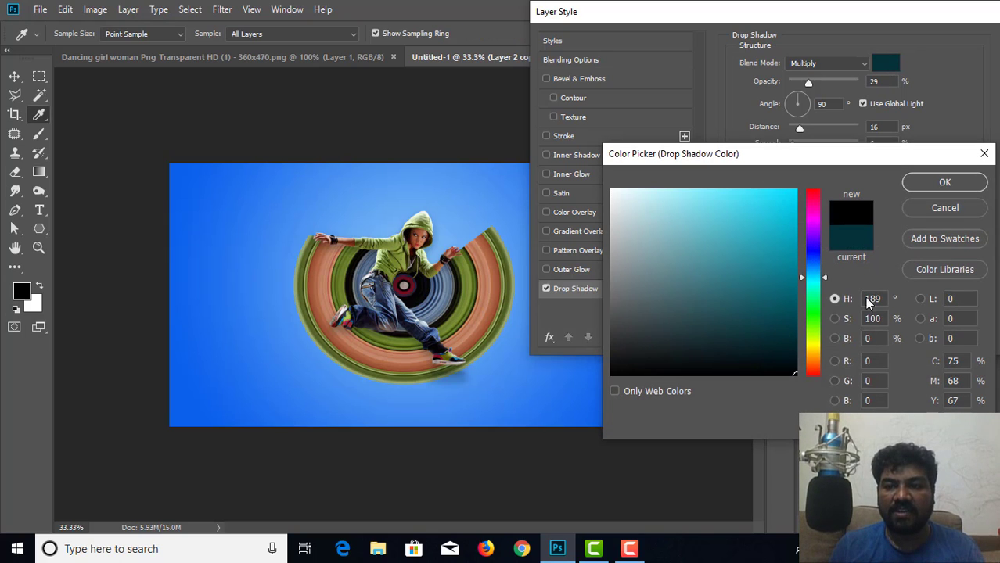
click(944, 181)
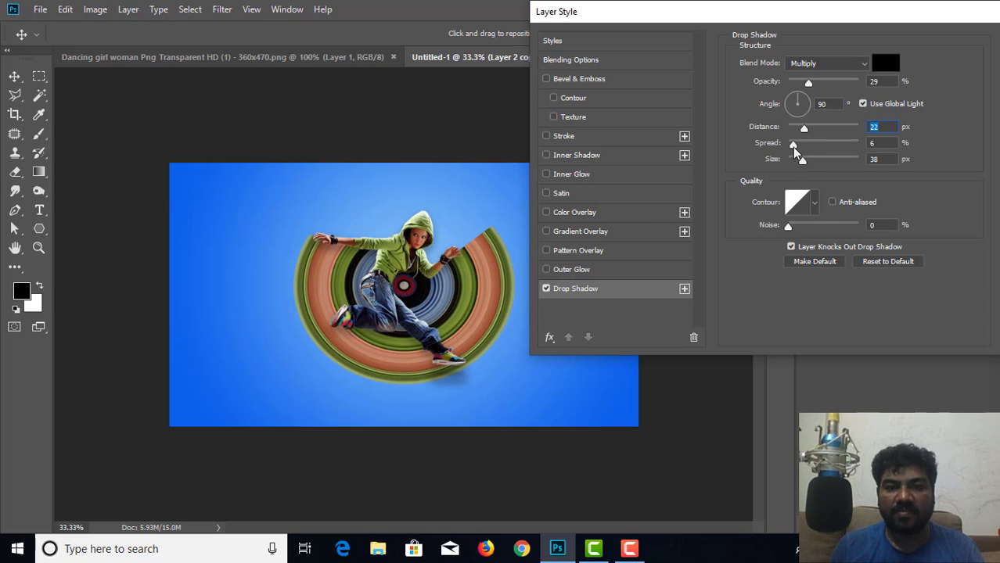
Set the drop shadow to Normal blend mode, 51% opacity, 27 px distance, 0% spread and 68 px size
drag(792, 146, 809, 129)
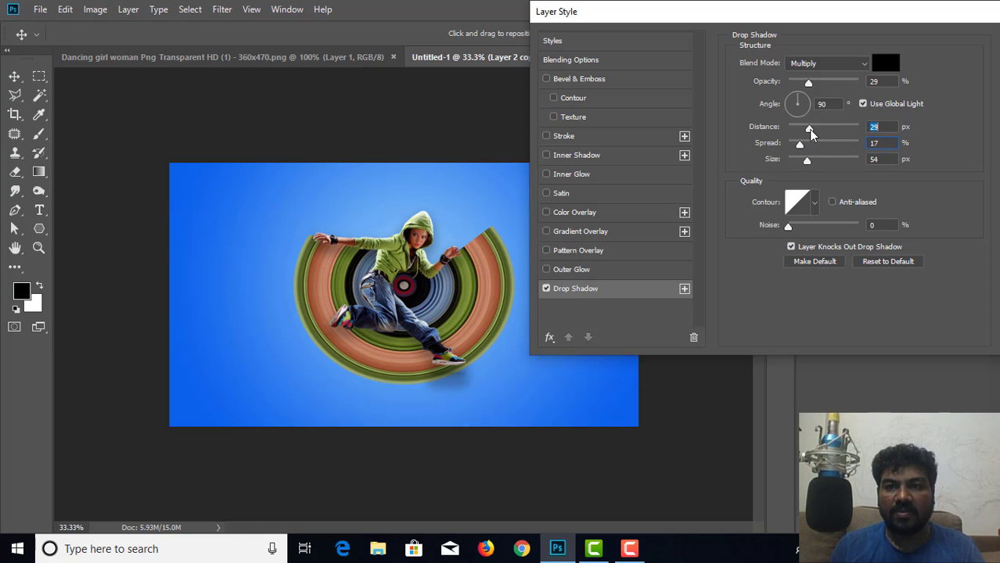
click(834, 66)
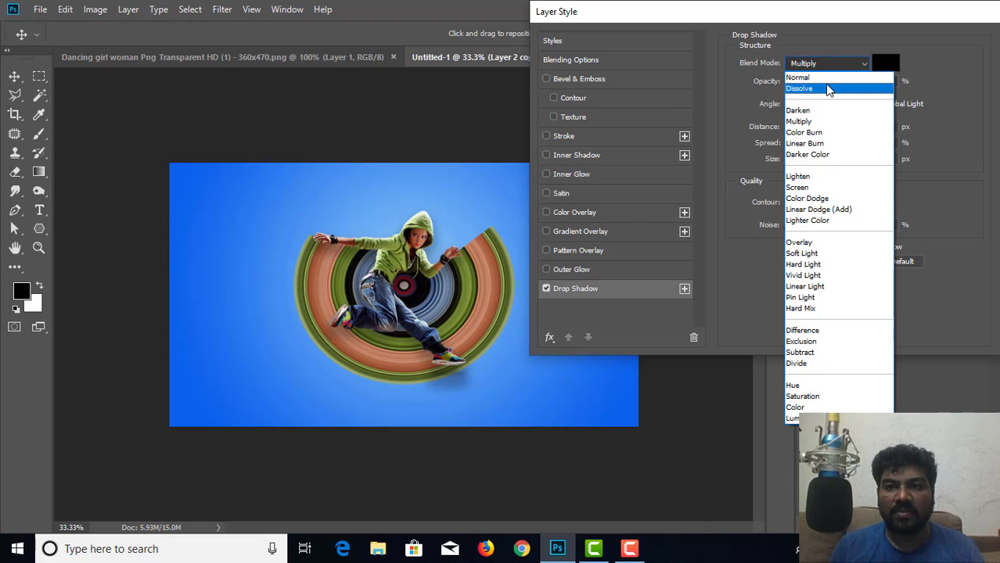
click(829, 79)
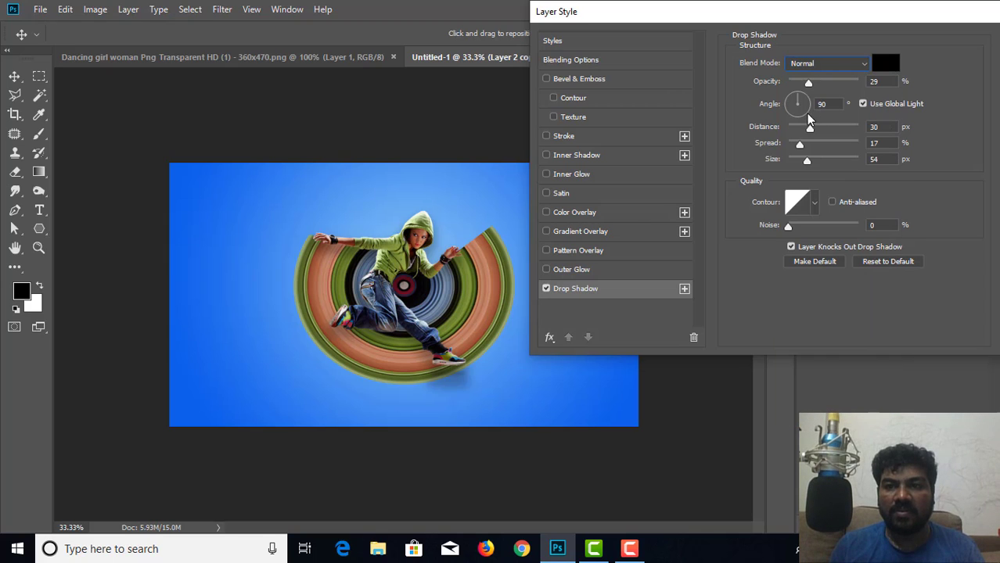
drag(815, 84, 825, 86)
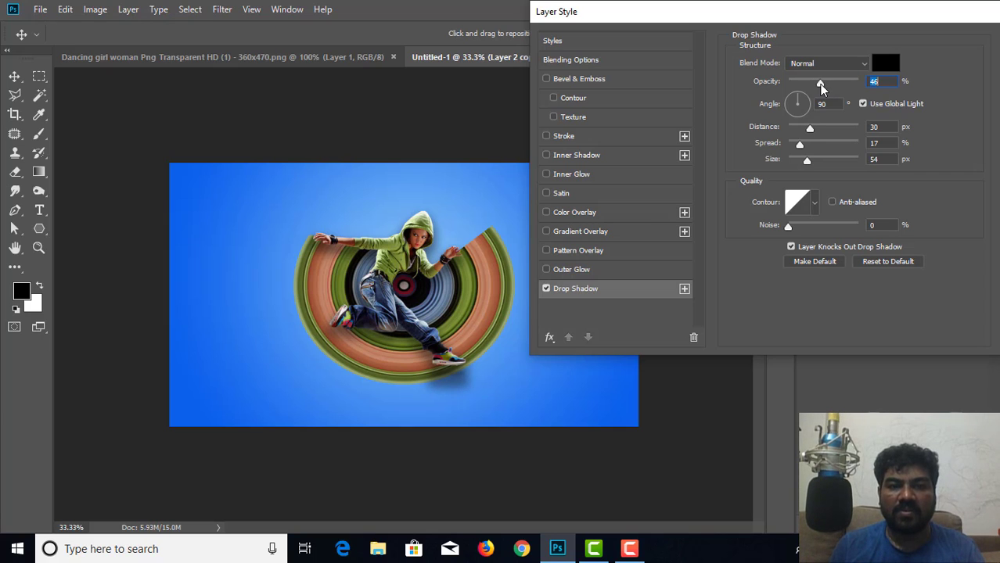
drag(820, 84, 823, 84)
drag(811, 129, 788, 148)
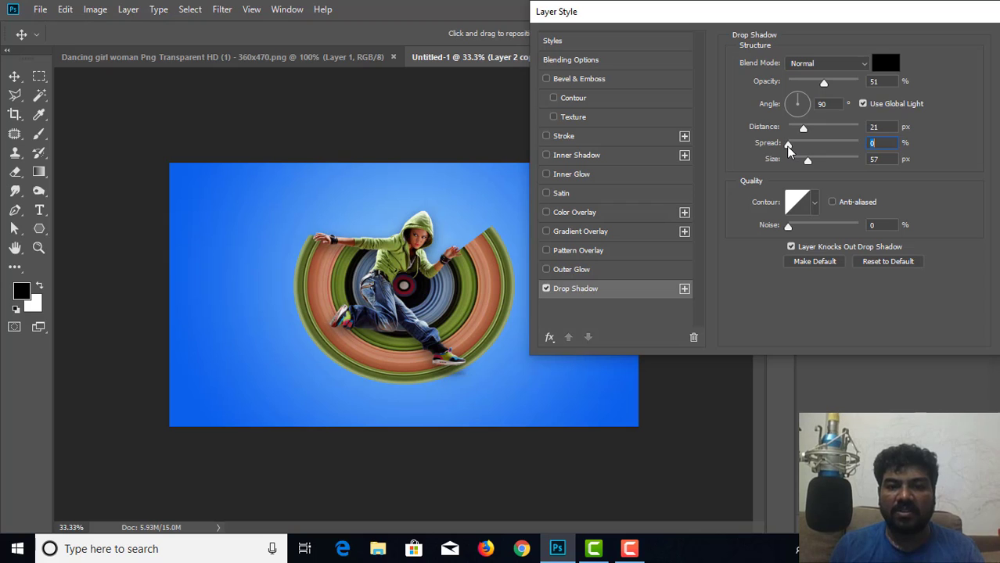
drag(804, 129, 810, 161)
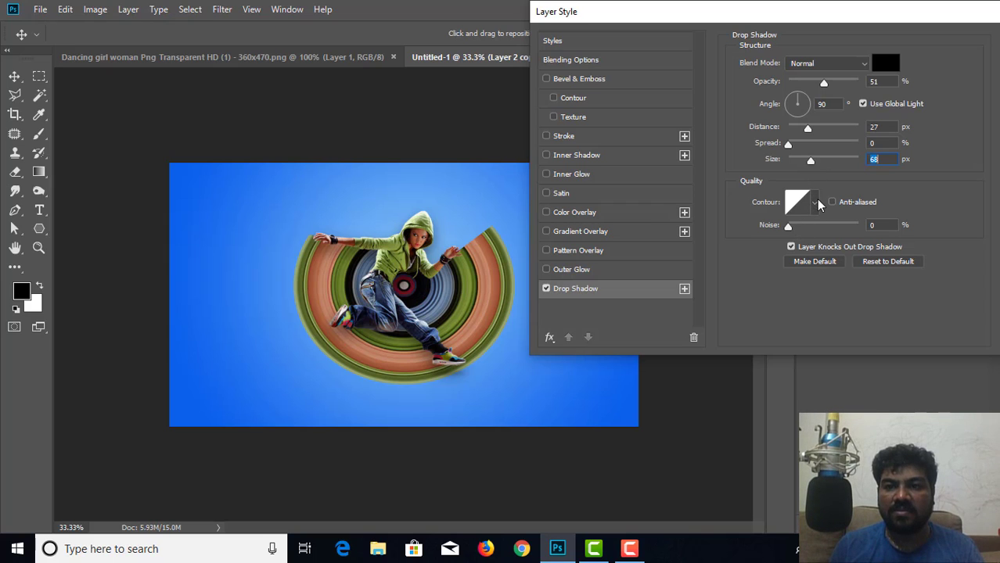
Try a V-shaped contour for the drop shadow, restore the linear contour and apply the layer style
click(814, 201)
click(771, 237)
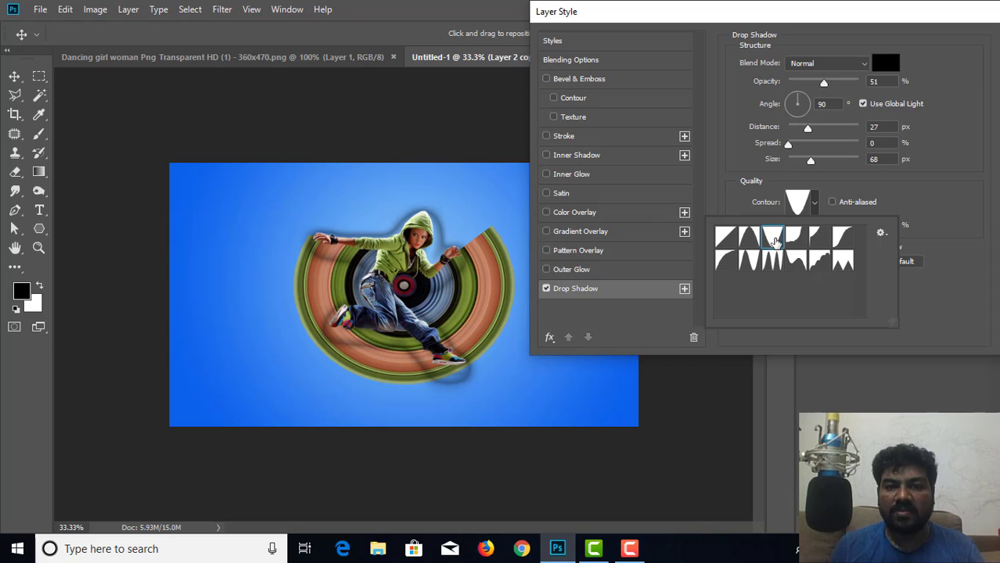
click(725, 237)
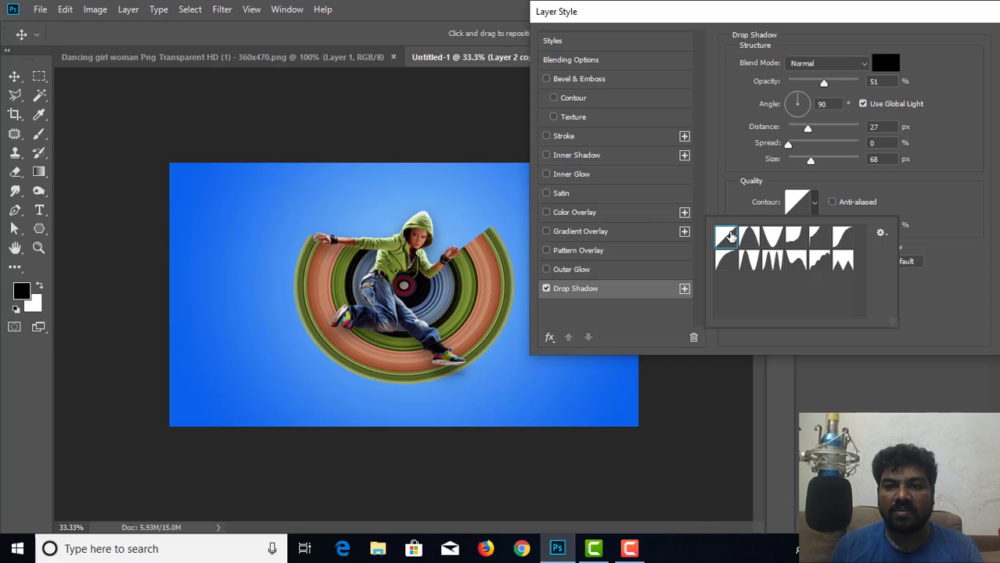
click(898, 191)
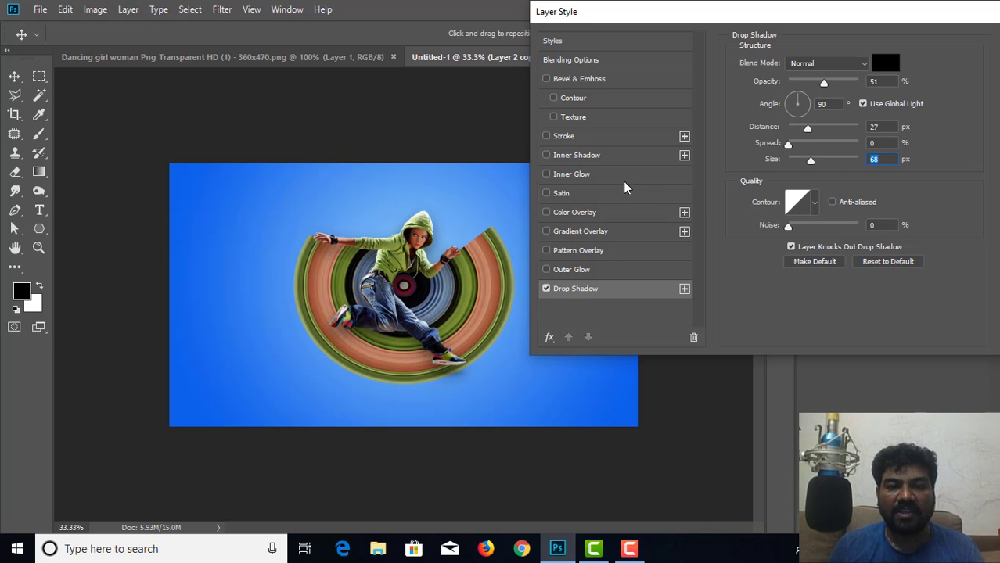
drag(896, 11, 701, 31)
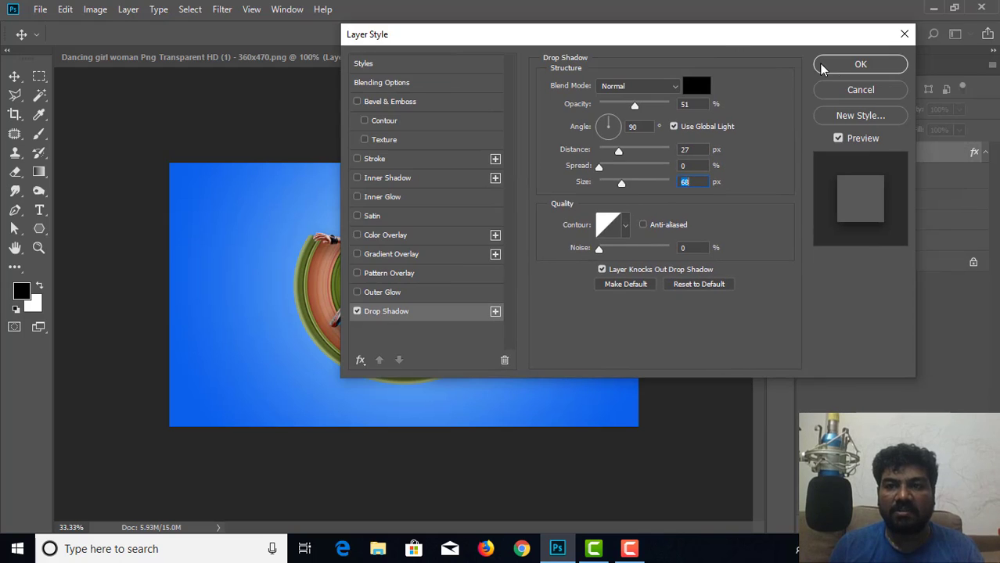
click(877, 65)
Create a new layer above Layer 1 and draw a wide, flat elliptical selection at the base of the rings
click(901, 243)
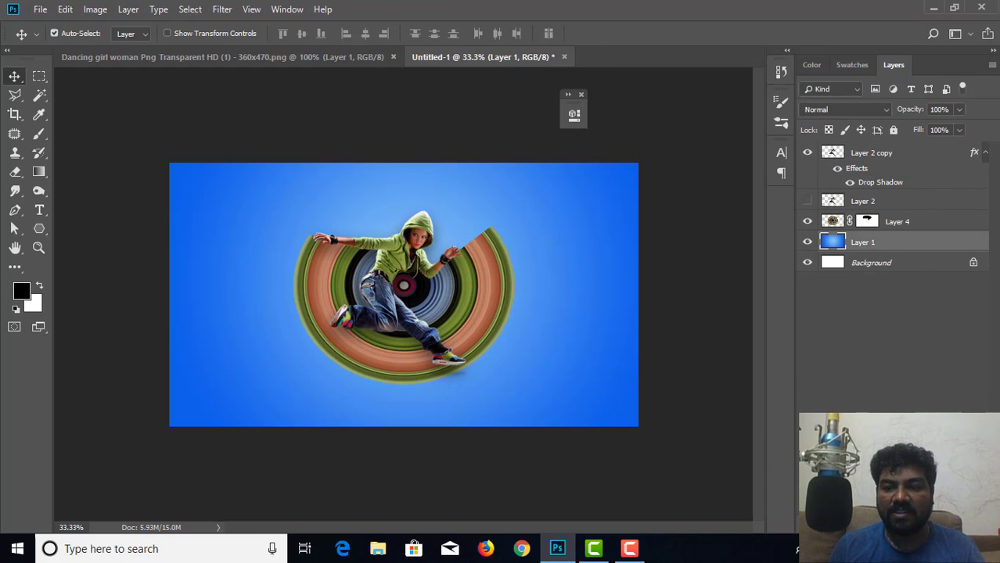
key(ctrl+shift+alt+n)
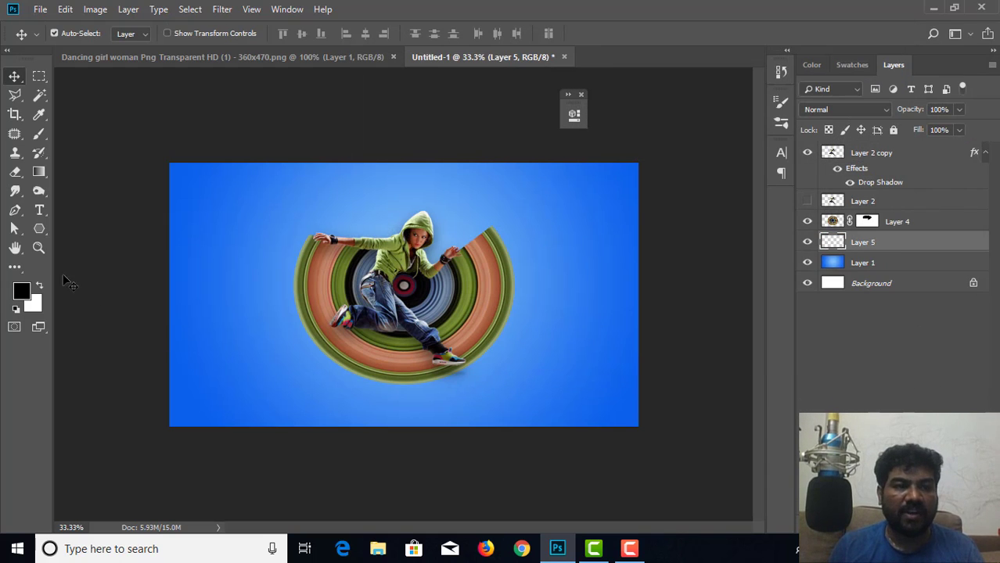
click(39, 76)
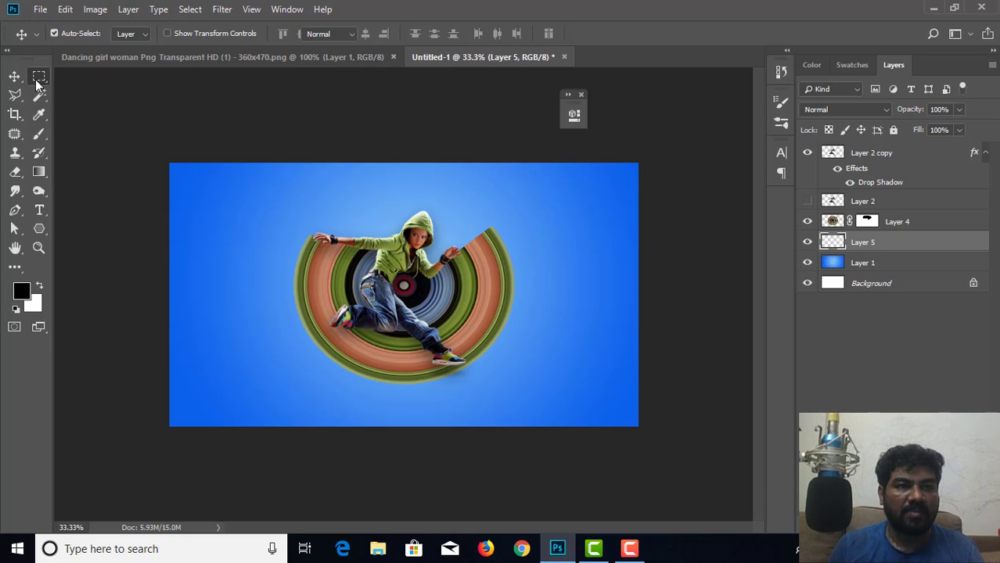
click(87, 91)
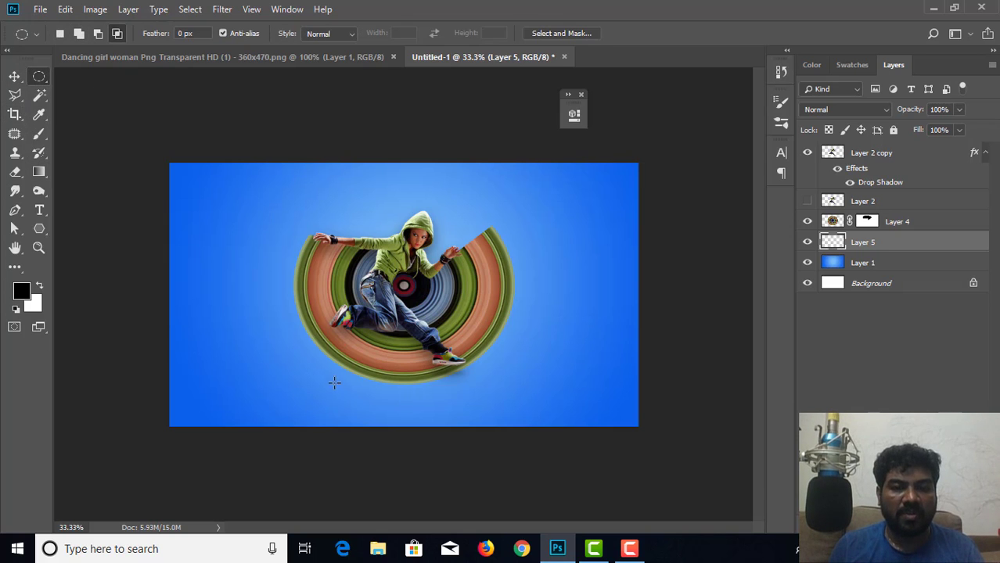
drag(293, 375, 482, 401)
drag(504, 401, 508, 397)
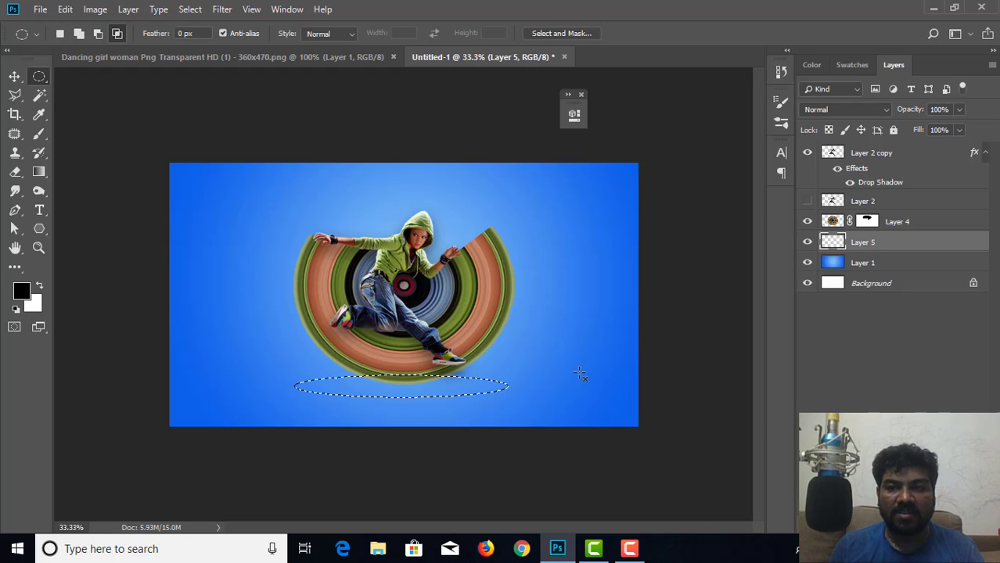
Fill the elliptical selection with black using the Paint Bucket and move the ellipse slightly down below the rings
click(43, 168)
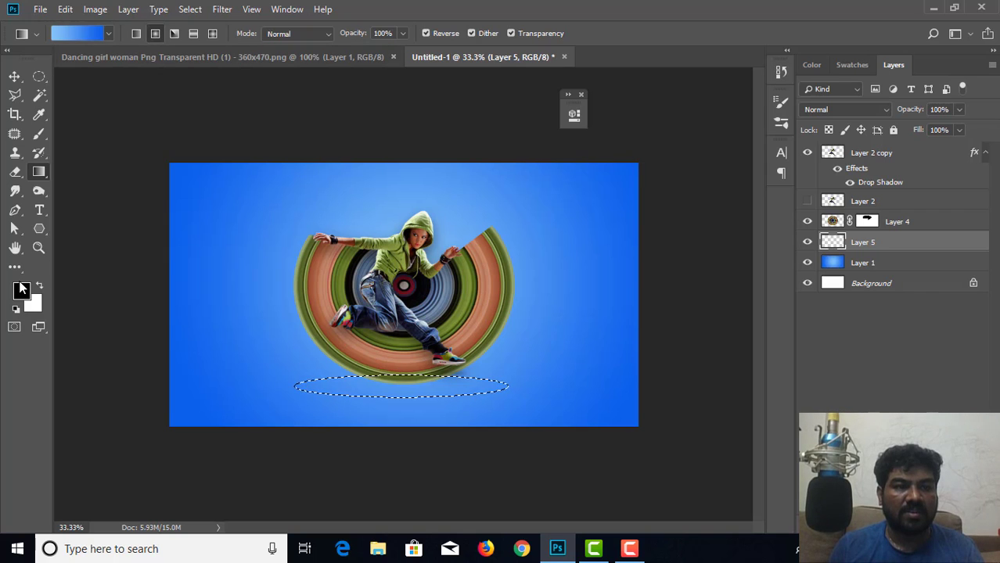
right_click(37, 173)
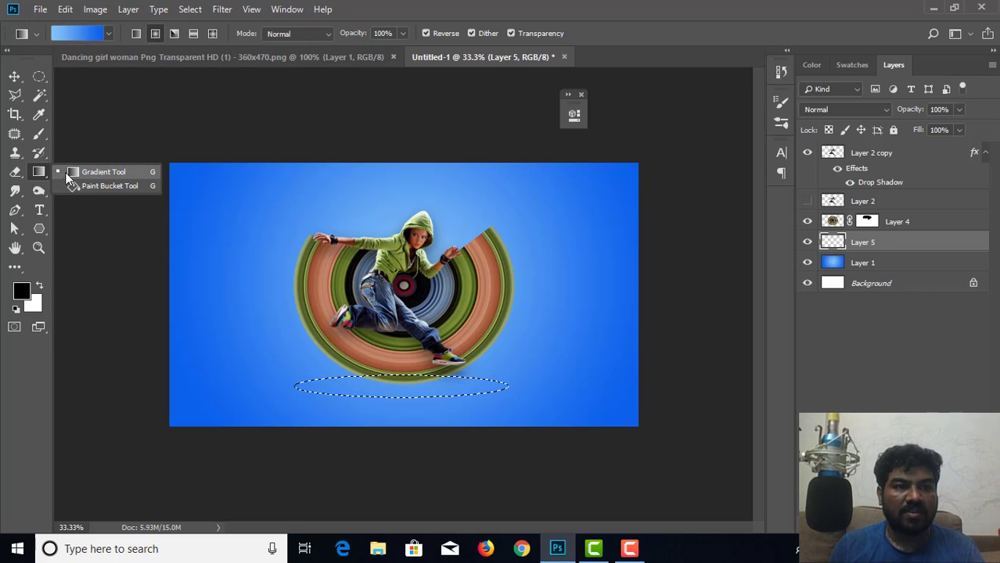
click(70, 187)
click(457, 395)
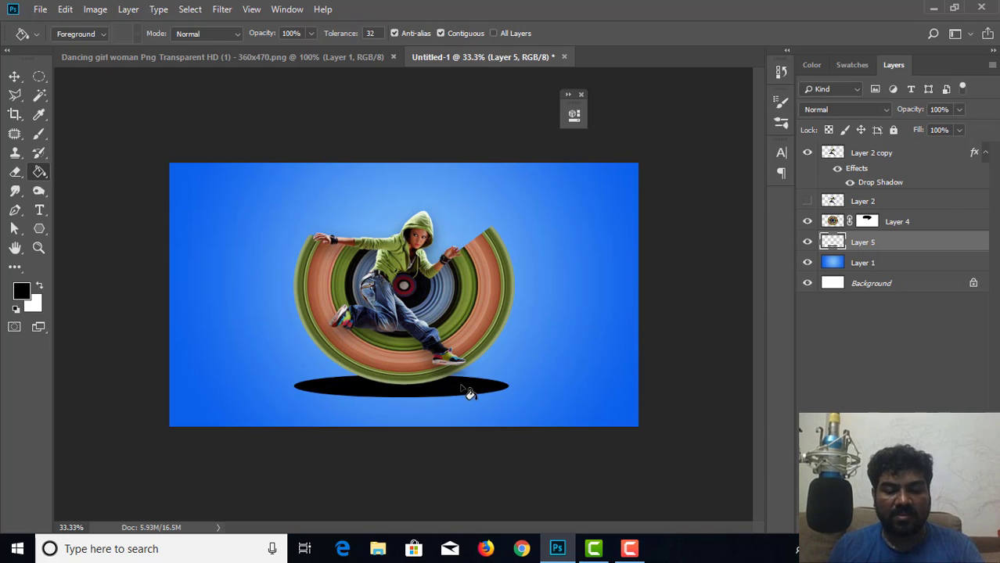
key(v)
mouse_move(462, 397)
mouse_down()
mouse_move(460, 406)
mouse_move(470, 403)
mouse_up()
Apply a Gaussian Blur with a 41.5-pixel radius to the black ellipse on Layer 5
click(221, 9)
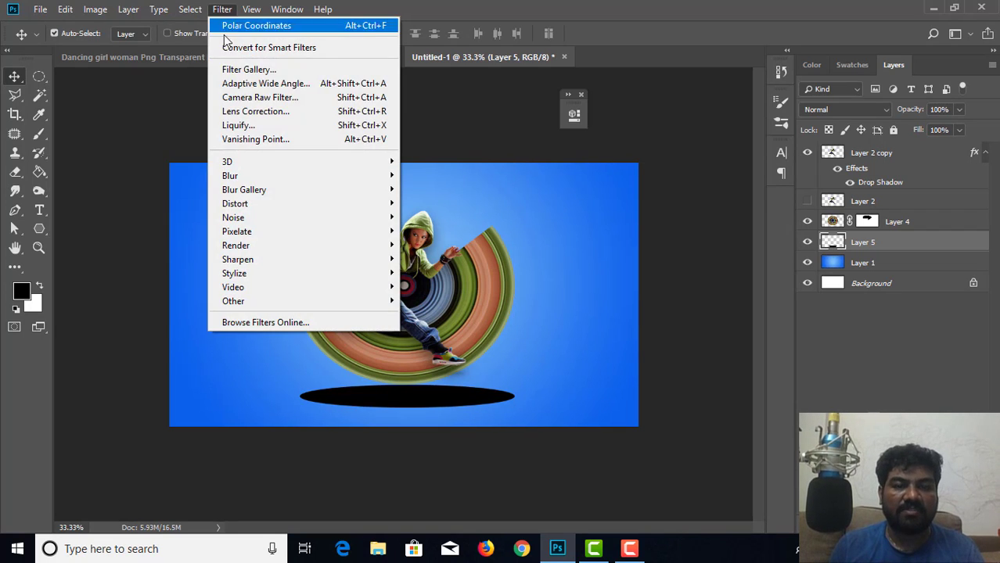
mouse_move(253, 172)
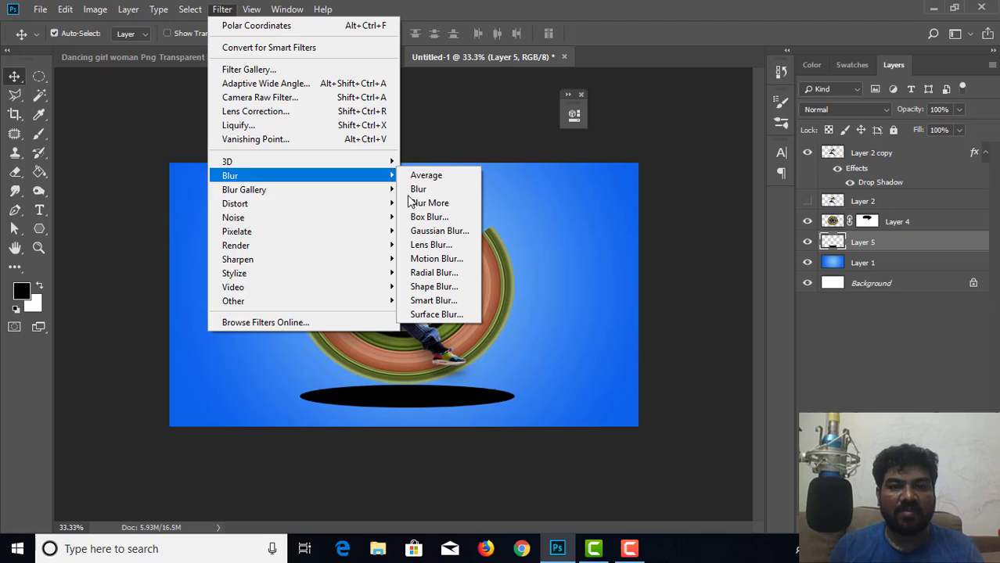
click(458, 233)
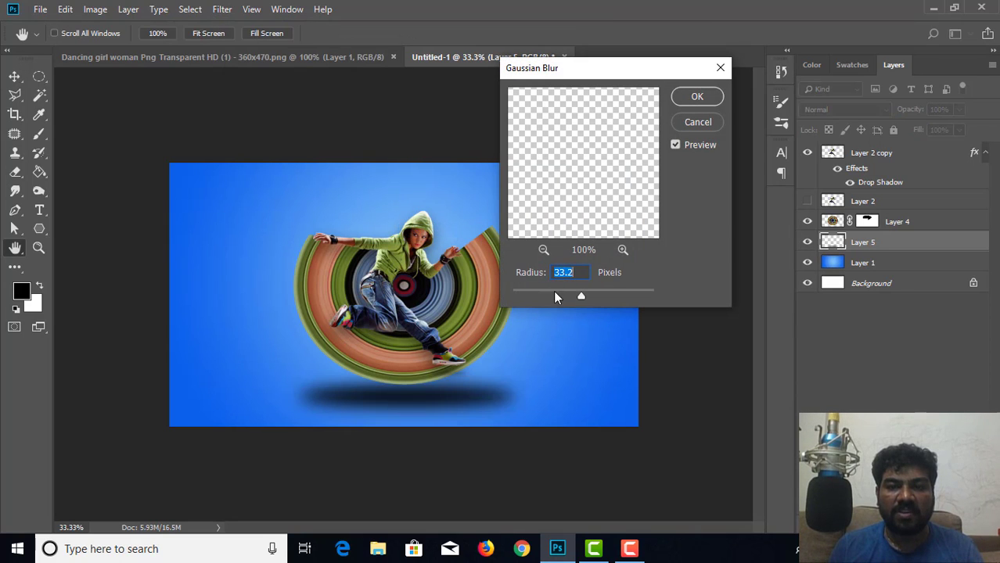
drag(598, 296, 584, 294)
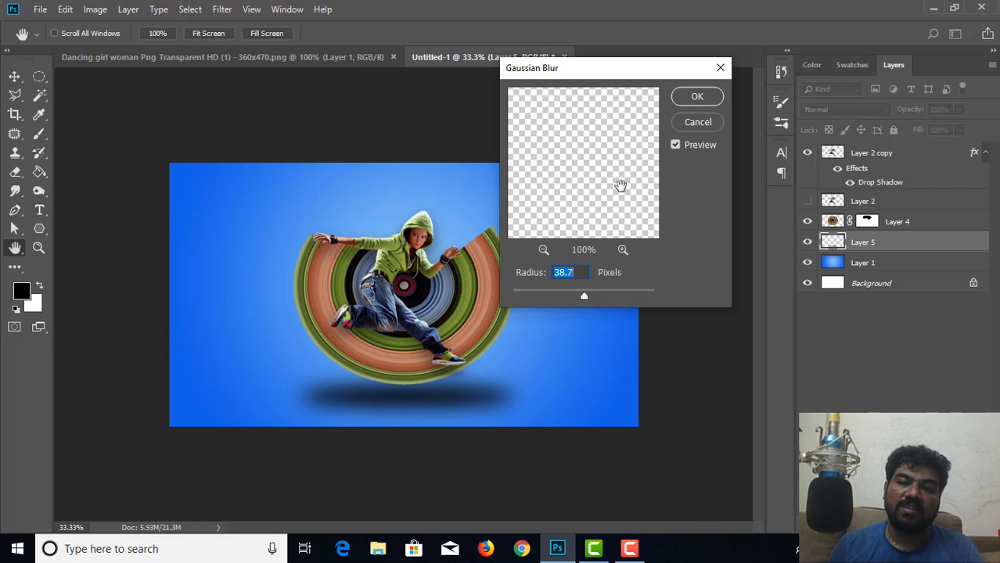
click(575, 294)
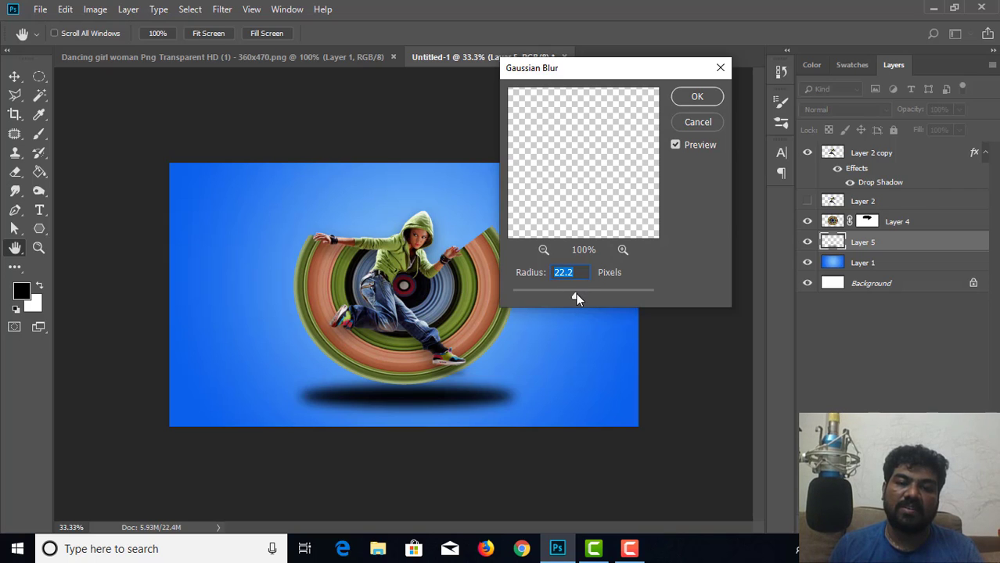
drag(575, 295, 580, 294)
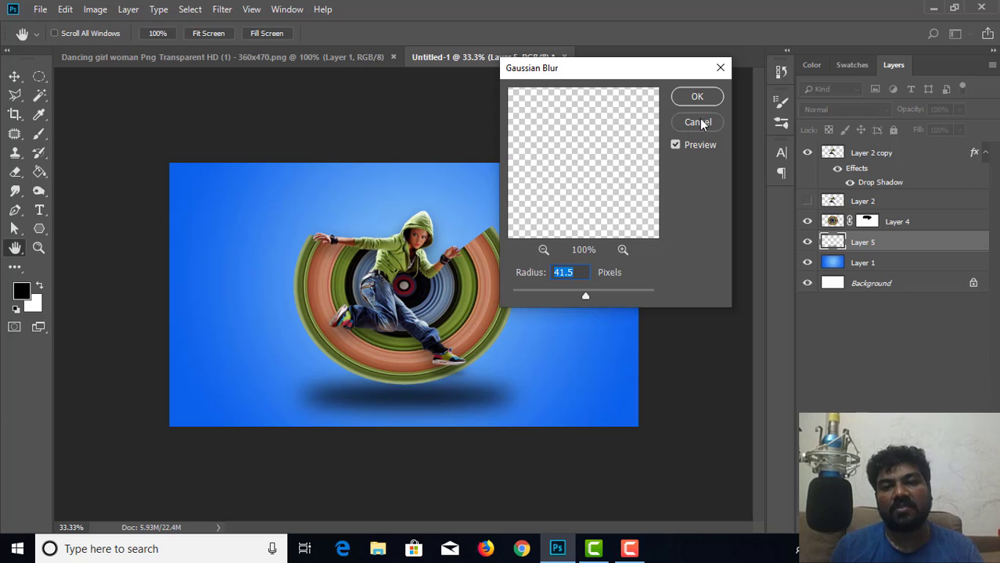
click(696, 96)
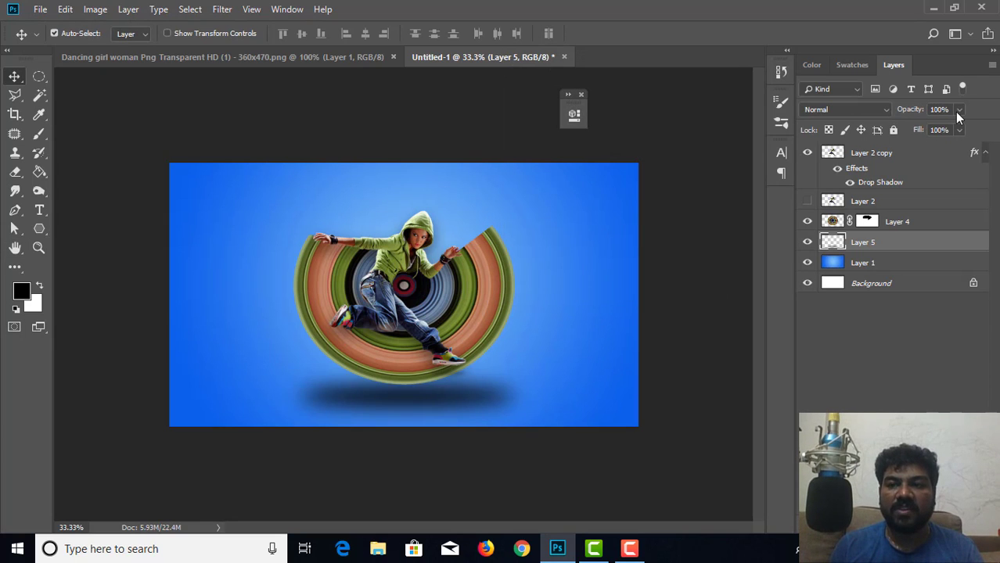
Reduce the opacity of Layer 5 with the blurred ground shadow to 75%
click(959, 110)
drag(944, 124, 936, 128)
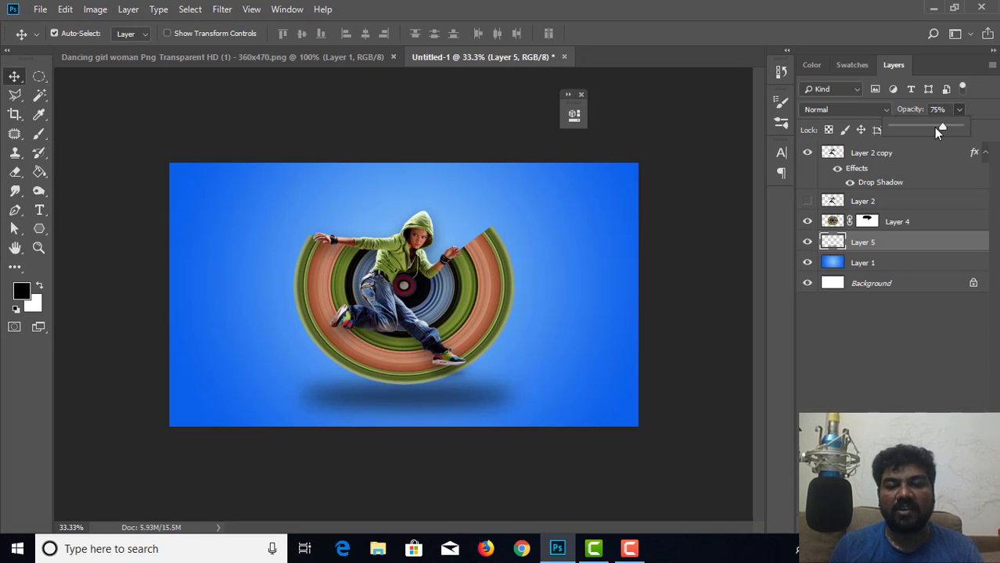
click(564, 321)
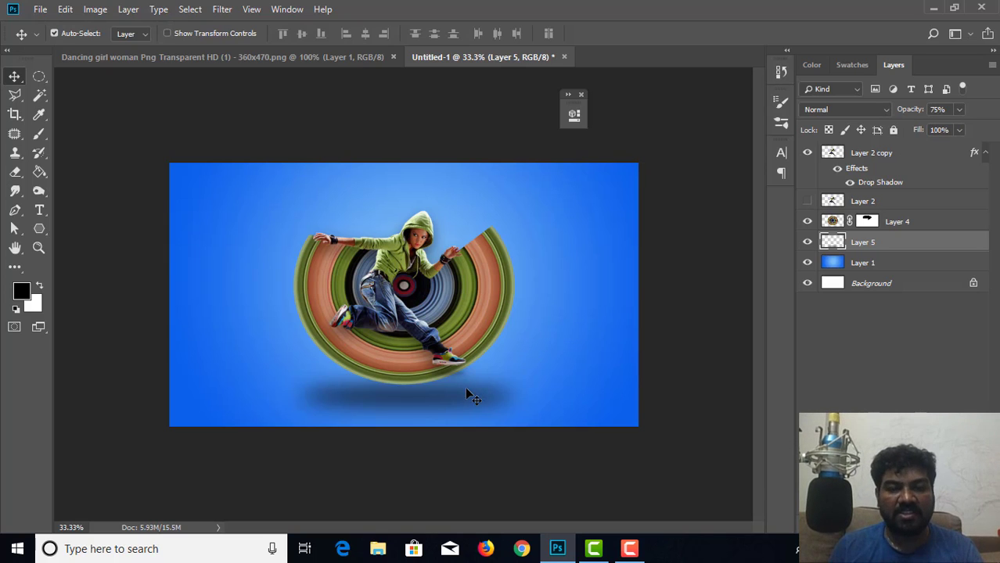
Move the blurred ground shadow on Layer 5 slightly down and flatten it to about 64% of its height, keeping its full width
drag(452, 398, 451, 402)
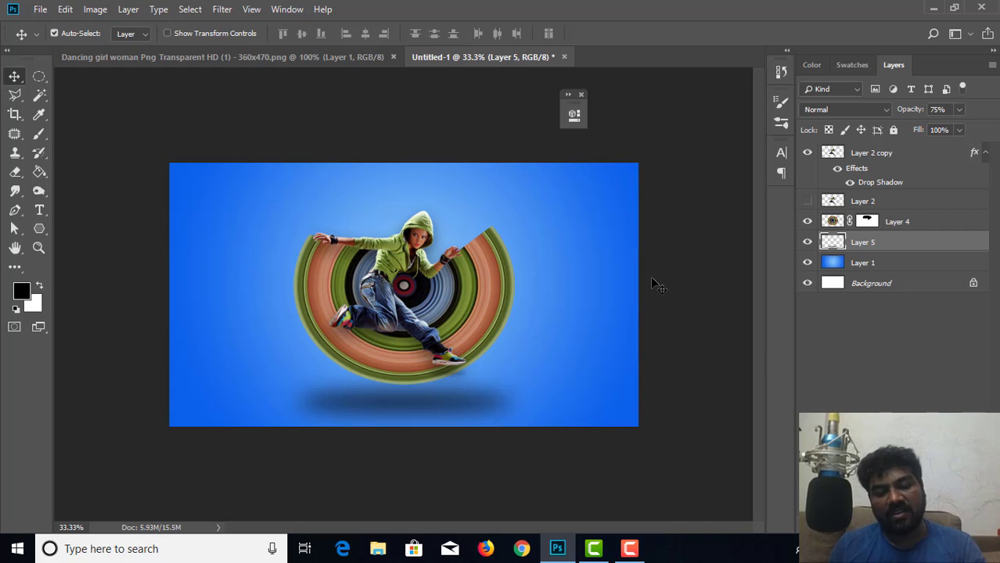
key(ctrl+plus)
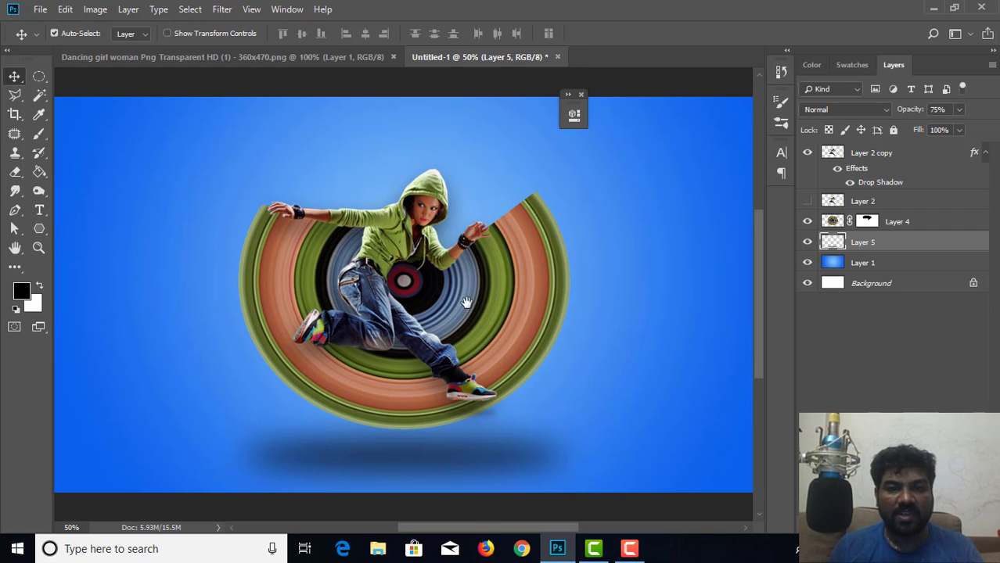
scroll(466, 302, down, 3)
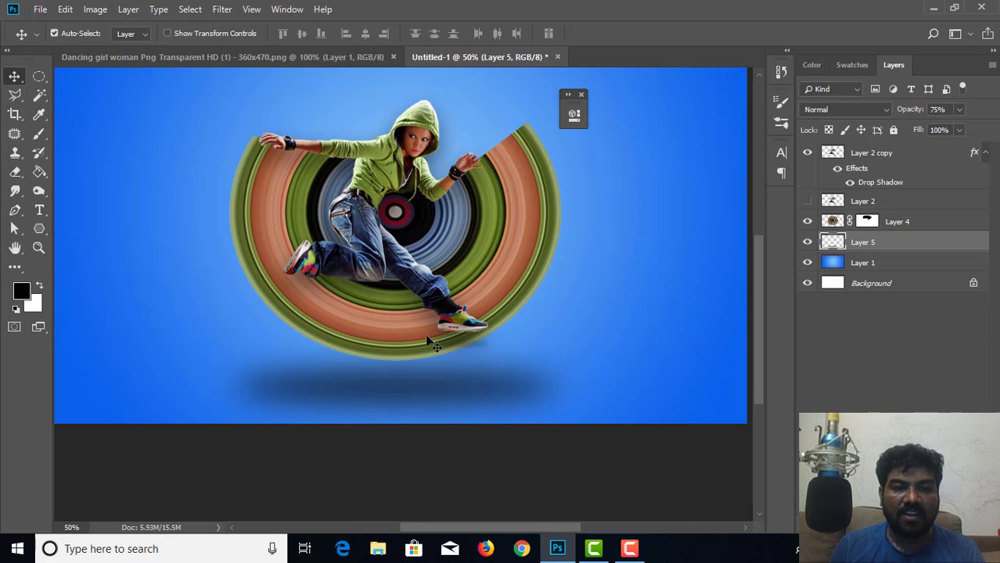
drag(356, 202, 395, 242)
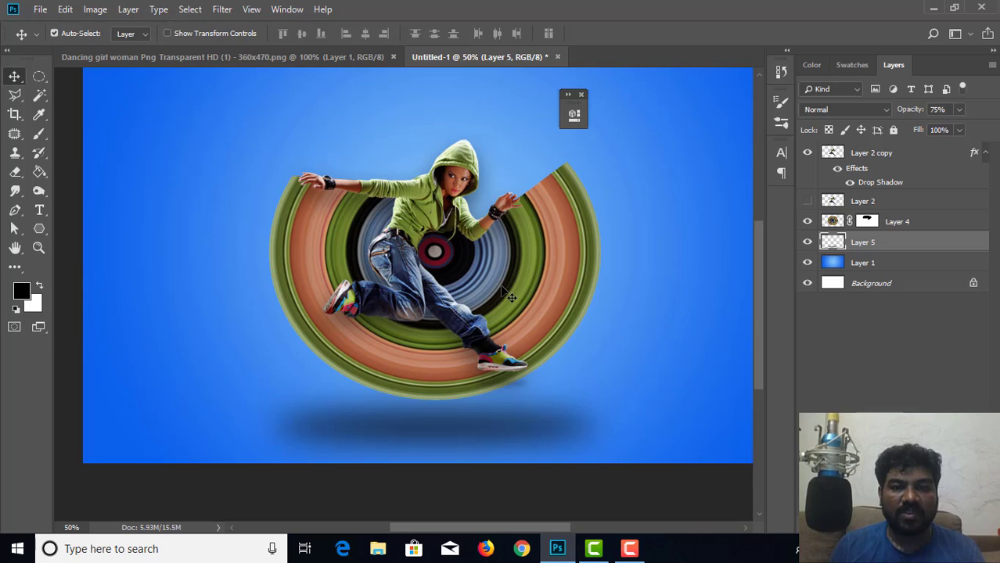
drag(495, 284, 481, 260)
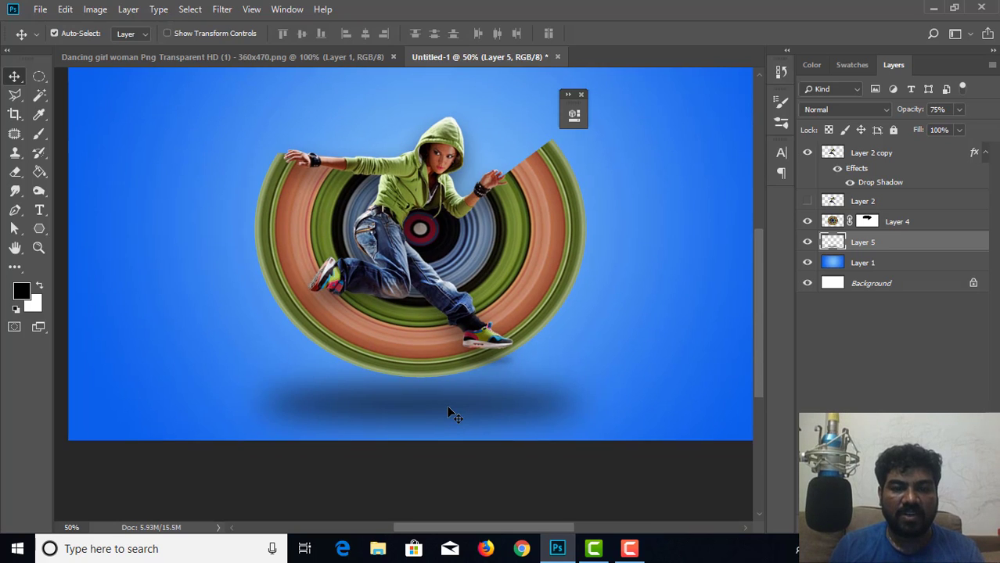
key(ctrl+t)
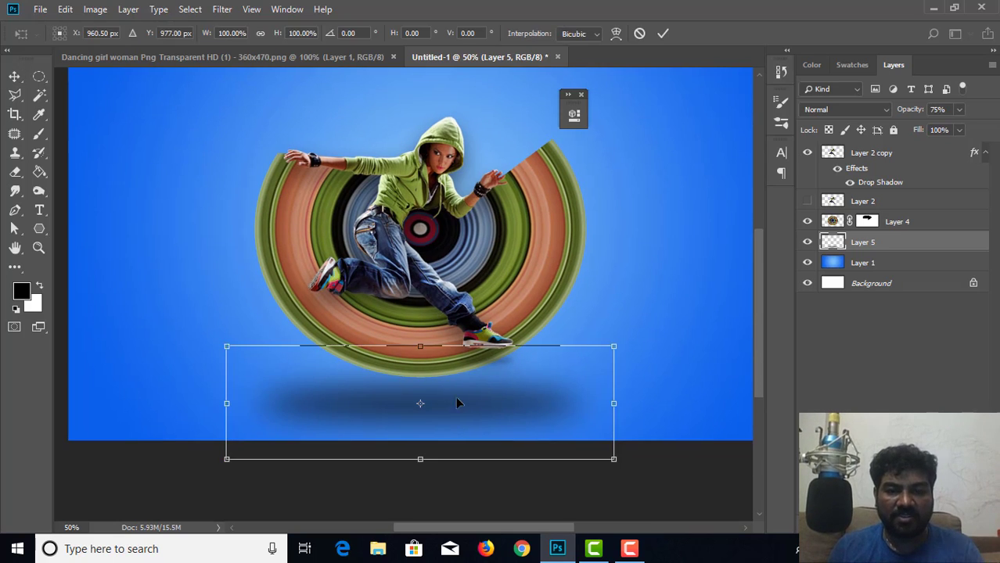
drag(420, 346, 420, 377)
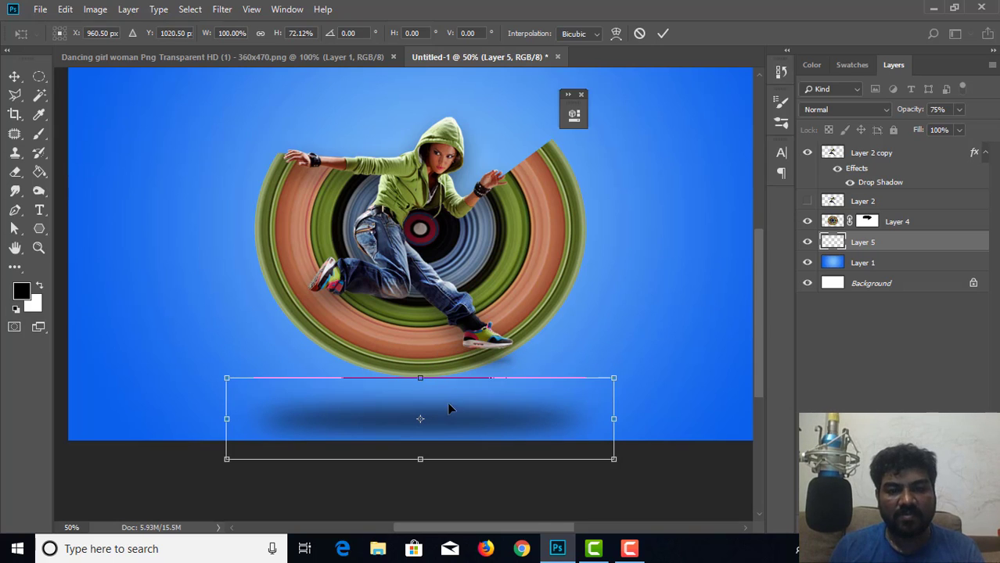
drag(461, 429, 457, 411)
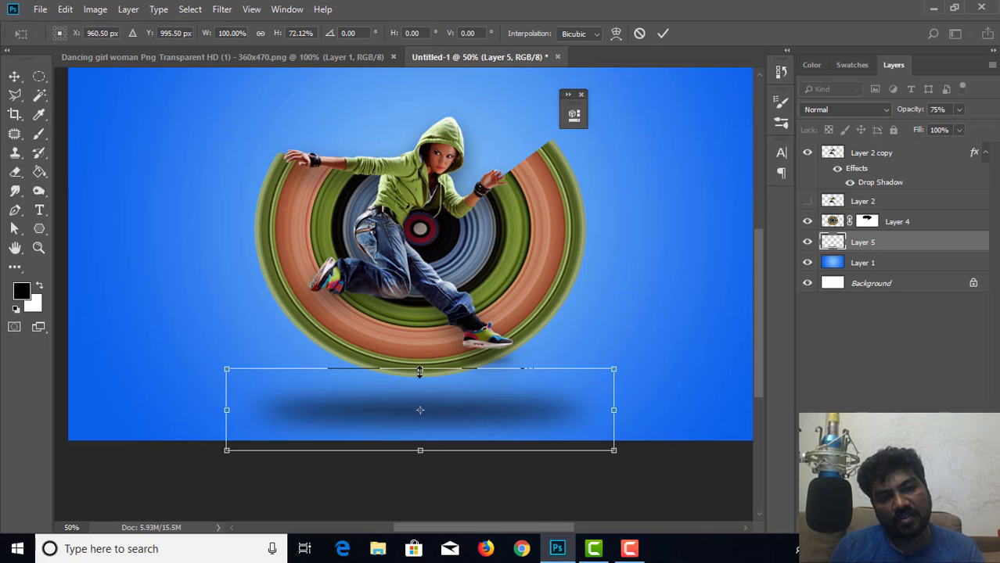
drag(420, 364, 420, 381)
key(Return)
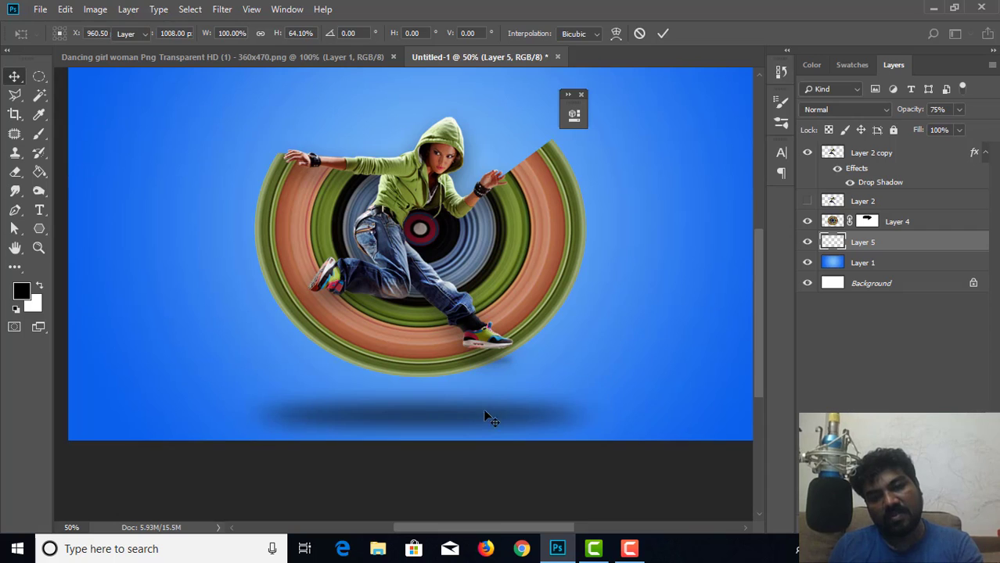
click(496, 419)
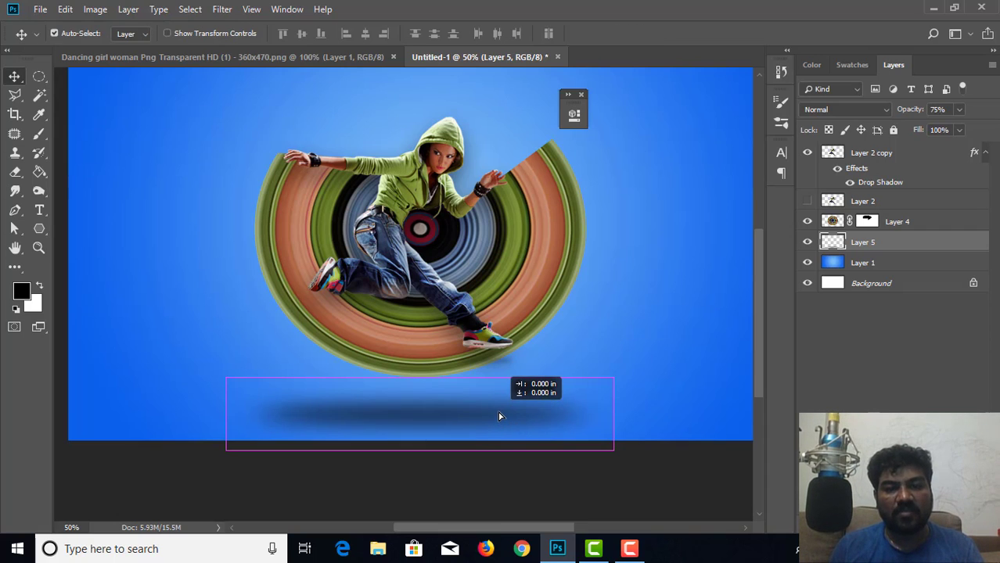
Deselect the shadow layer and check the whole composition
key(ctrl+minus)
key(ctrl+minus)
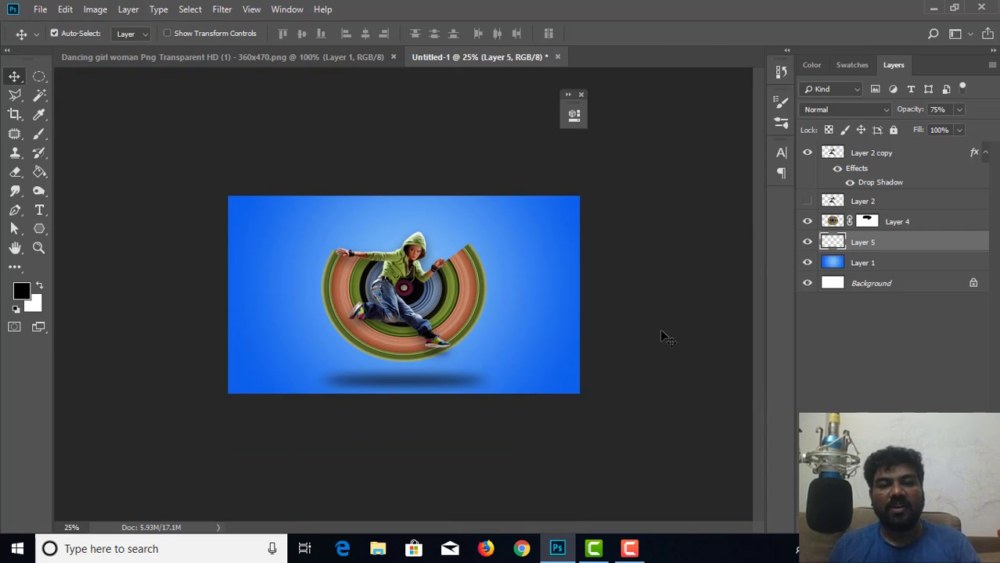
click(661, 335)
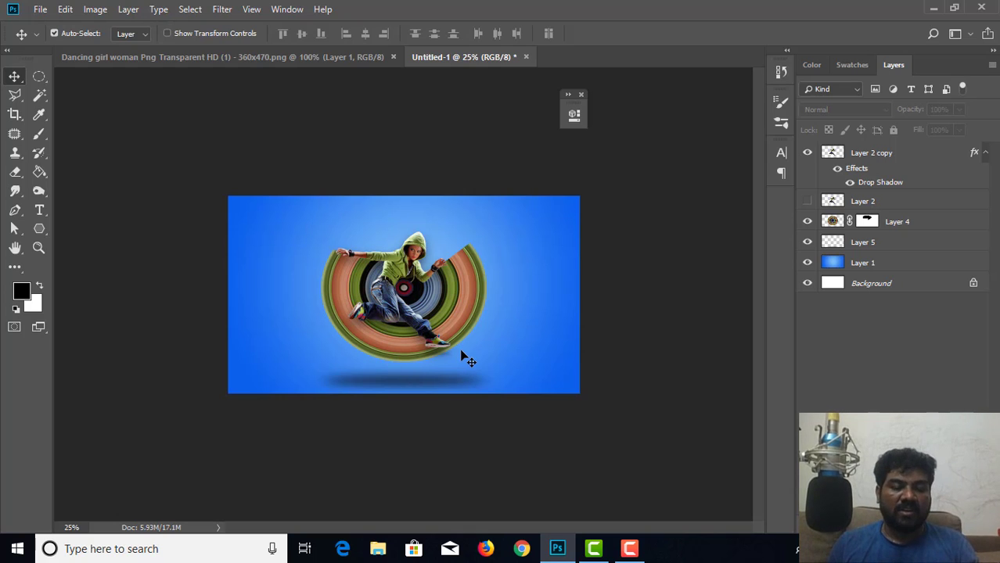
key(ctrl+plus)
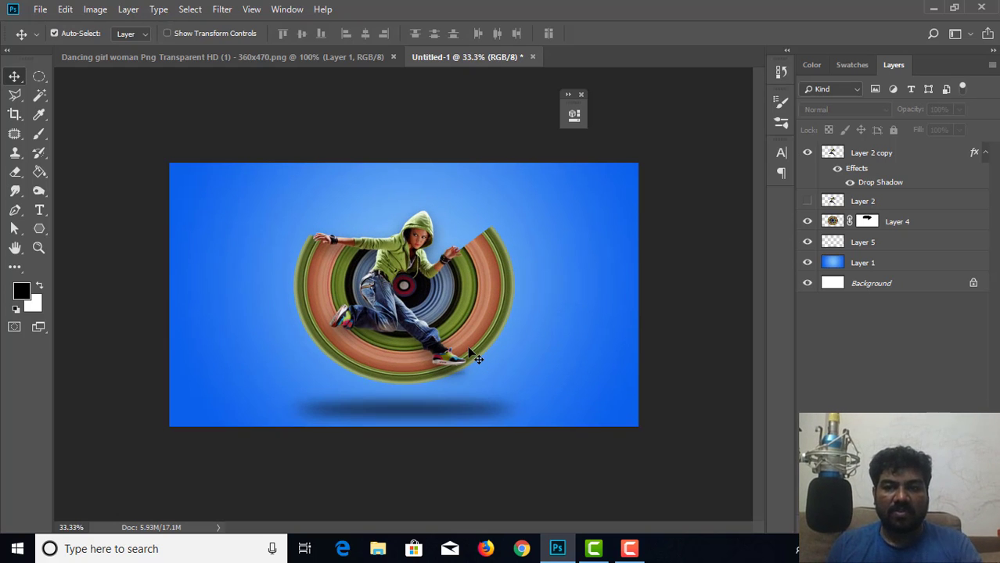